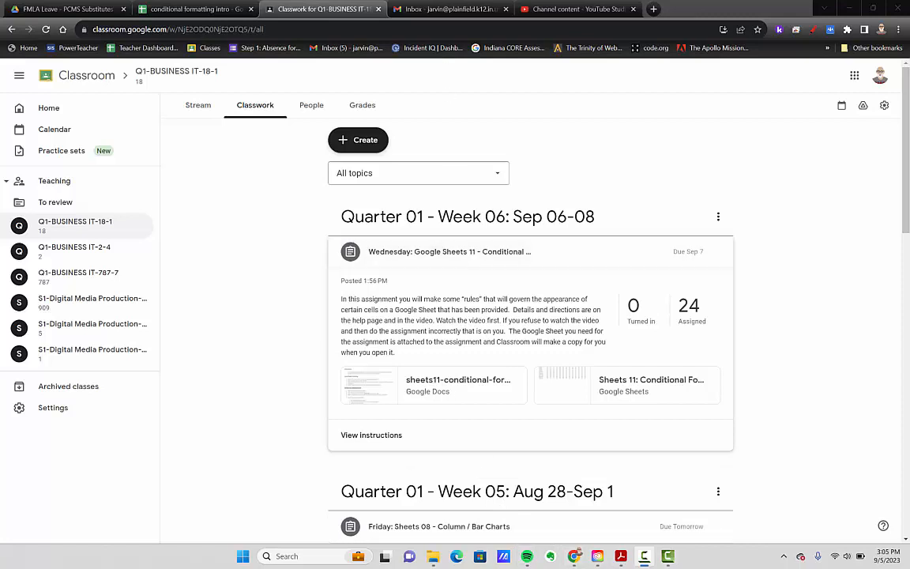
Switch to the "conditional formatting intro" spreadsheet and enlarge the page display.
click(182, 9)
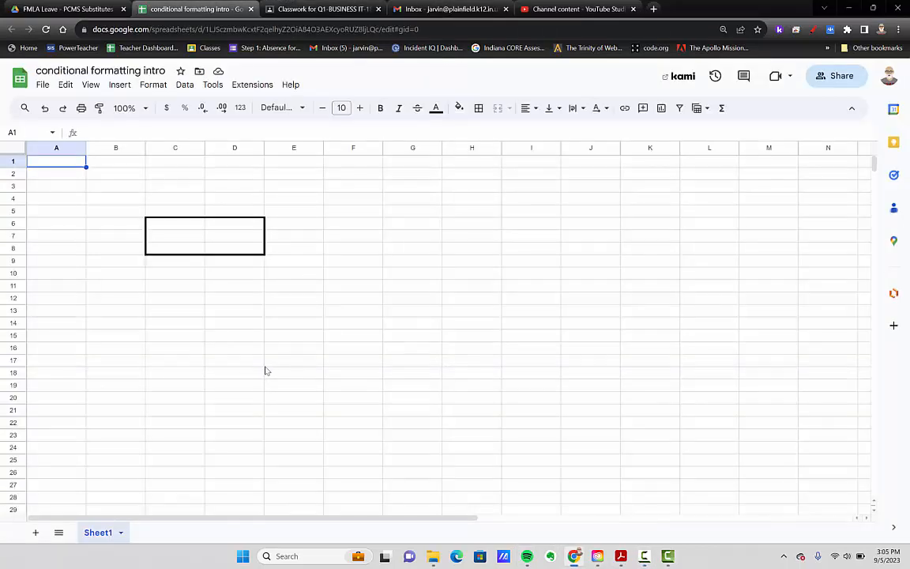
key(ctrl+plus)
key(ctrl+plus)
key(ctrl+plus)
key(ctrl+plus)
key(ctrl+plus)
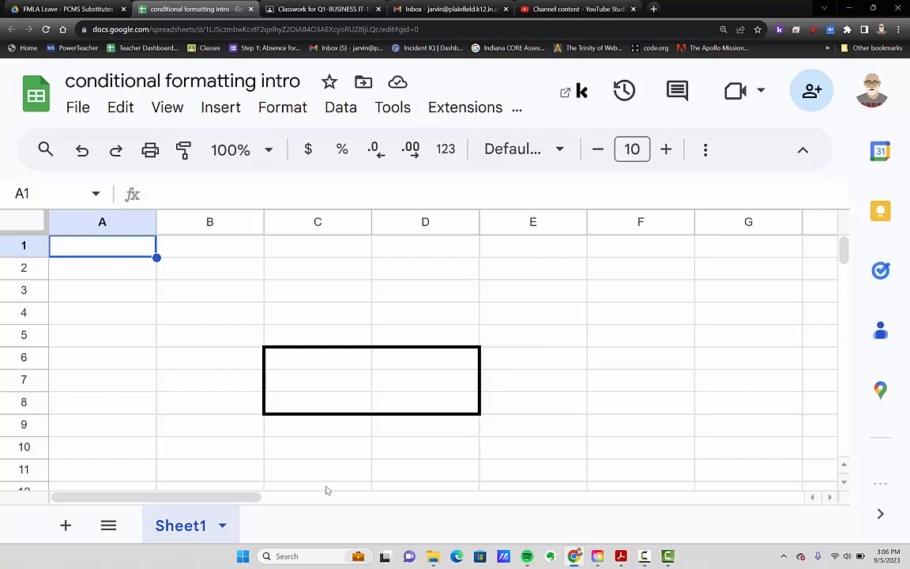
Enter test numbers outside the bordered box: 1 in E4, 2 in A4 and 3 in F10.
click(530, 316)
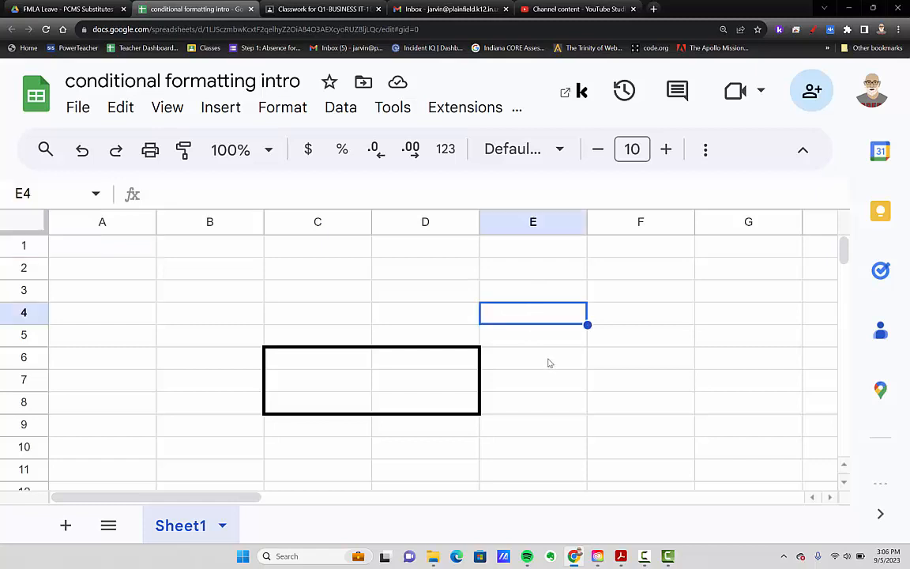
text(1)
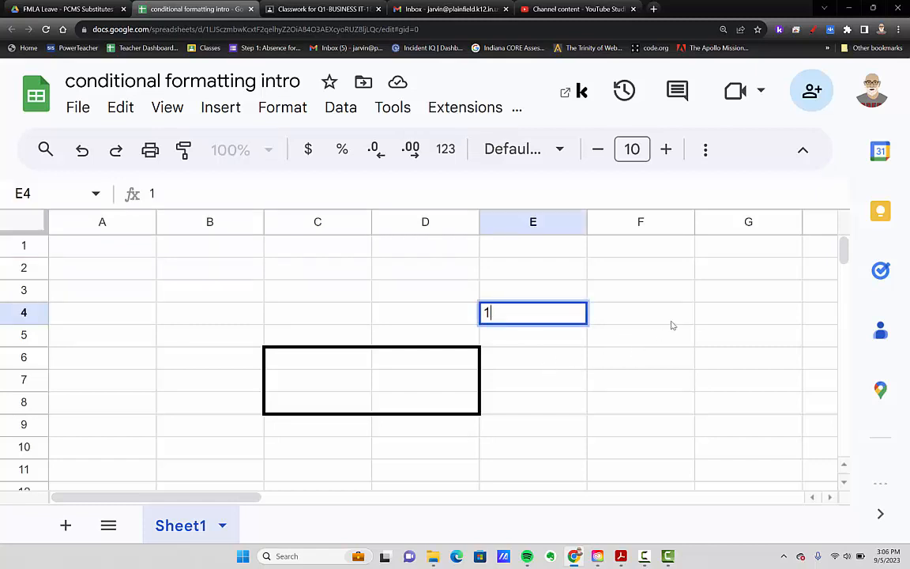
key(Tab)
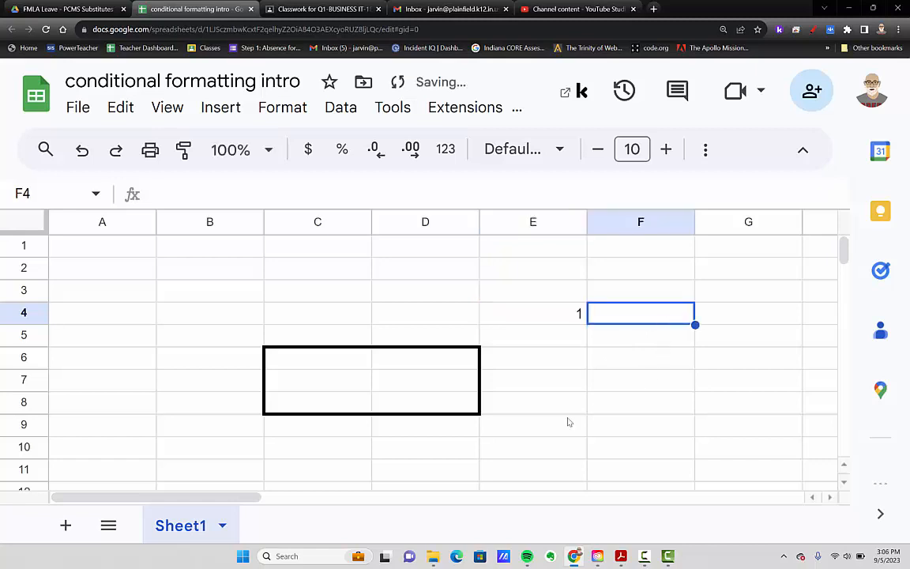
click(112, 313)
text(2)
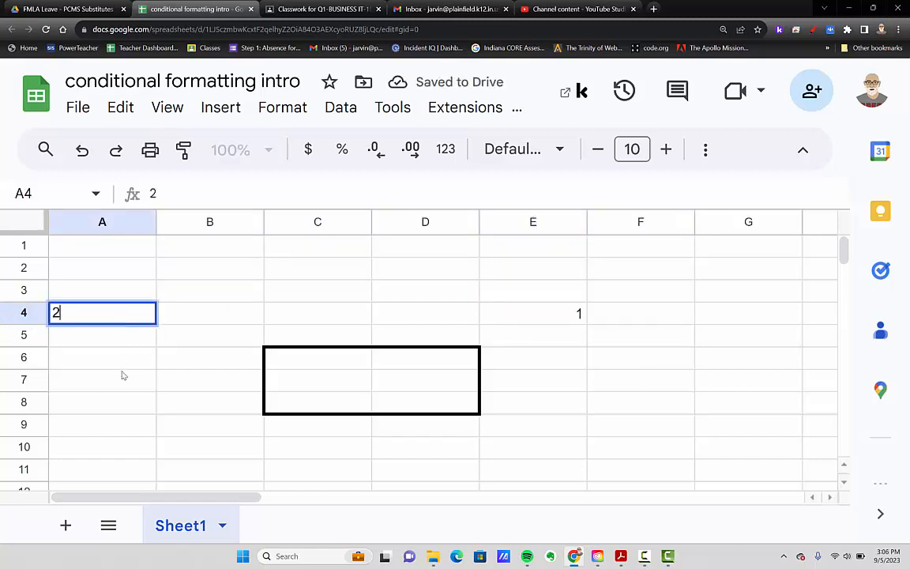
click(121, 378)
click(626, 449)
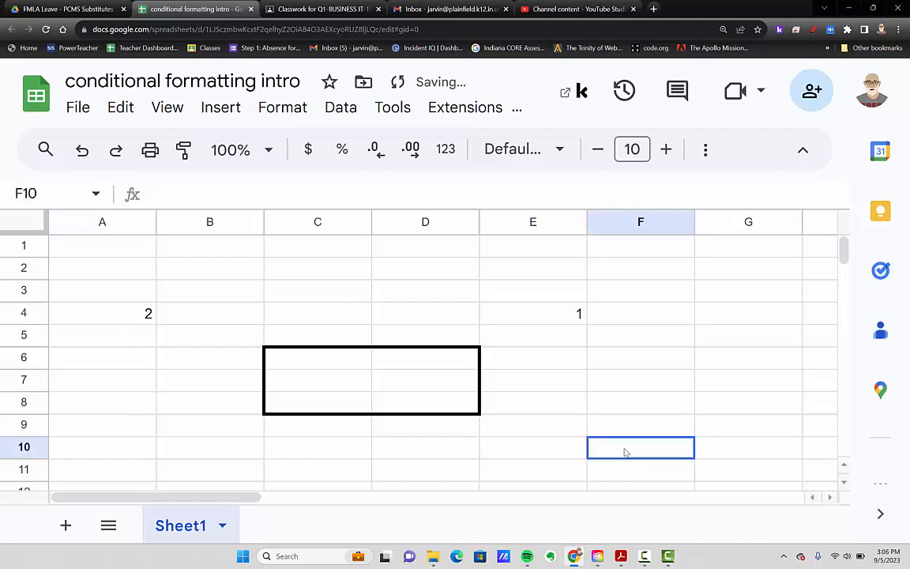
text(3)
click(676, 361)
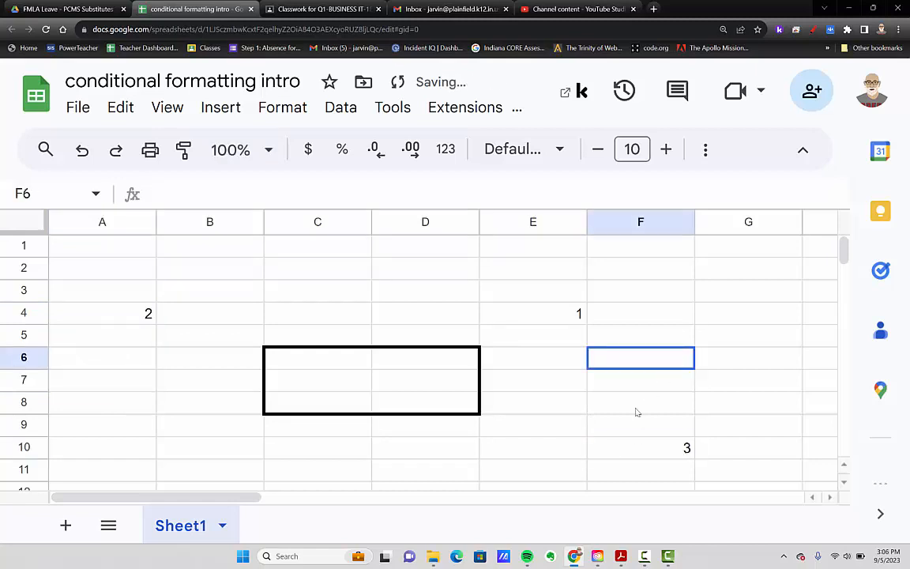
Add two more numbers outside the bordered box: 1 in C3 and 2 in B10.
click(328, 297)
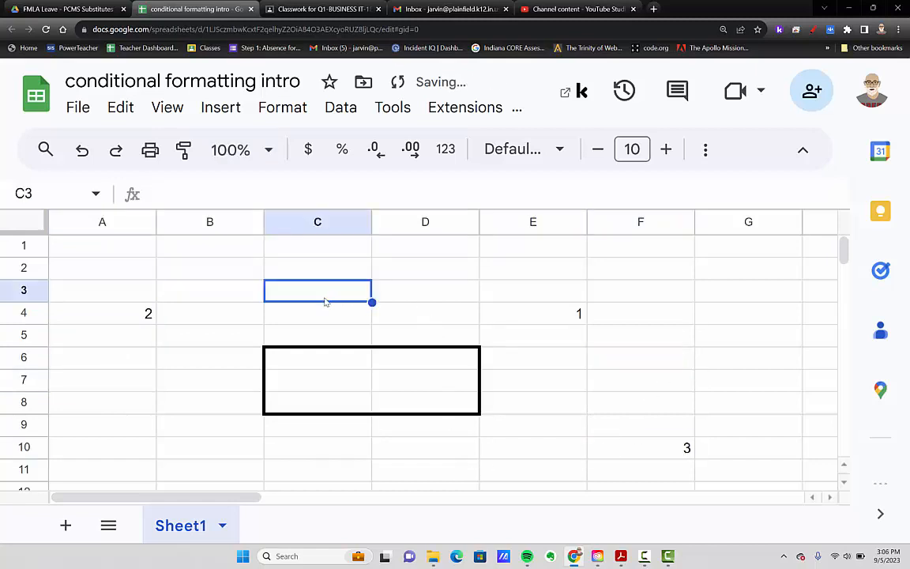
text(1)
click(181, 457)
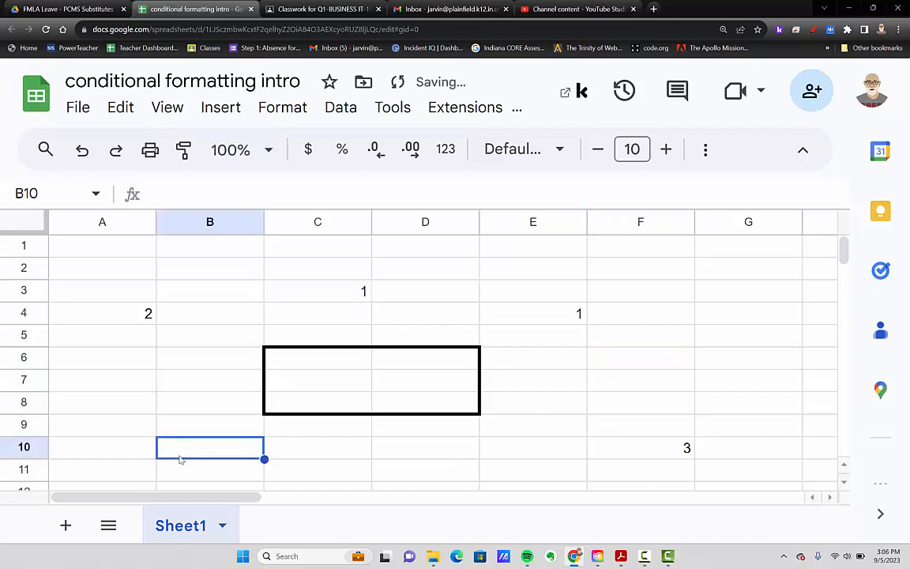
text(2)
click(160, 402)
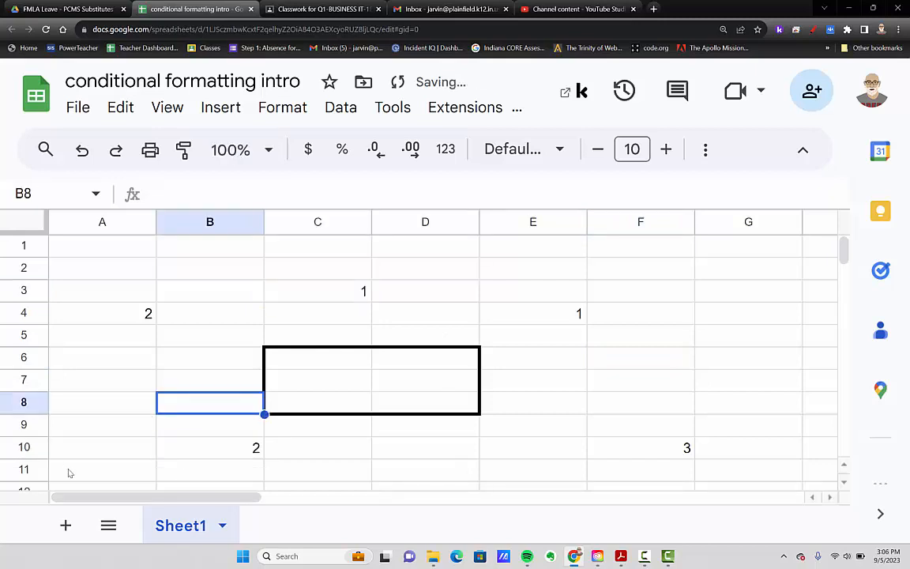
click(394, 442)
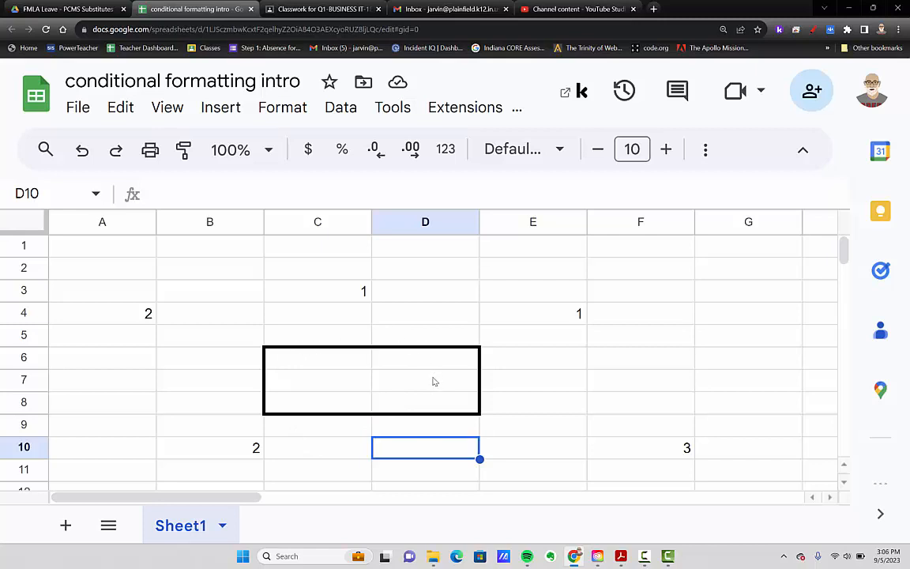
Fill the first row of the bordered box with 1 in C6 and 2 in D6.
click(299, 364)
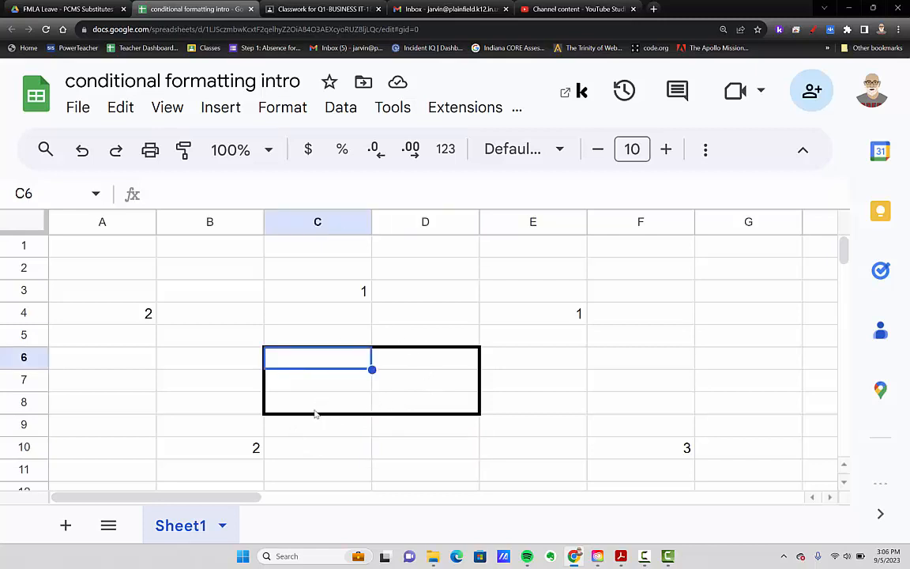
text(1)
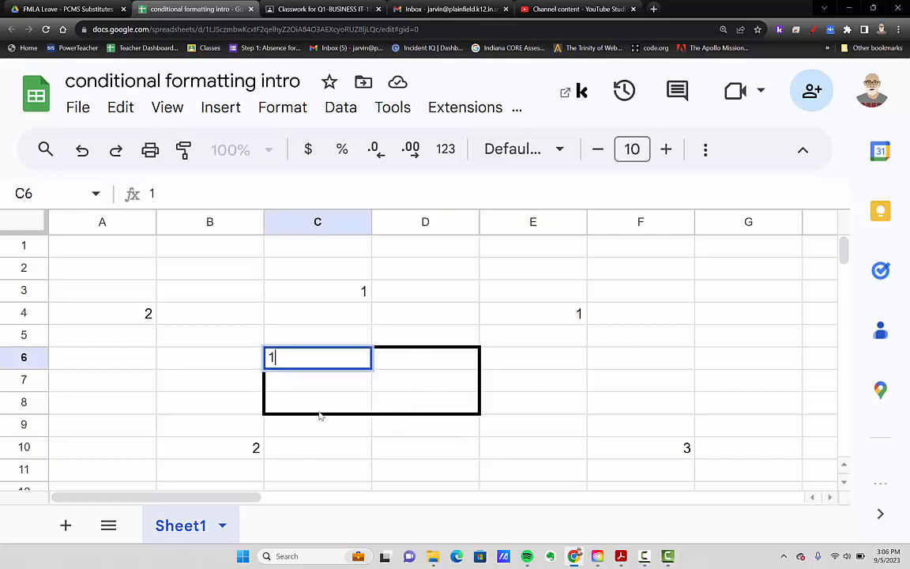
click(417, 364)
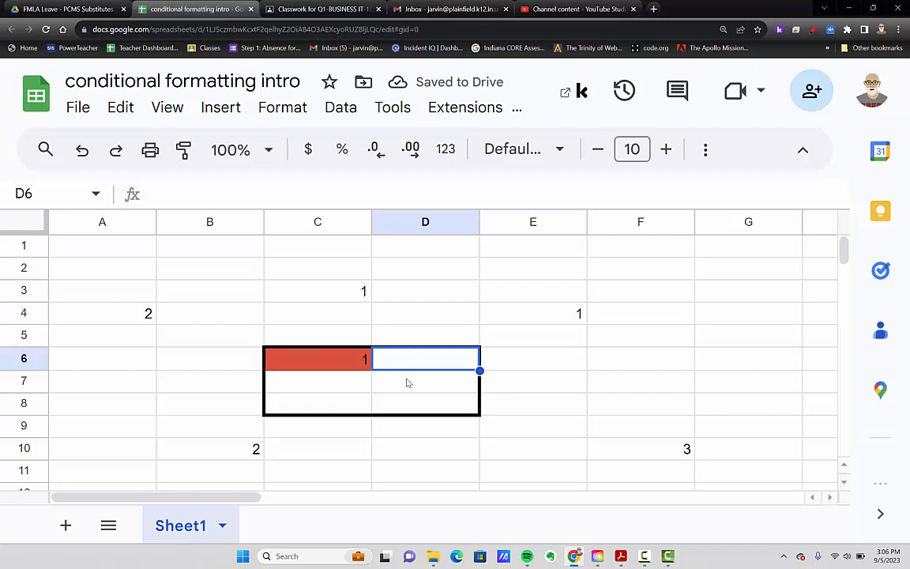
text(2)
key(Return)
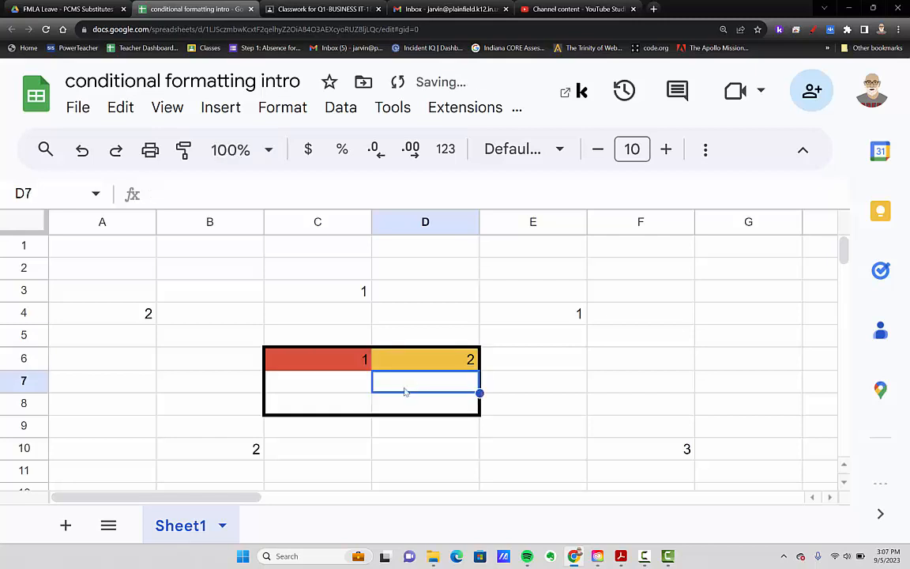
Fill the remaining cells of the bordered box: 3 in D7, 4 in C7, 1 in C8 and 2 in D8.
text(3)
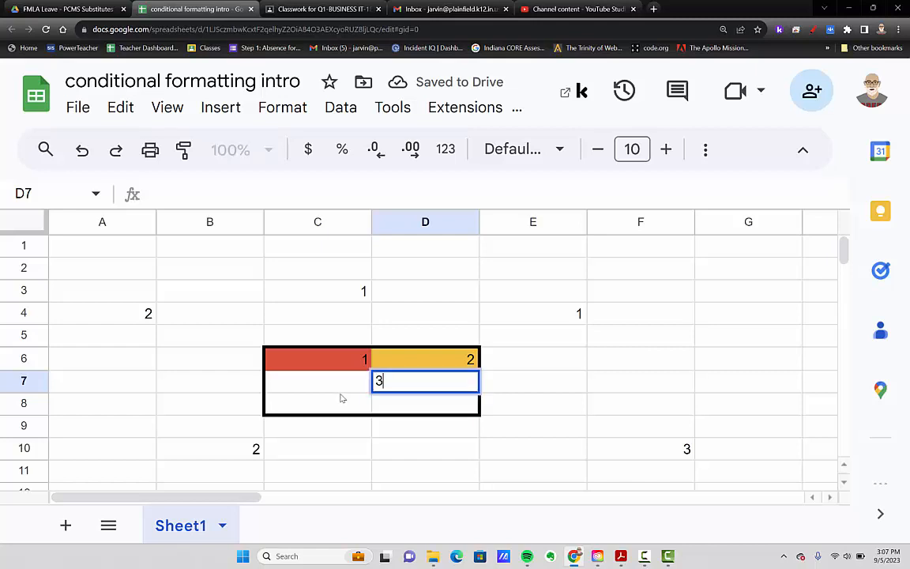
click(333, 385)
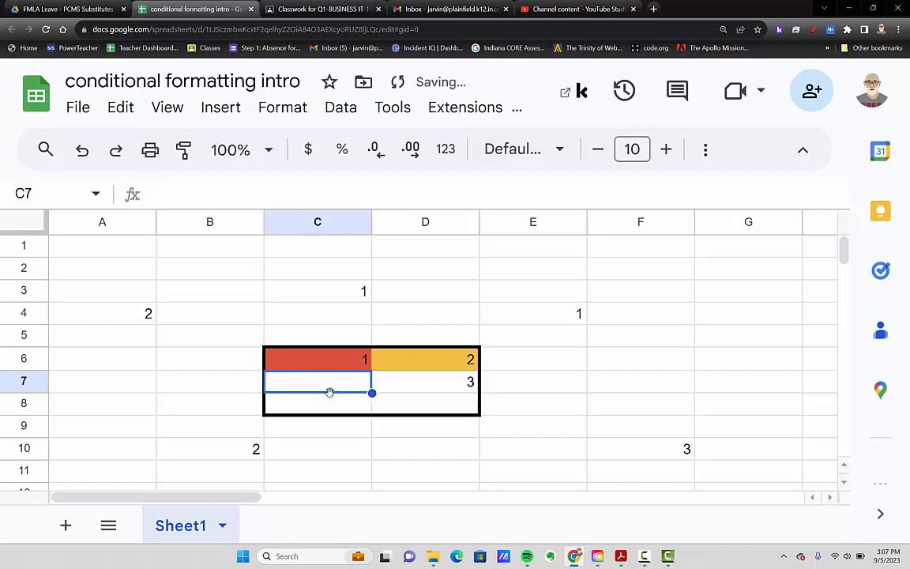
text(4)
click(338, 406)
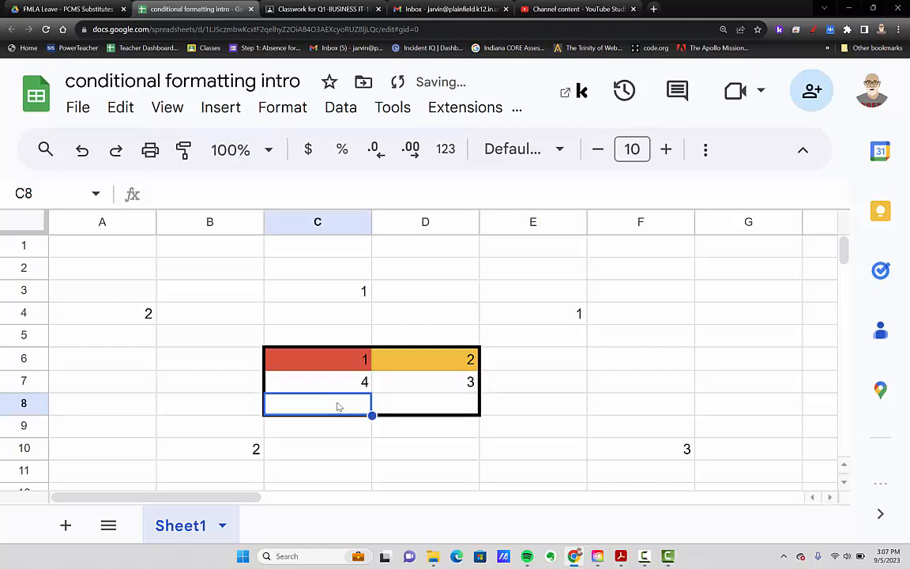
text(1)
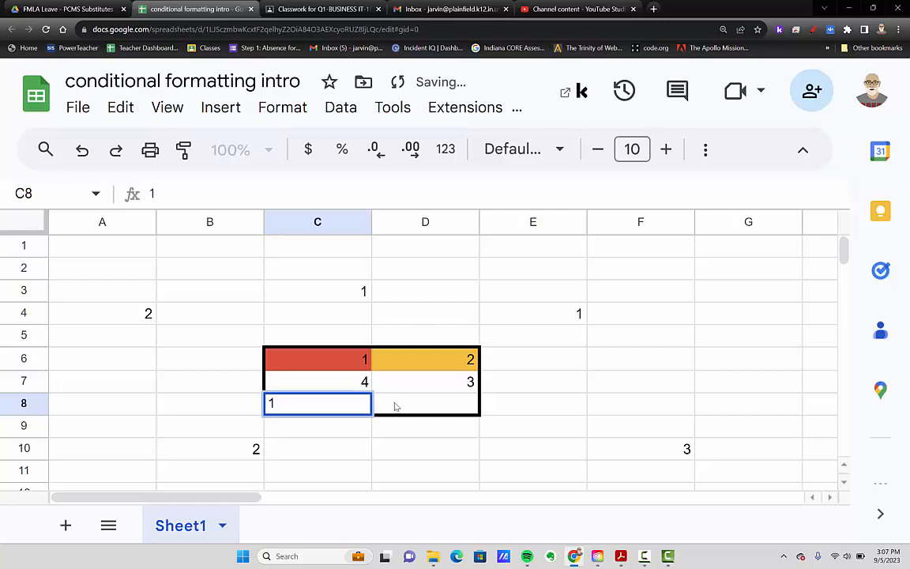
click(399, 405)
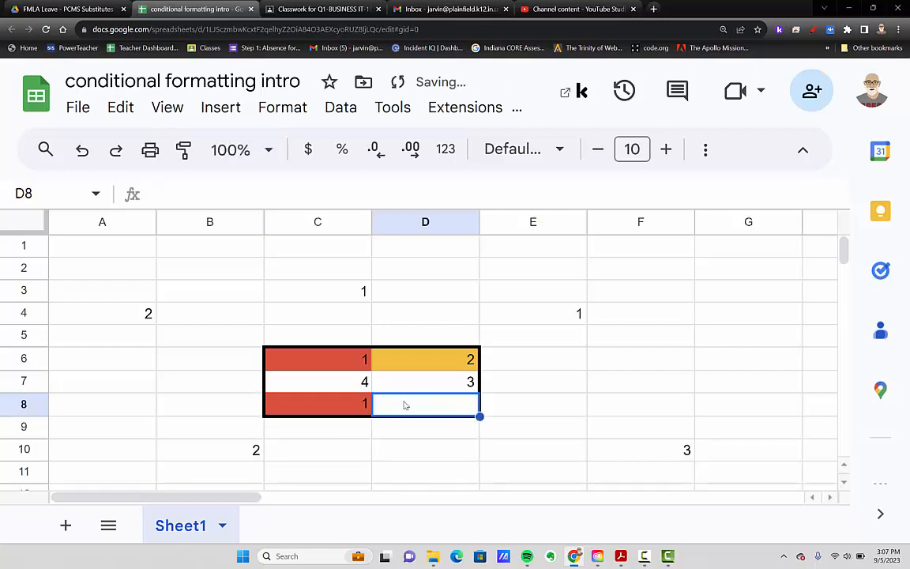
text(2)
Change the value in D7 to 1.
click(412, 380)
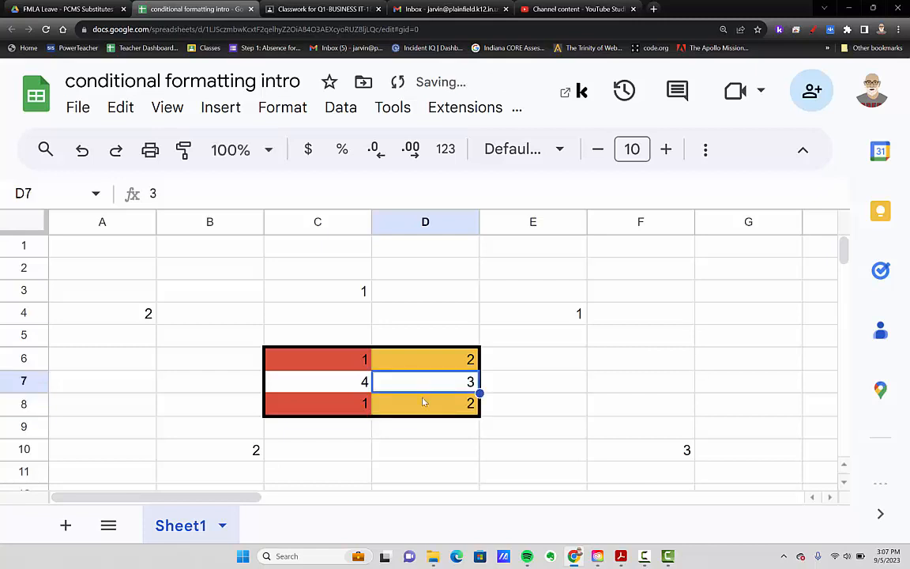
text(1)
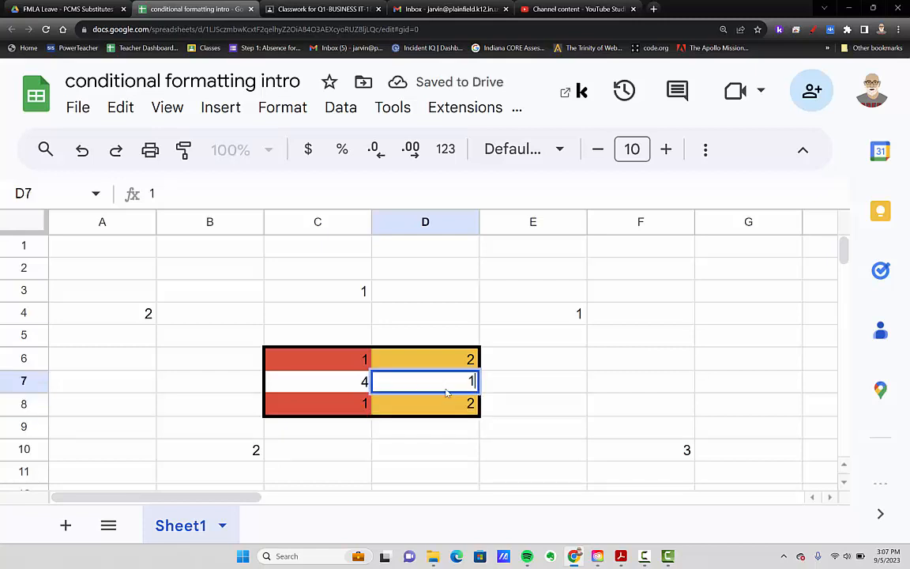
click(348, 386)
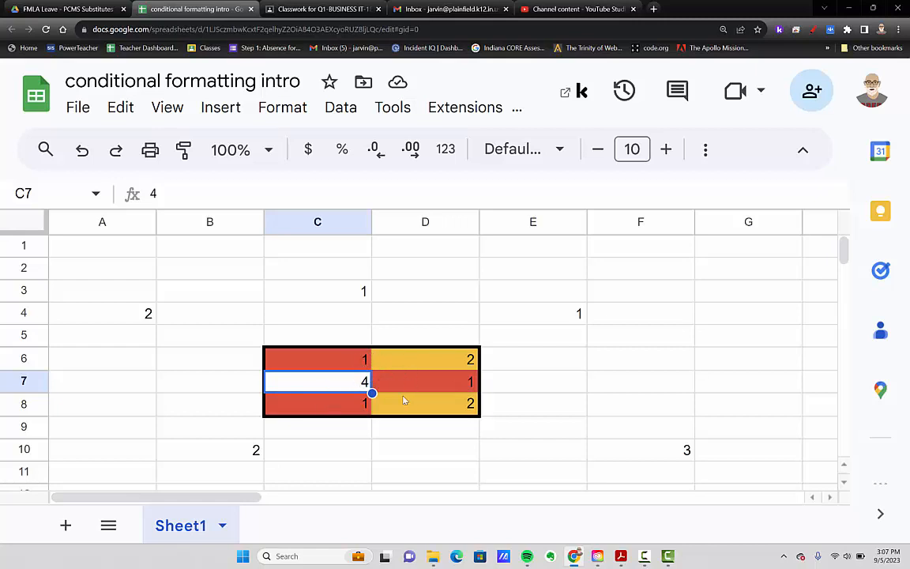
click(444, 320)
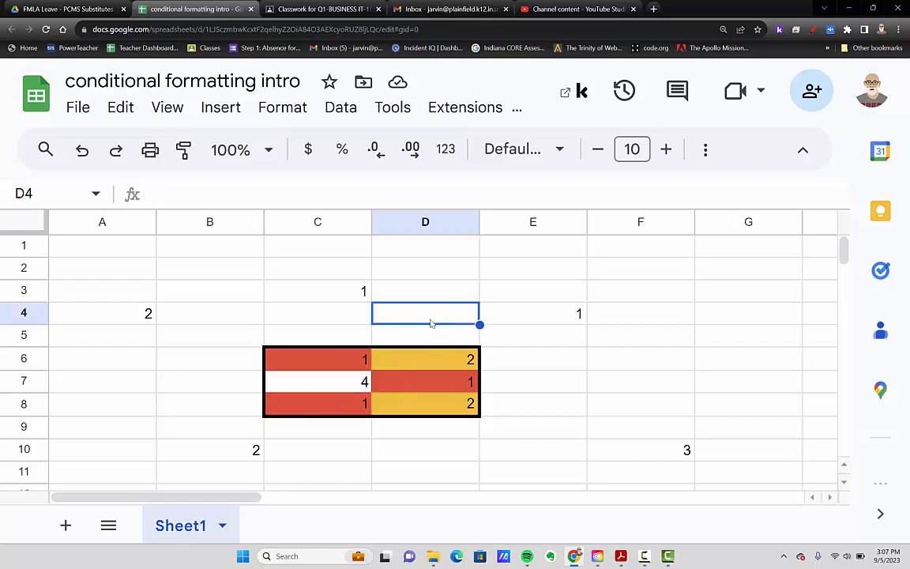
click(203, 357)
click(207, 429)
click(350, 433)
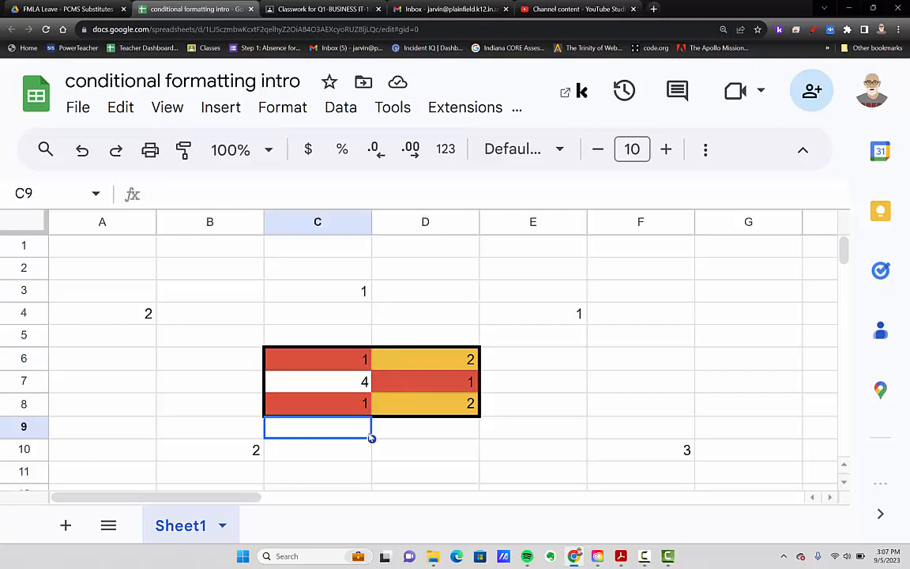
click(443, 433)
Enter 1 in C10 and 2 in E8, just outside the bordered box.
click(324, 453)
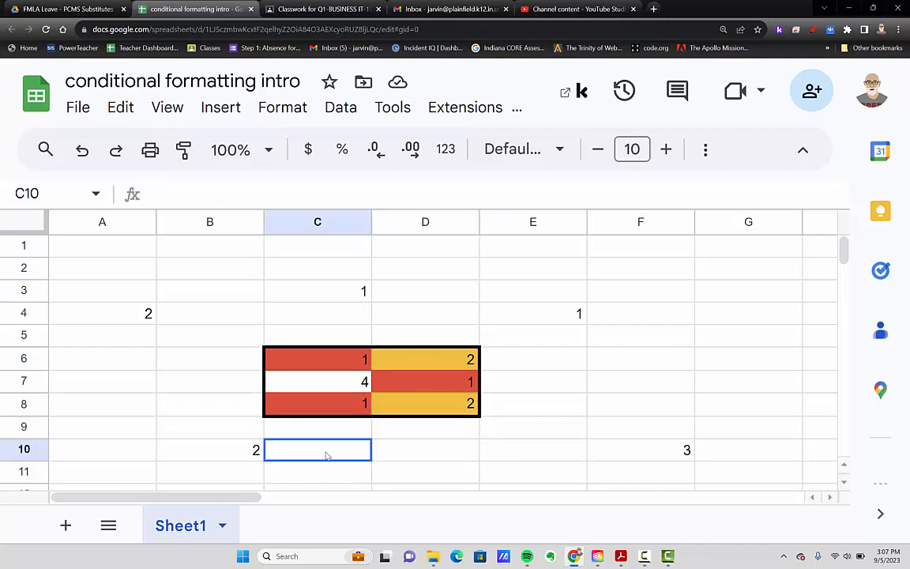
text(1)
click(458, 430)
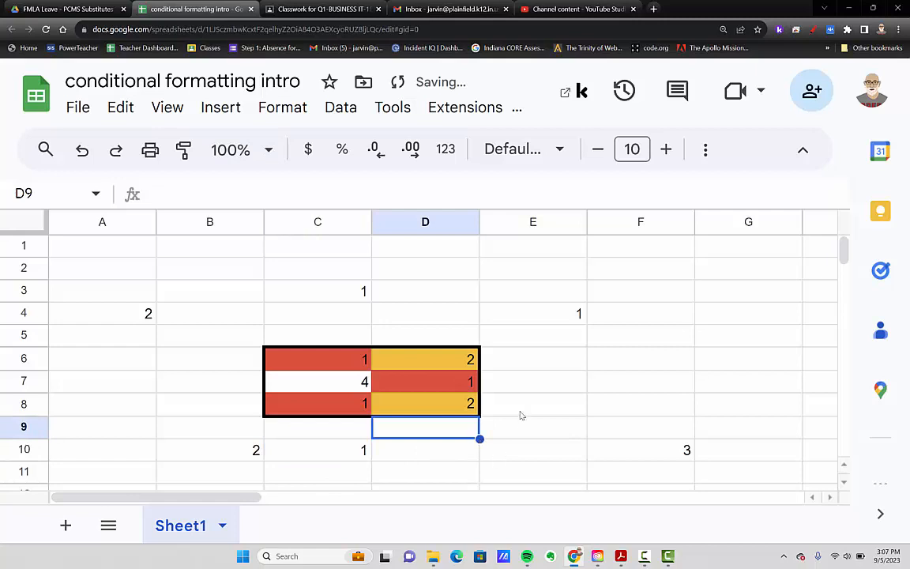
click(521, 413)
text(2)
click(532, 383)
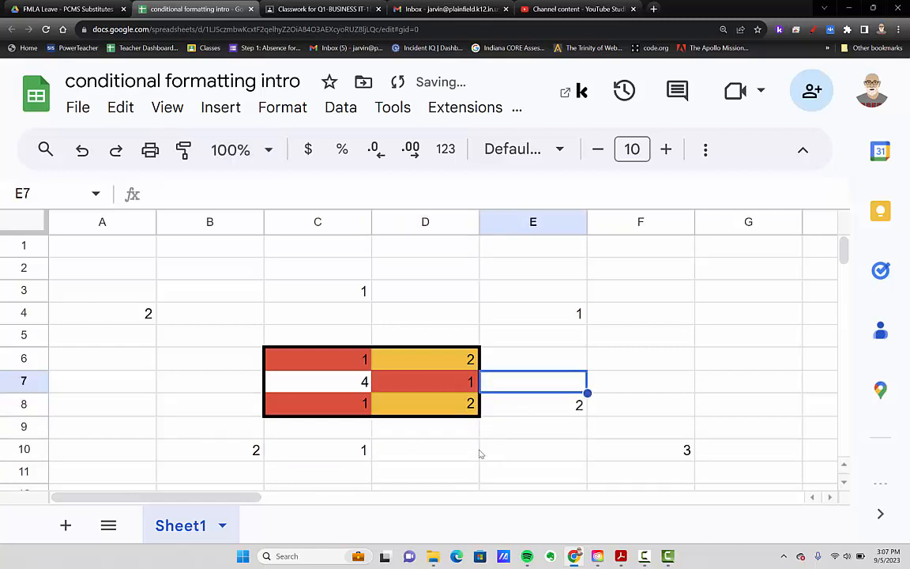
Change the values in C7 and D8 inside the bordered box to 1.
click(350, 390)
text(1)
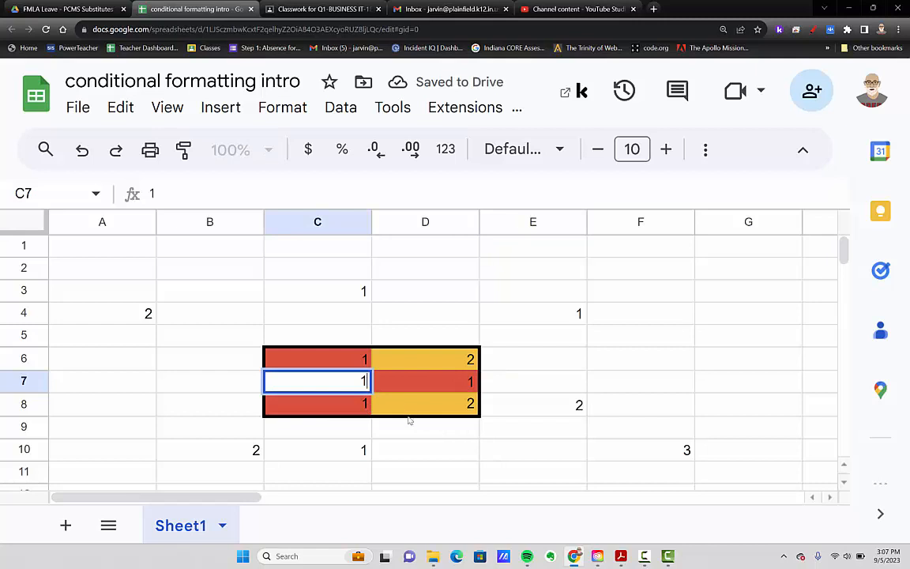
key(Tab)
click(414, 411)
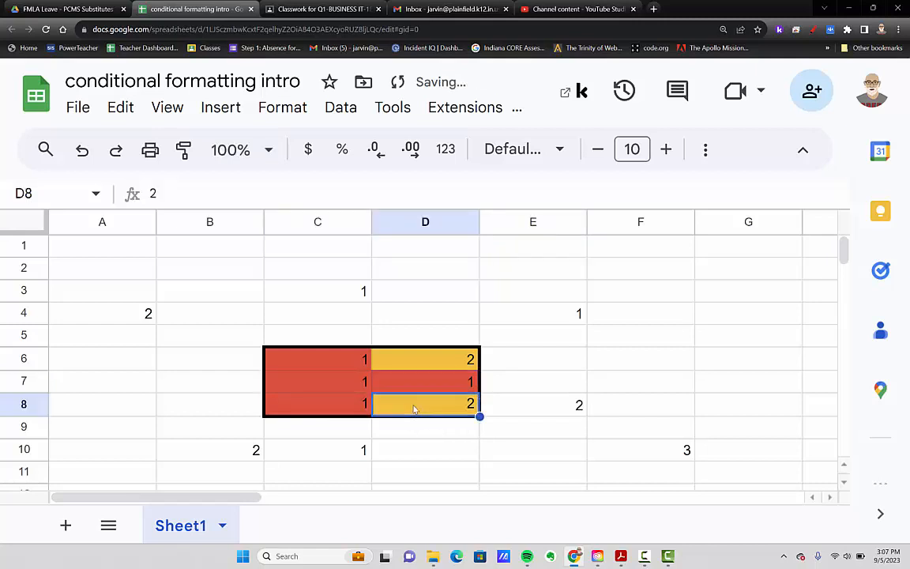
text(1)
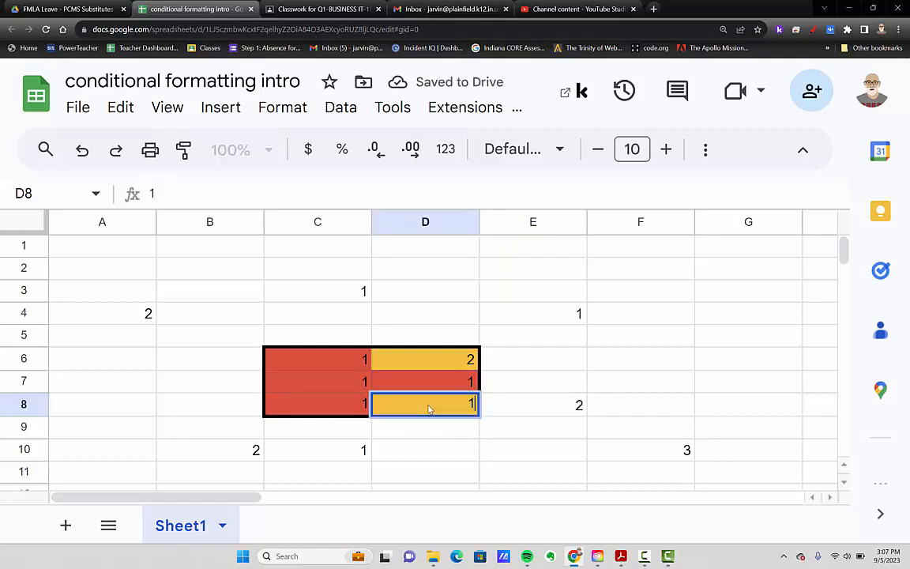
key(Up)
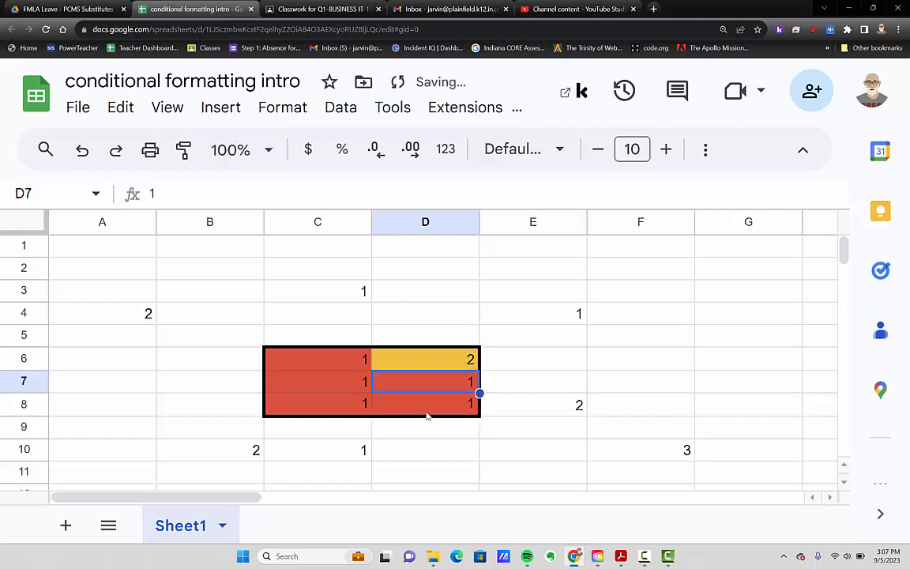
Change the value in C7 to 2.
click(366, 381)
text(2)
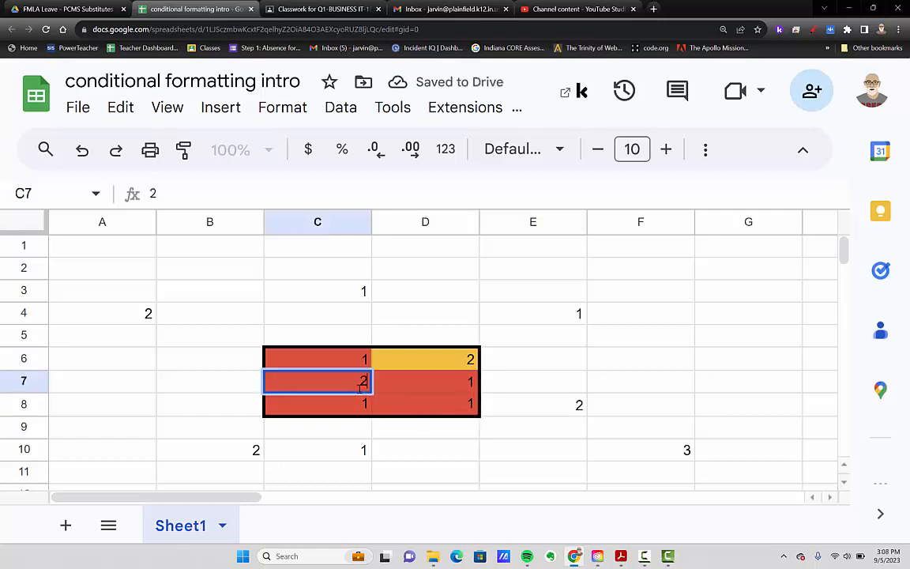
click(383, 379)
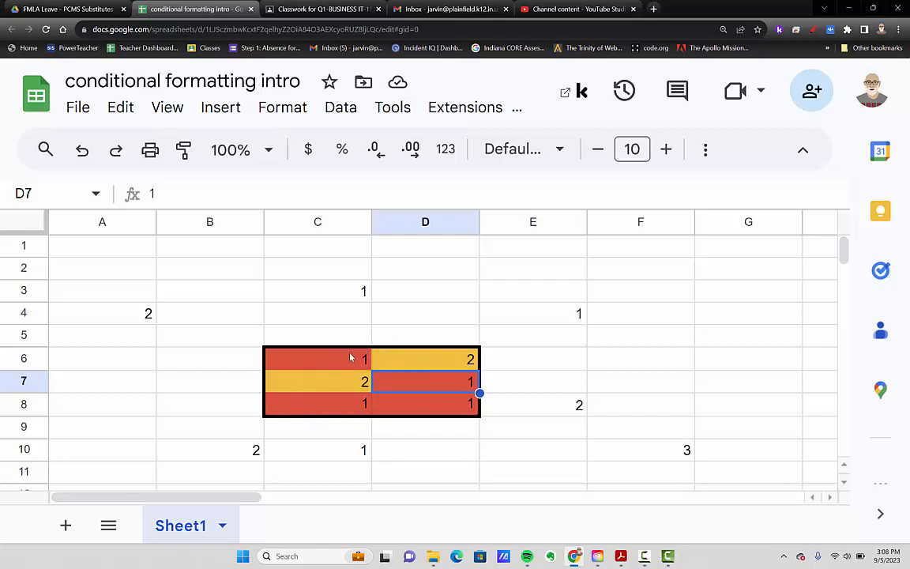
Enter 2 in C4 and 1 in B5, outside the bordered box.
click(343, 317)
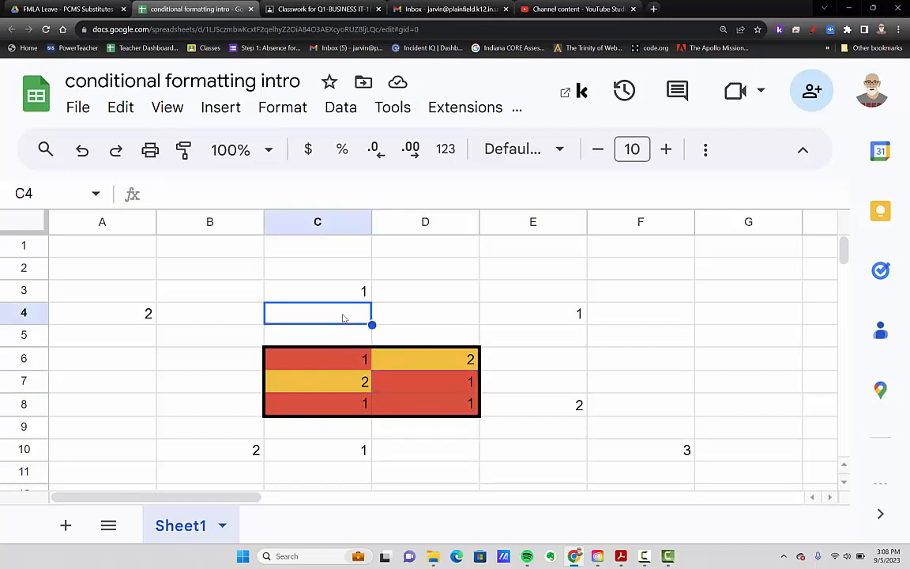
text(2)
click(244, 335)
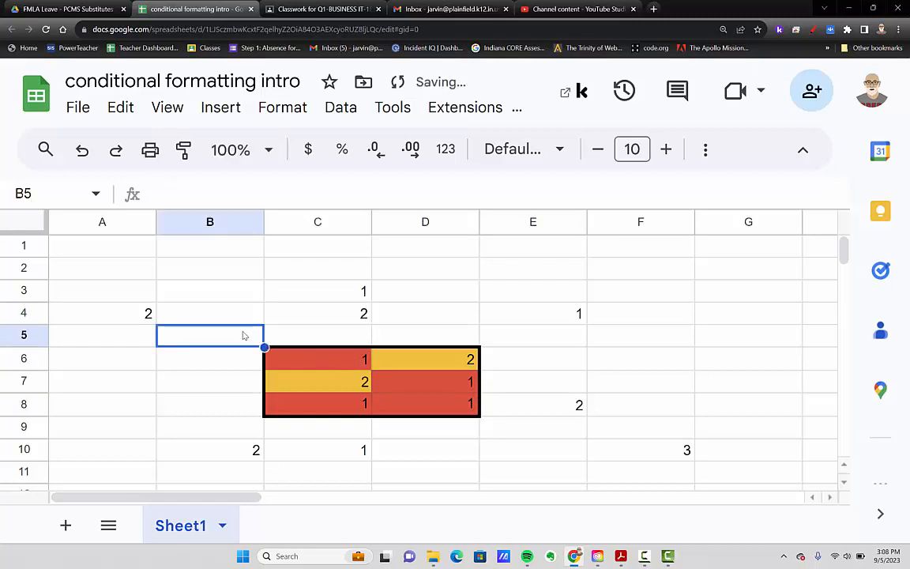
text(1)
key(Return)
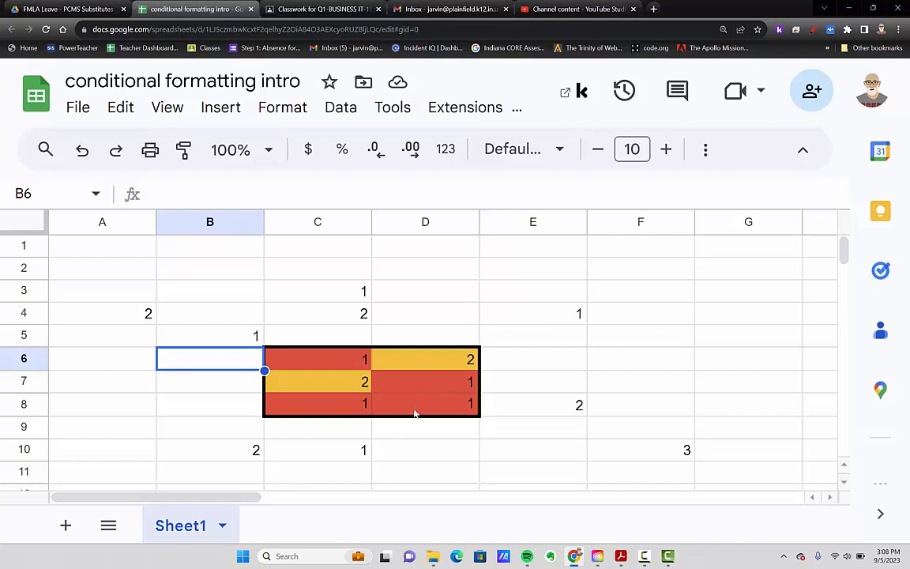
Change the value in D7 inside the bordered box to 3.
click(405, 359)
click(405, 380)
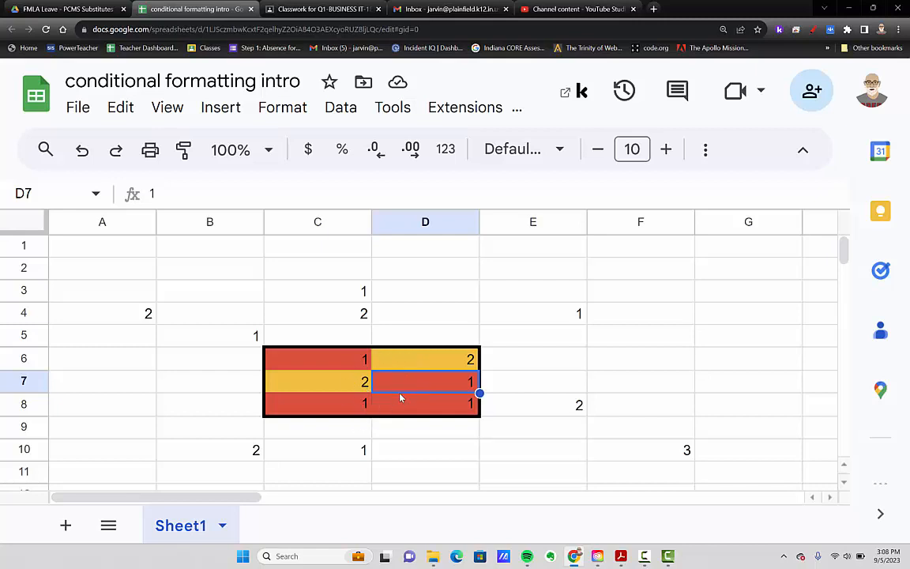
text(3)
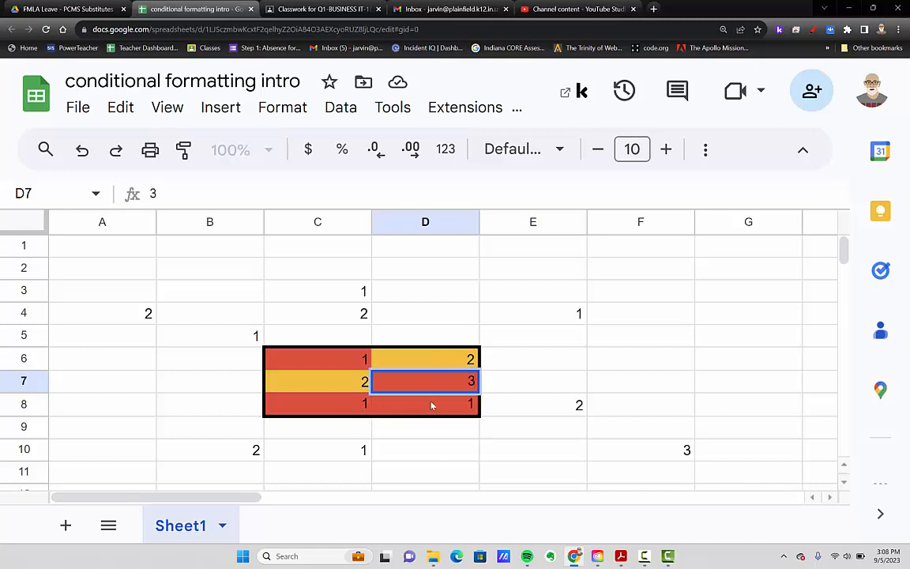
key(Return)
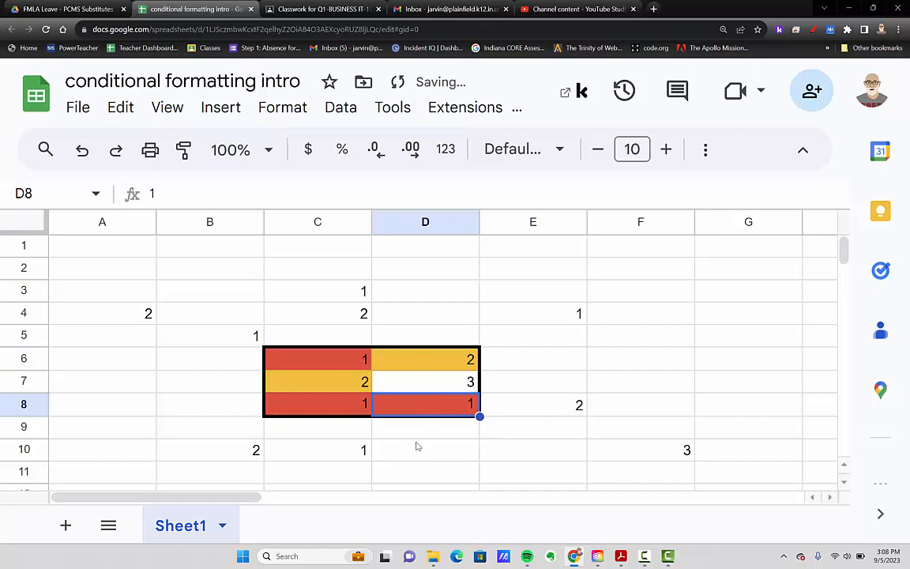
Change the value in C8 to 4 and the value in C6 to 5 inside the bordered box.
click(340, 409)
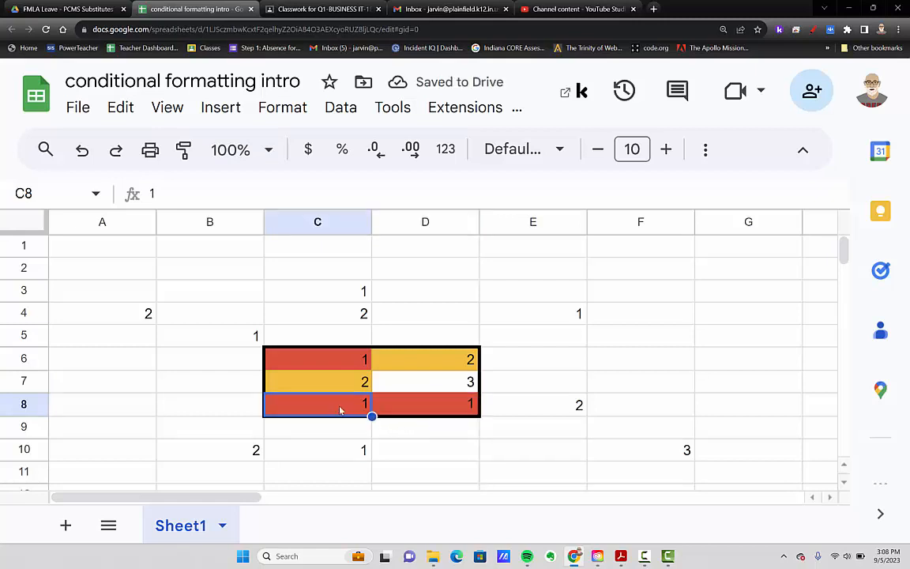
text(4)
click(419, 428)
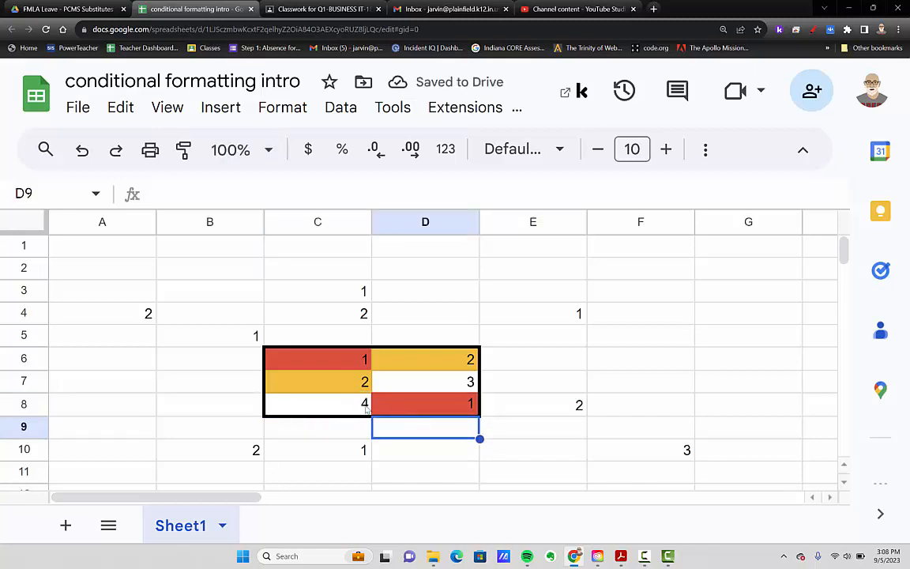
click(391, 408)
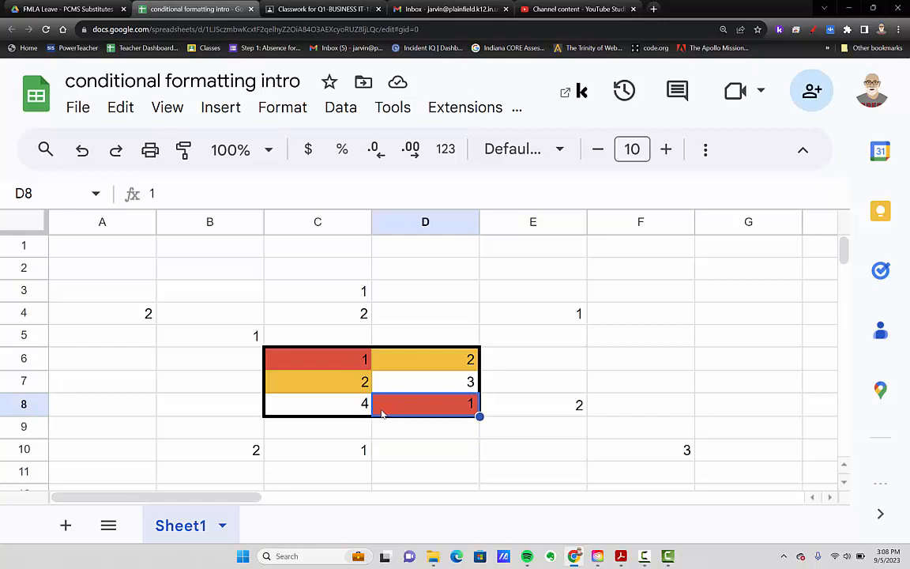
click(352, 362)
text(5)
click(411, 404)
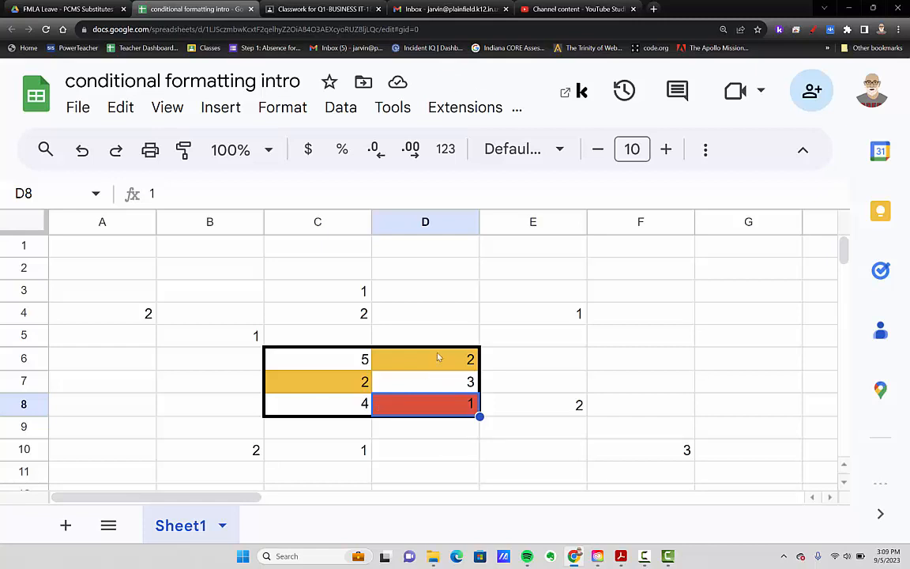
click(354, 365)
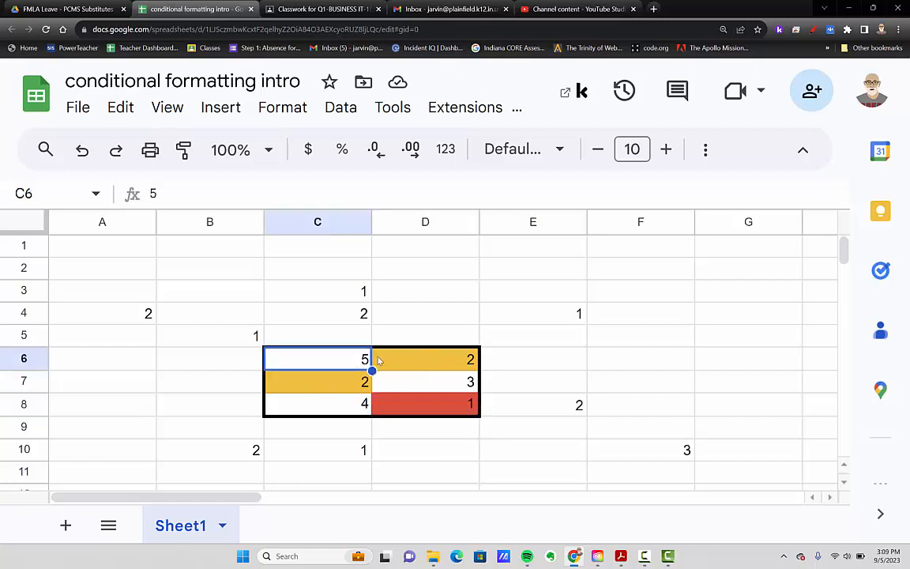
click(405, 360)
click(399, 386)
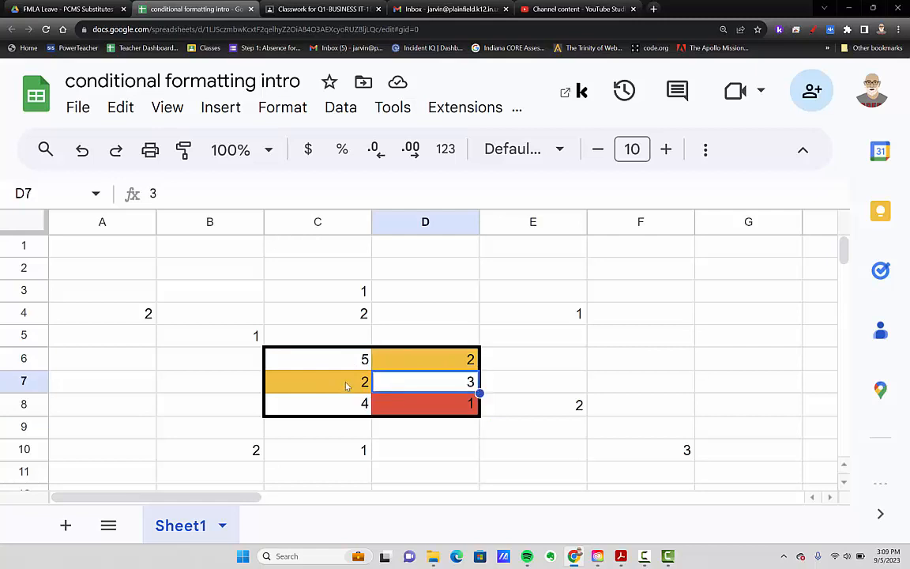
click(357, 381)
click(348, 404)
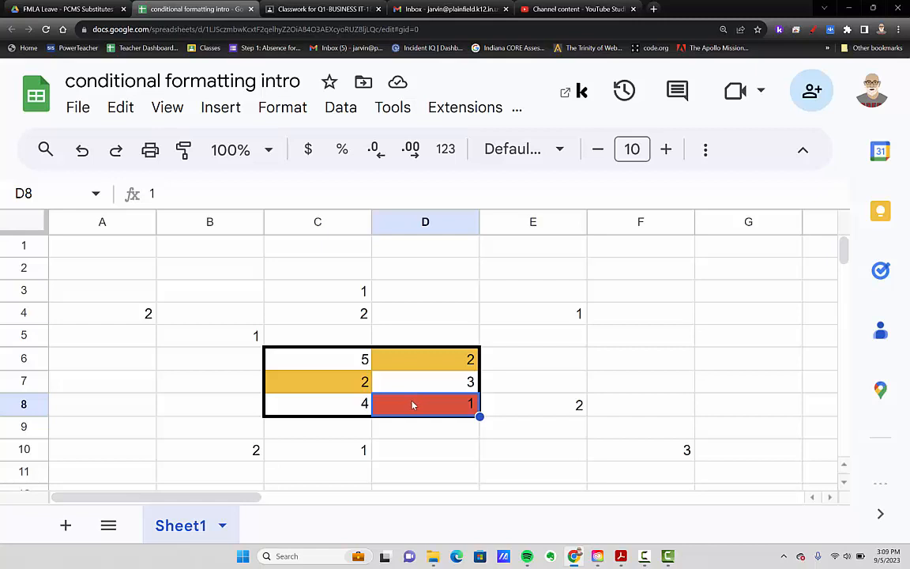
Close the conditional formatting intro spreadsheet and switch to the Sheets 11 assignment instructions in Adobe Acrobat.
click(250, 9)
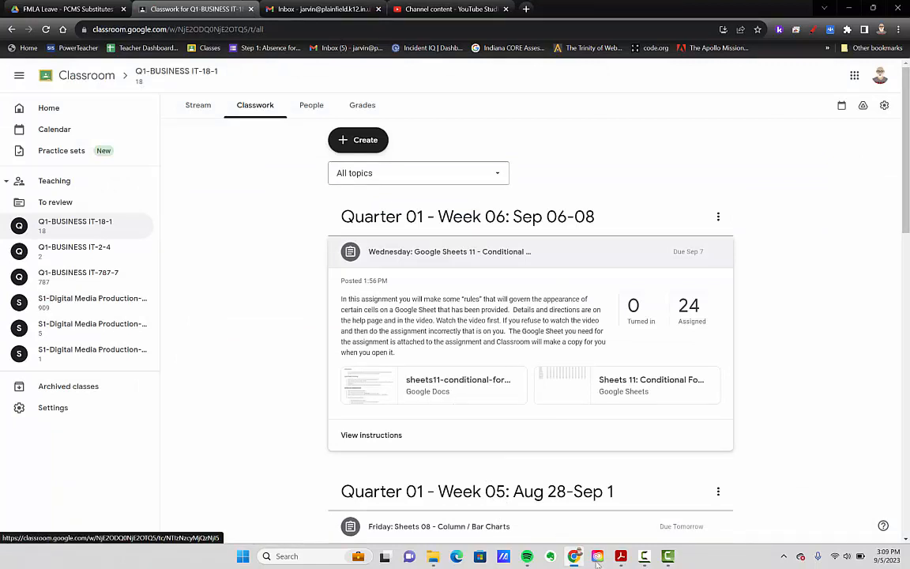
click(622, 558)
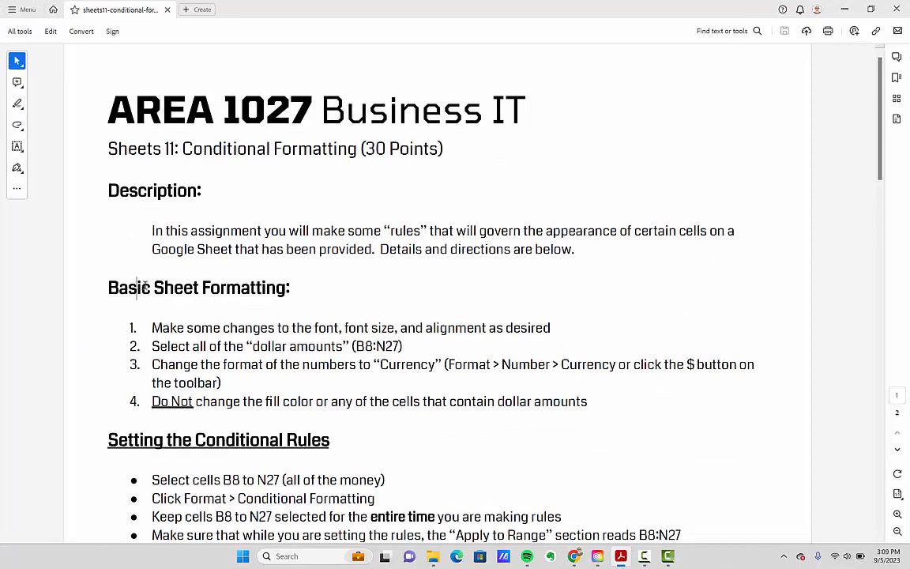
Read the Basic Sheet Formatting section and the opening instructions under Setting the Conditional Rules.
drag(108, 288, 285, 289)
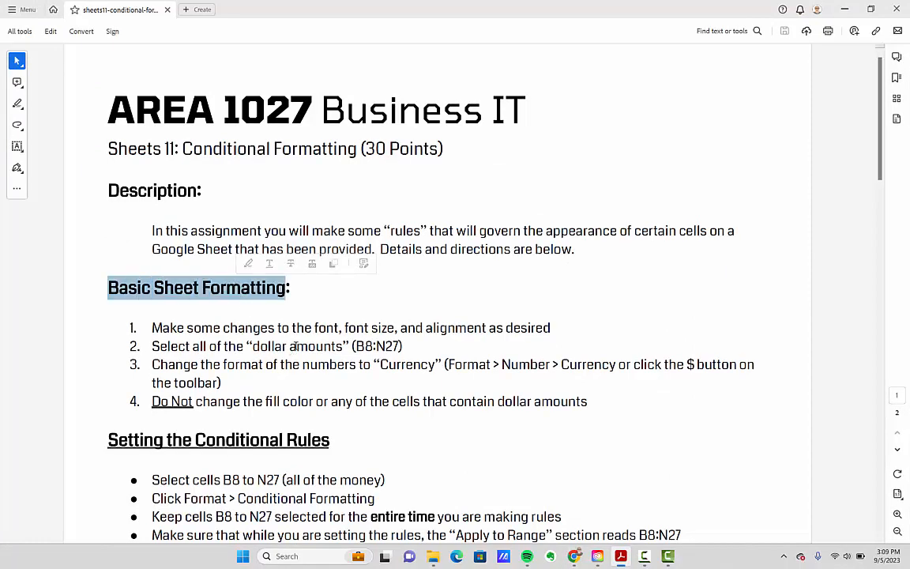
scroll(314, 346, down, 1)
scroll(312, 353, down, 3)
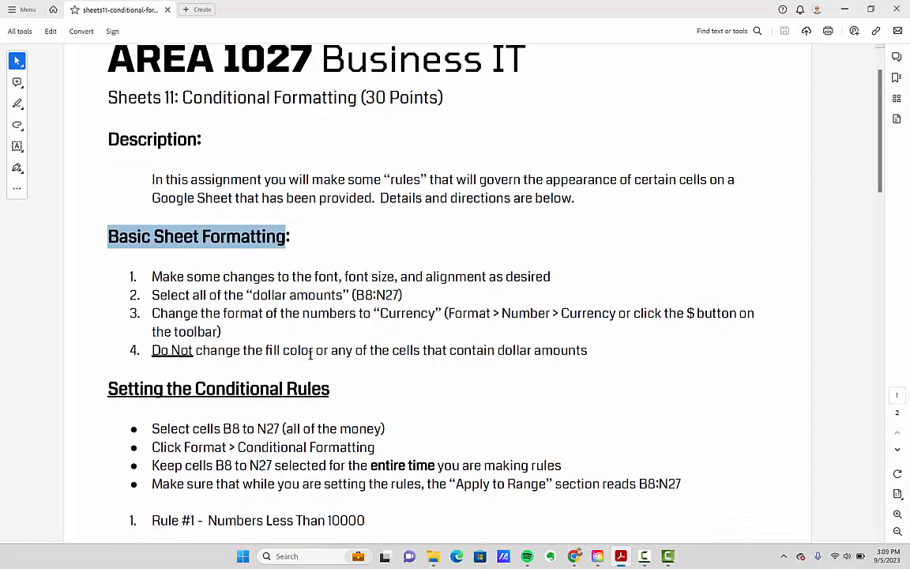
scroll(316, 342, down, 7)
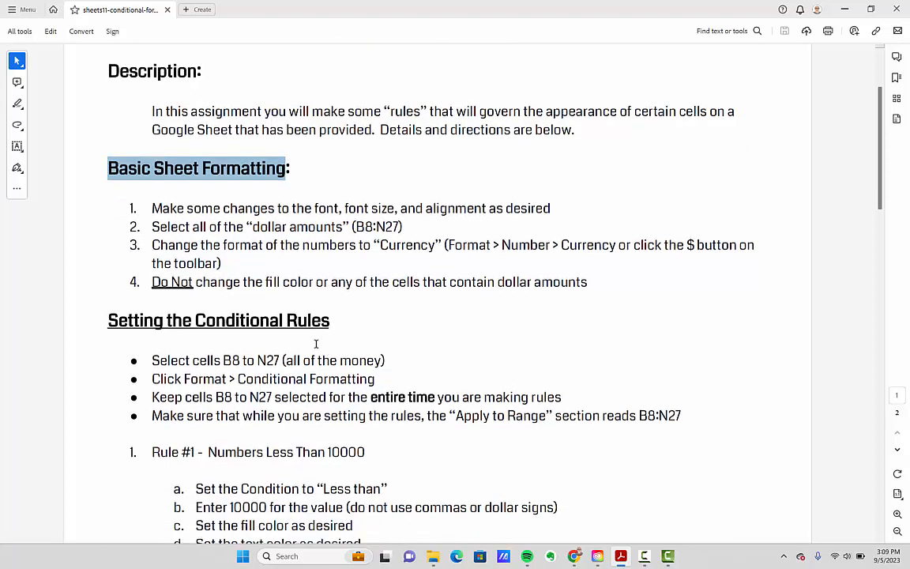
drag(195, 252, 329, 252)
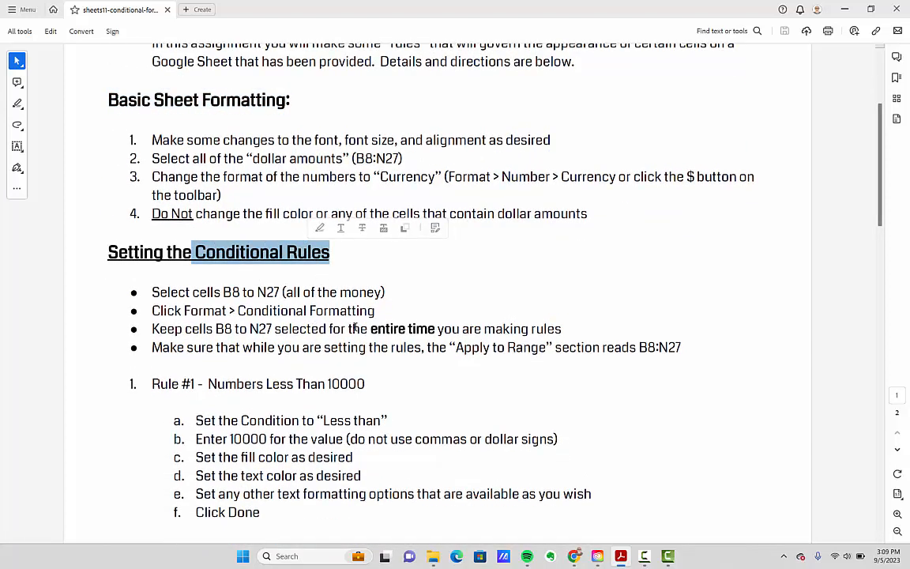
scroll(353, 327, down, 1)
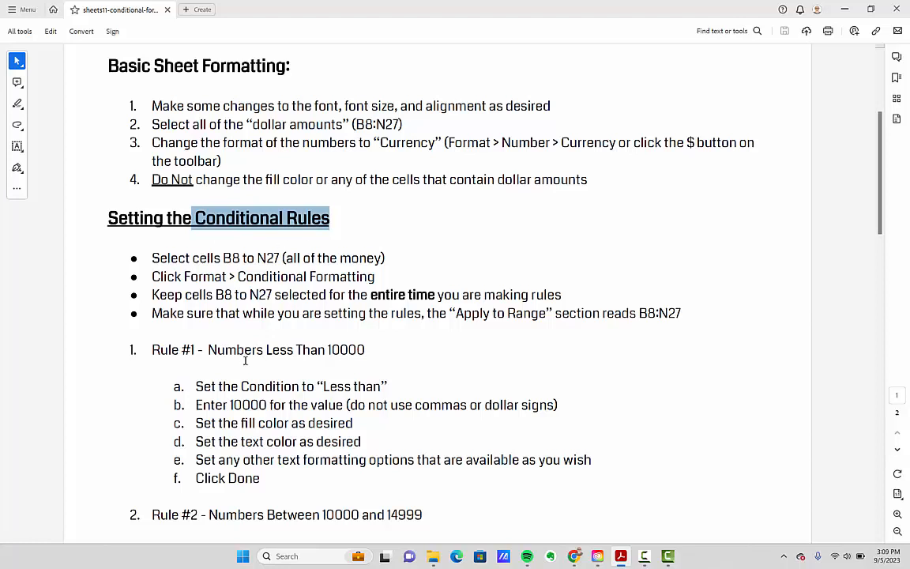
scroll(239, 349, down, 2)
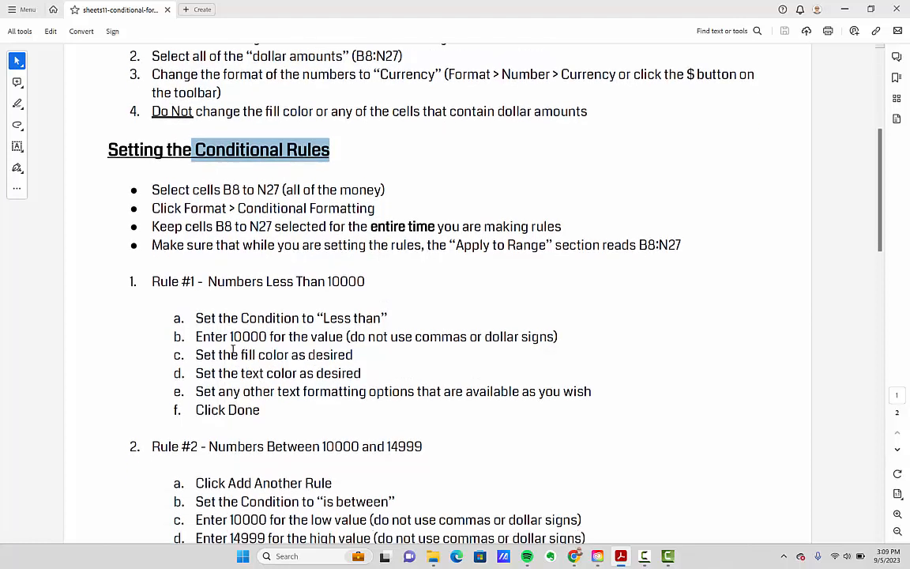
Examine the instructions for Rule #1 and Rule #2, highlighting their headings and the number range of the second rule.
drag(152, 282, 362, 275)
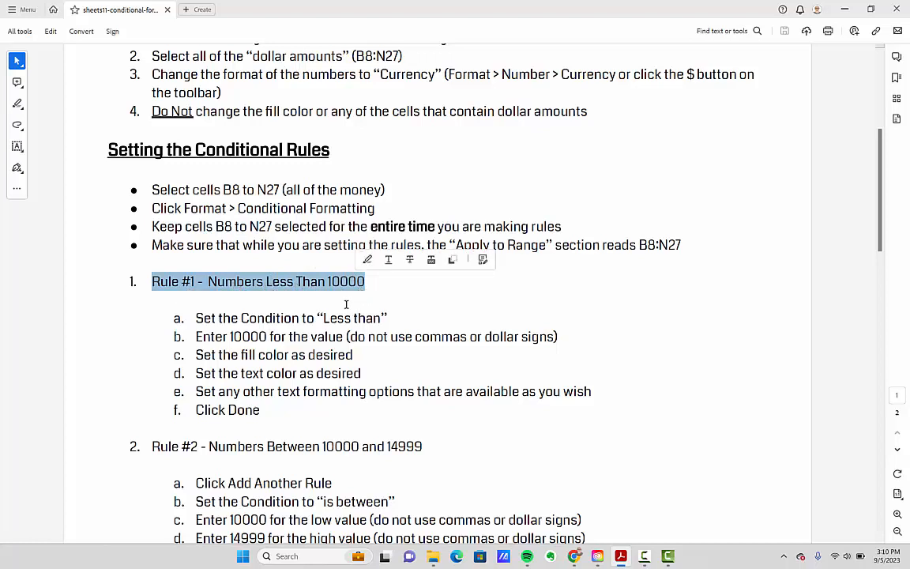
scroll(339, 315, down, 1)
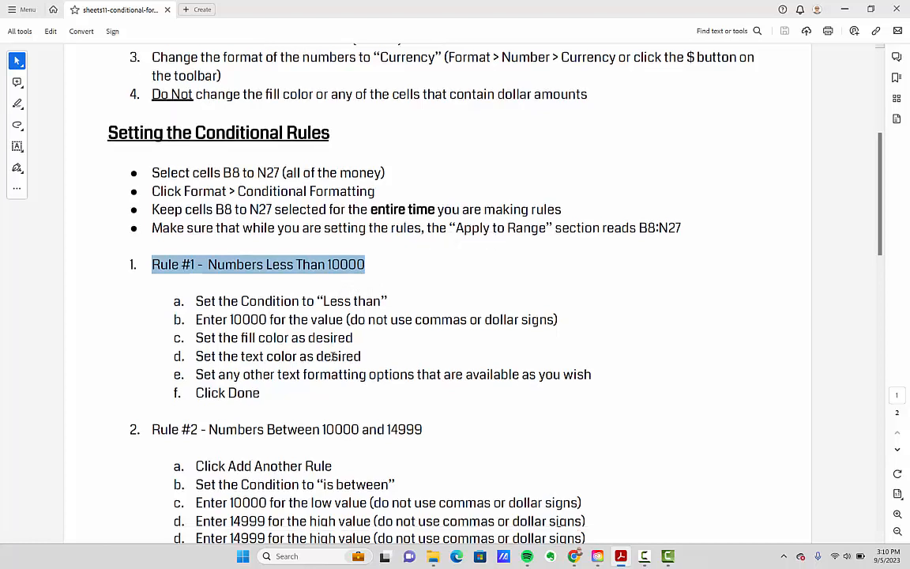
drag(169, 399, 260, 397)
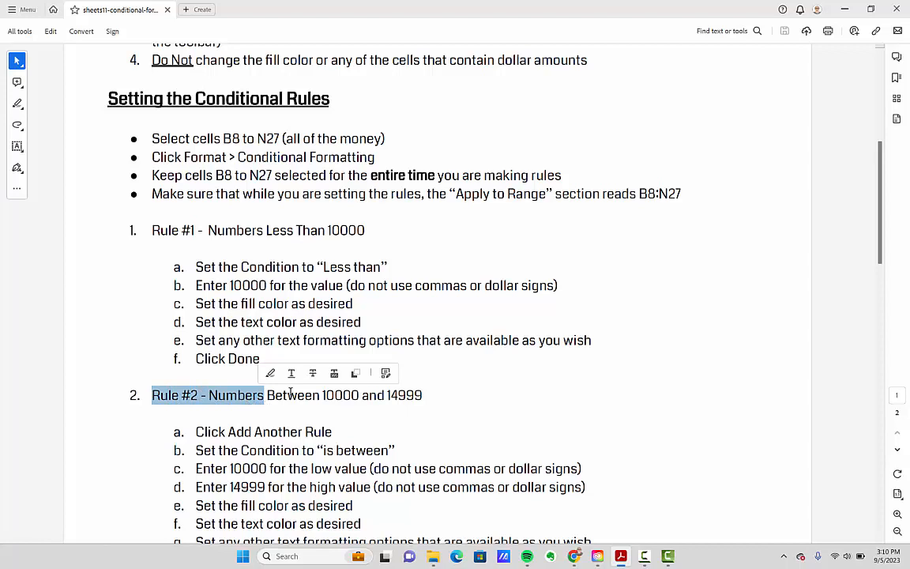
drag(323, 395, 426, 400)
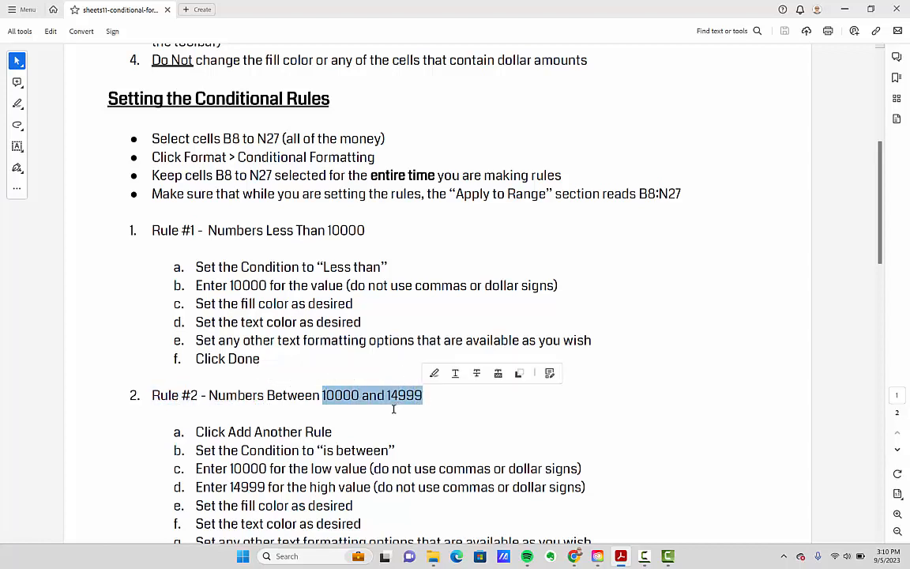
scroll(341, 427, down, 2)
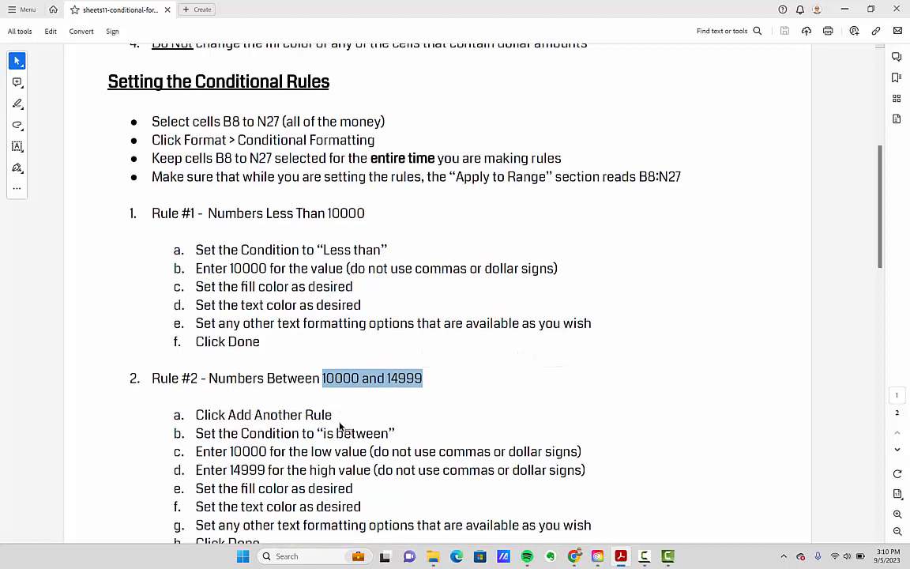
scroll(340, 419, down, 1)
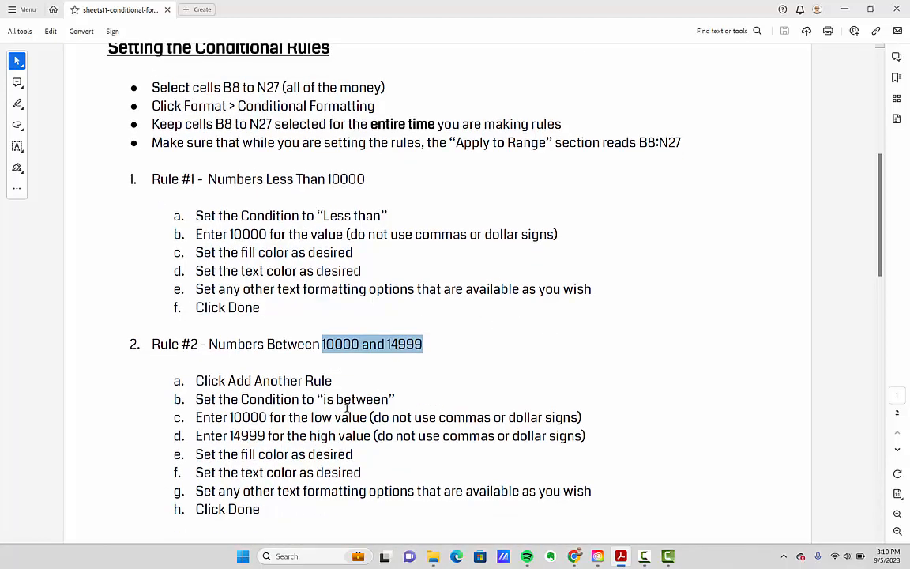
Skim the instructions for Rules #3 to #5 on the second page, and return to the Setting the Conditional Rules section.
scroll(348, 406, down, 15)
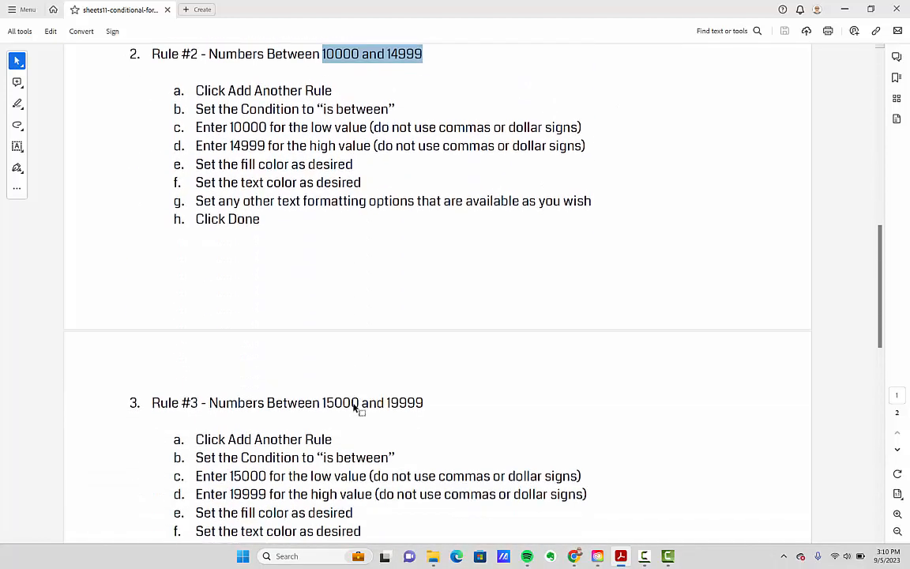
scroll(355, 407, down, 15)
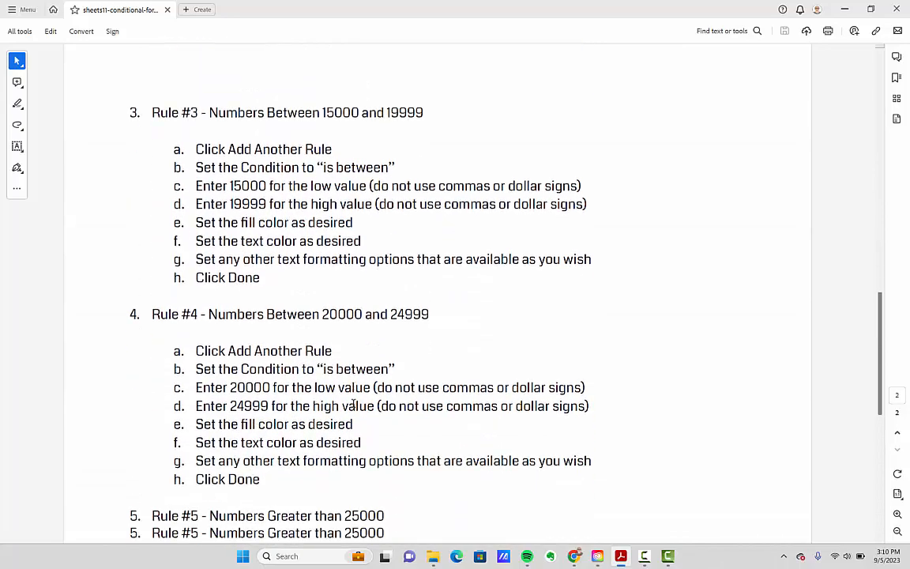
scroll(354, 403, down, 12)
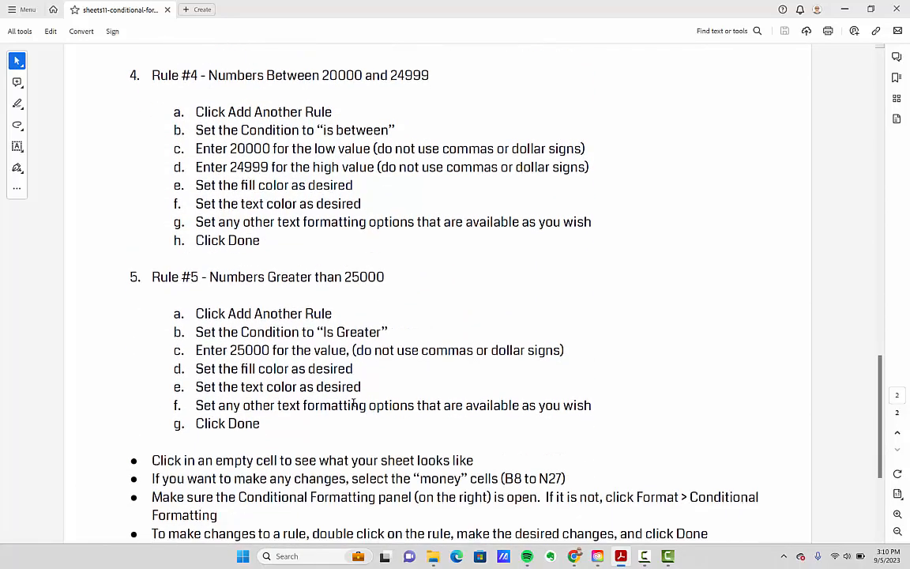
scroll(353, 404, down, 5)
scroll(354, 403, up, 9)
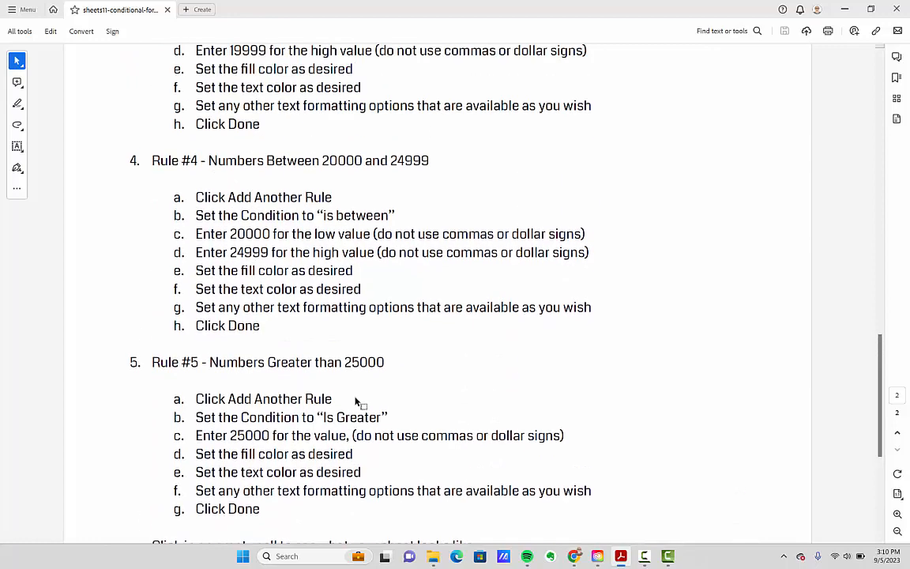
scroll(355, 403, up, 20)
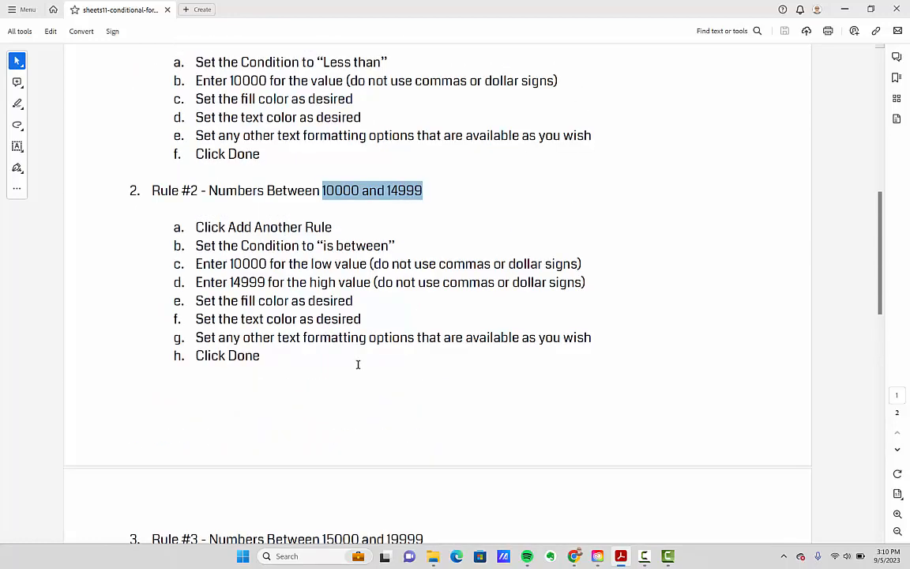
scroll(358, 364, up, 15)
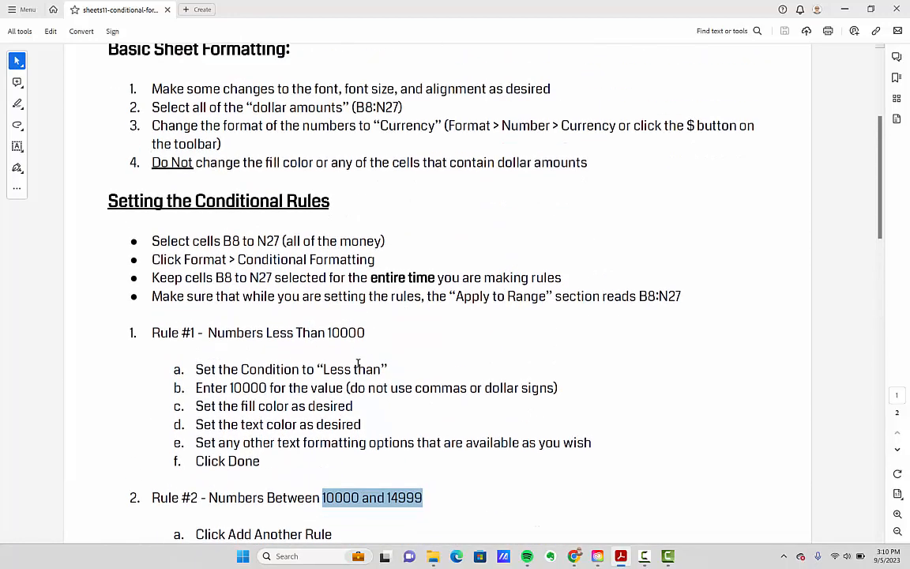
Switch to Google Classroom in the browser and open the attached Sheets 11: Conditional Formatting spreadsheet.
key(alt+Tab)
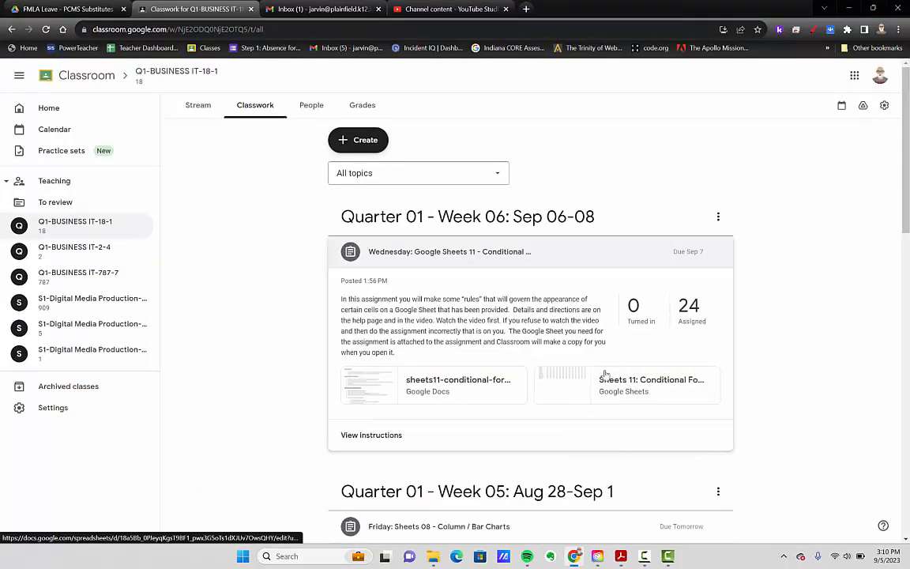
click(604, 384)
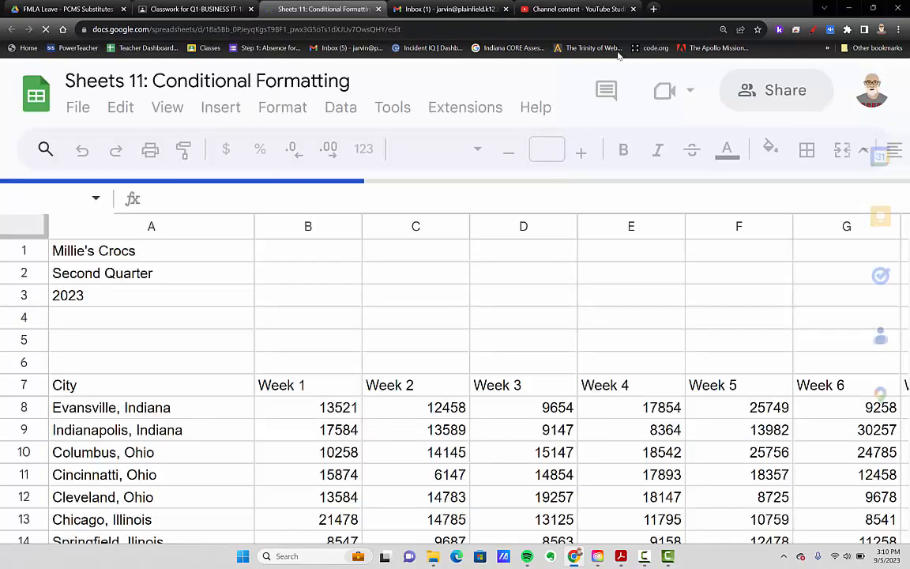
Make a copy of the Sheets 11: Conditional Formatting spreadsheet and close the original file.
key(ctrl+minus)
key(ctrl+minus)
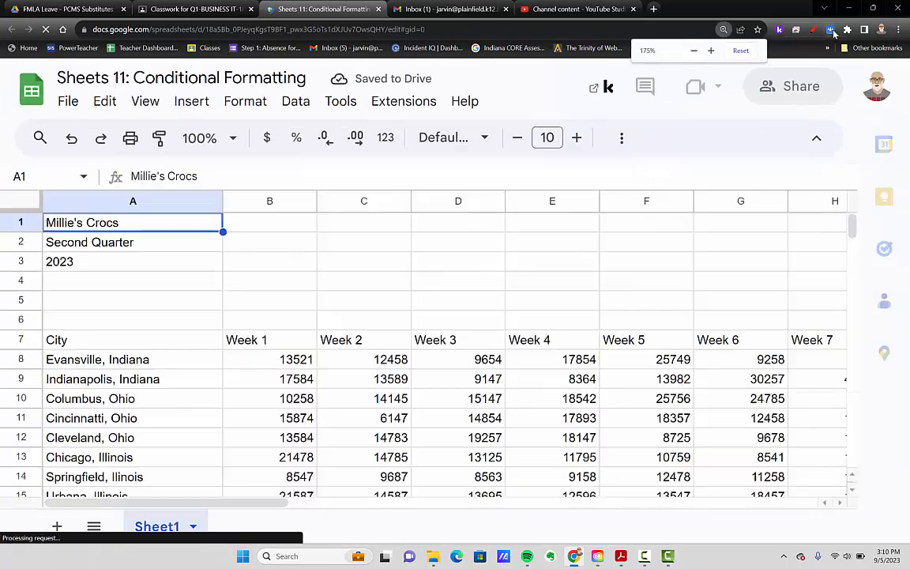
key(ctrl+minus)
key(ctrl+minus)
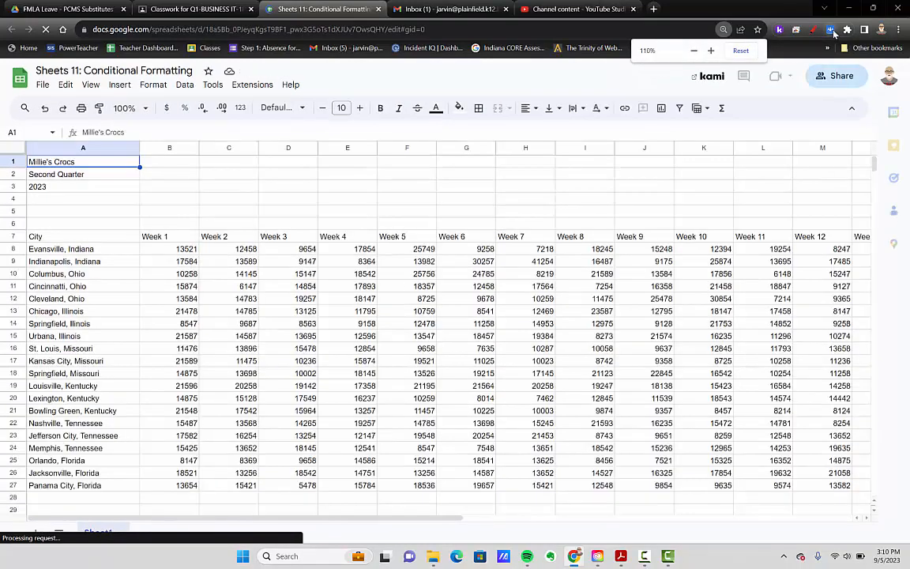
click(42, 85)
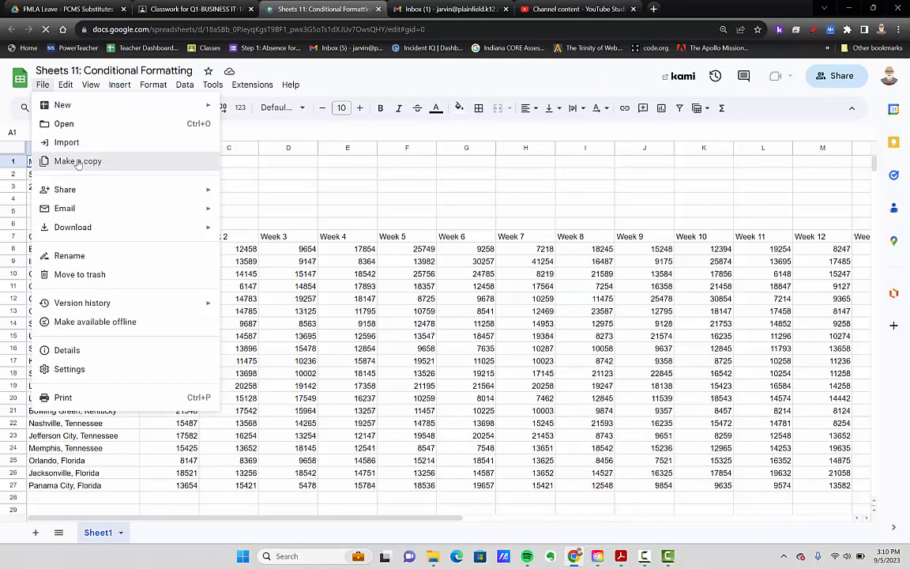
click(79, 160)
click(521, 395)
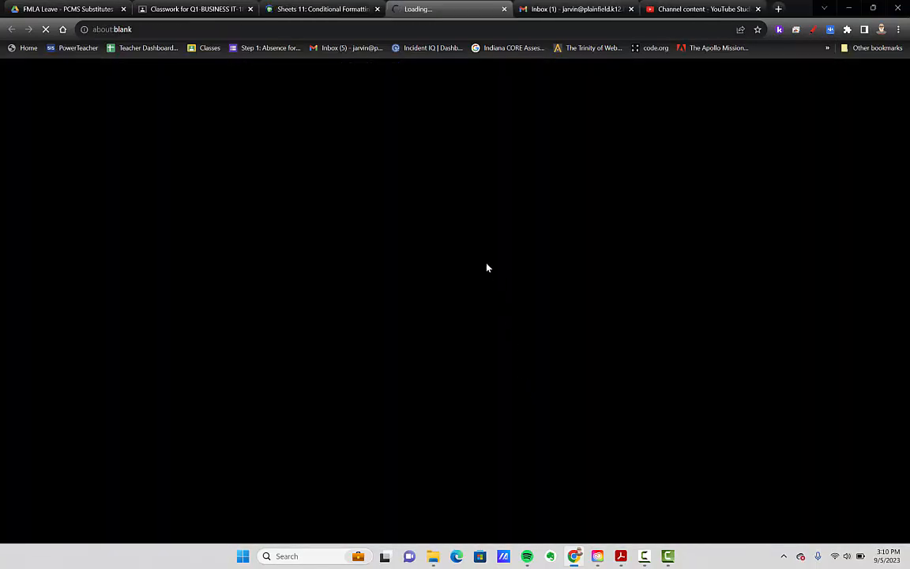
click(347, 8)
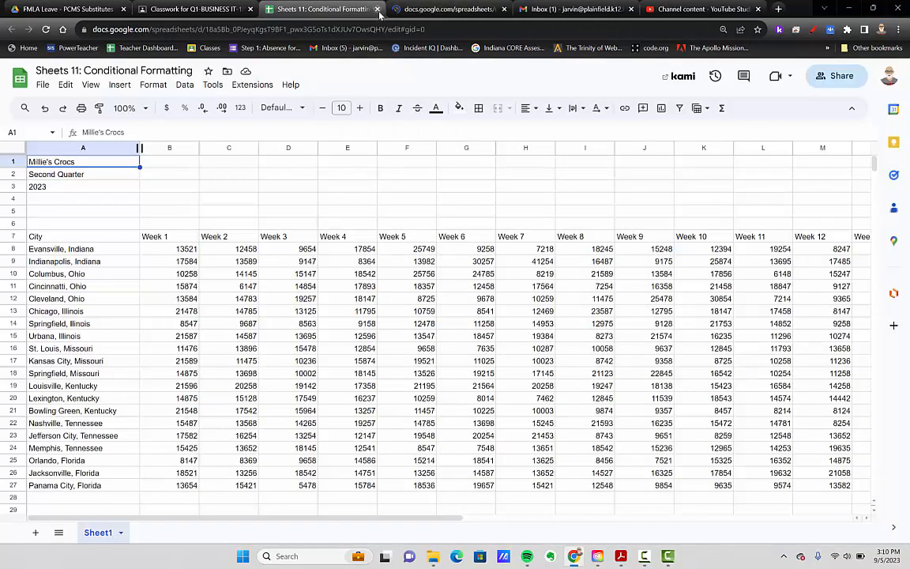
click(377, 10)
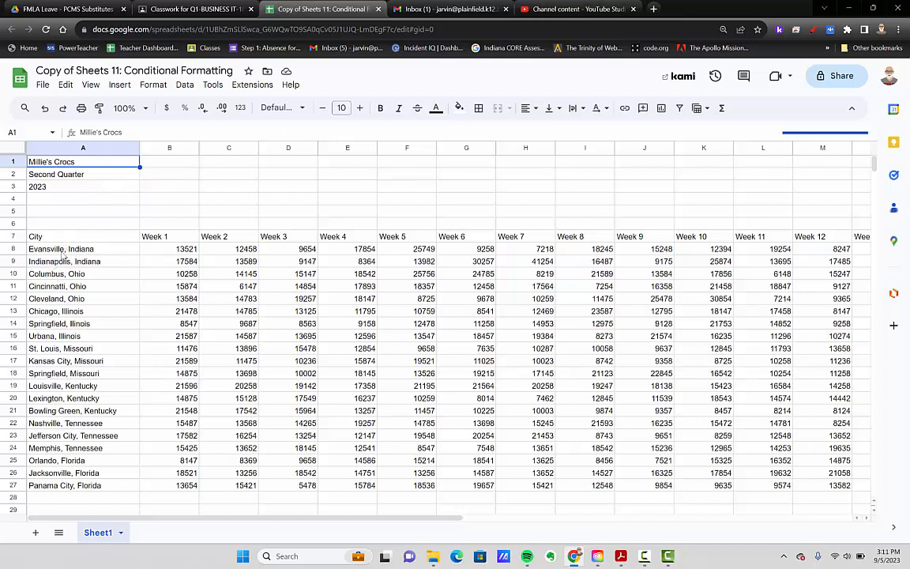
Examine the Millie's Crocs sheet, looking over the city list in column A and the week columns through Week 13.
click(59, 285)
click(69, 312)
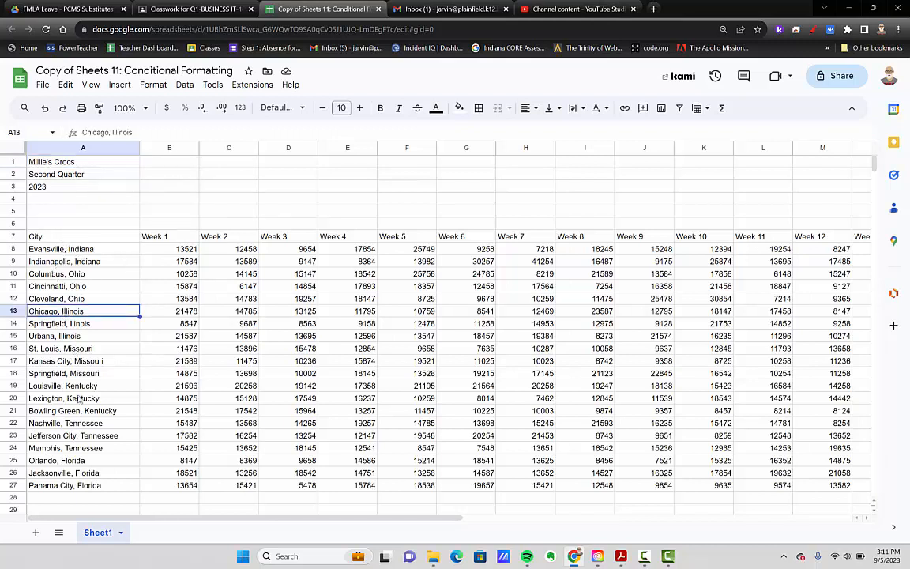
click(72, 383)
click(76, 472)
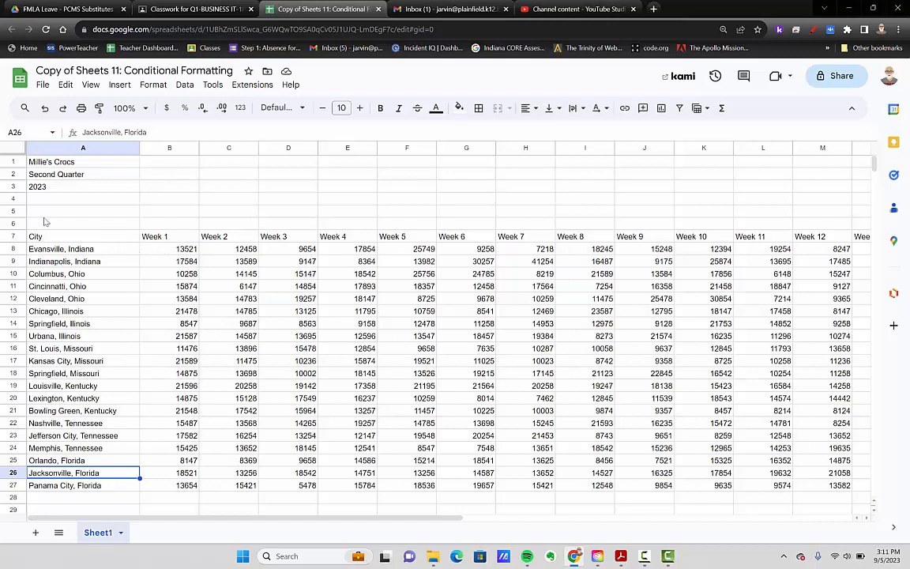
click(49, 161)
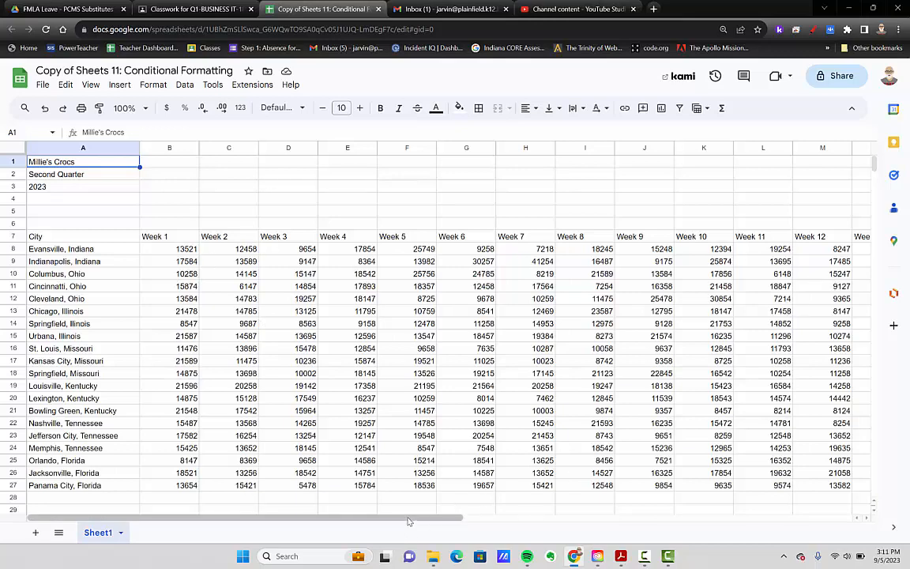
drag(406, 521, 588, 521)
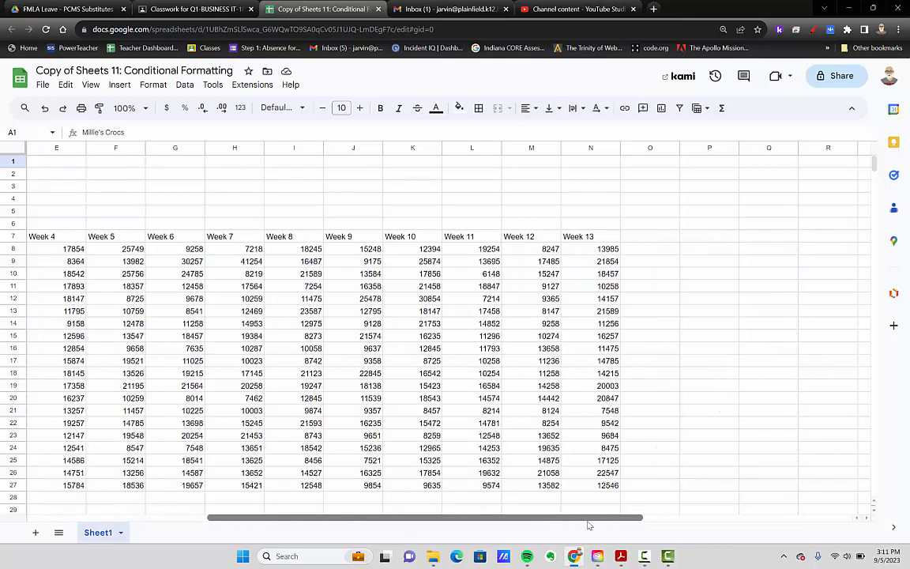
click(197, 518)
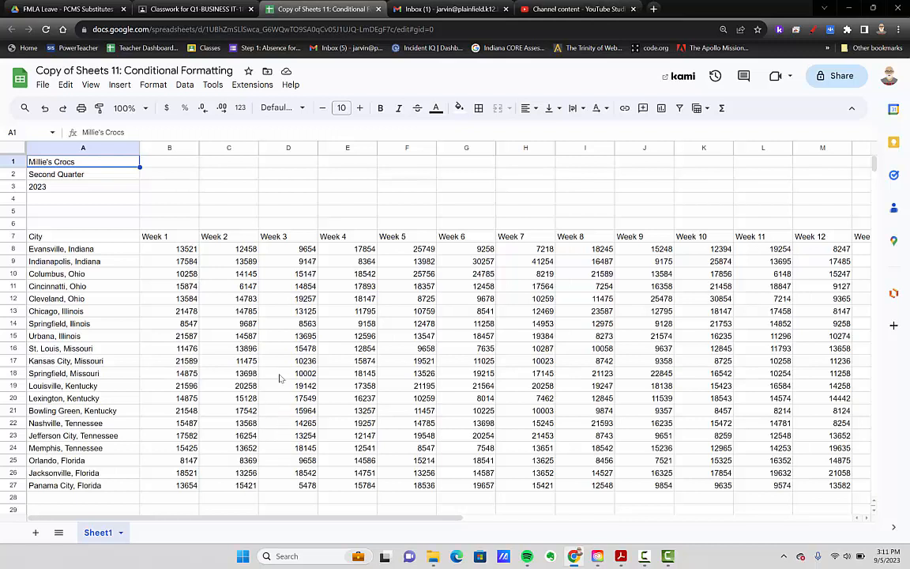
scroll(397, 241, down, 1)
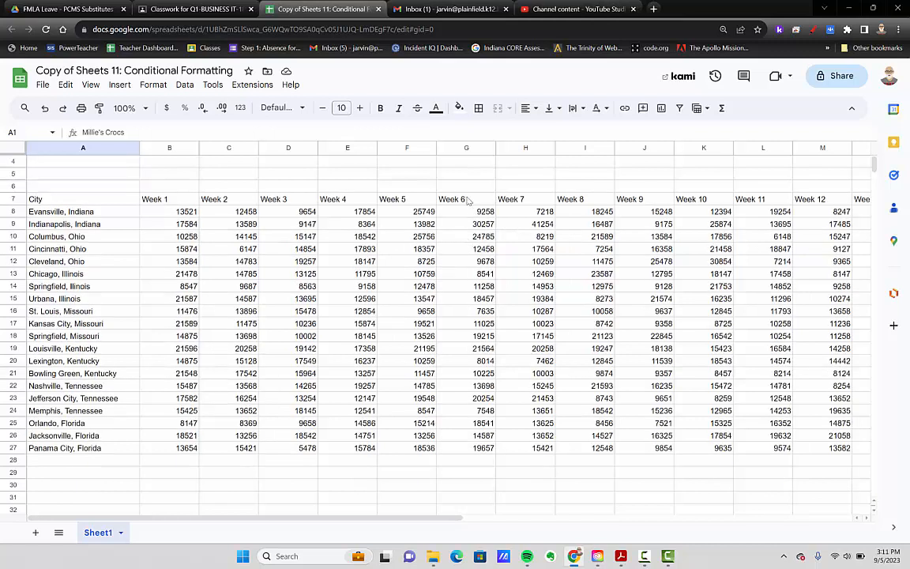
Examine the weekly figures, highlighting the Week 1, Week 2 and Week 4 columns and the Evansville, Indiana row.
drag(187, 211, 185, 447)
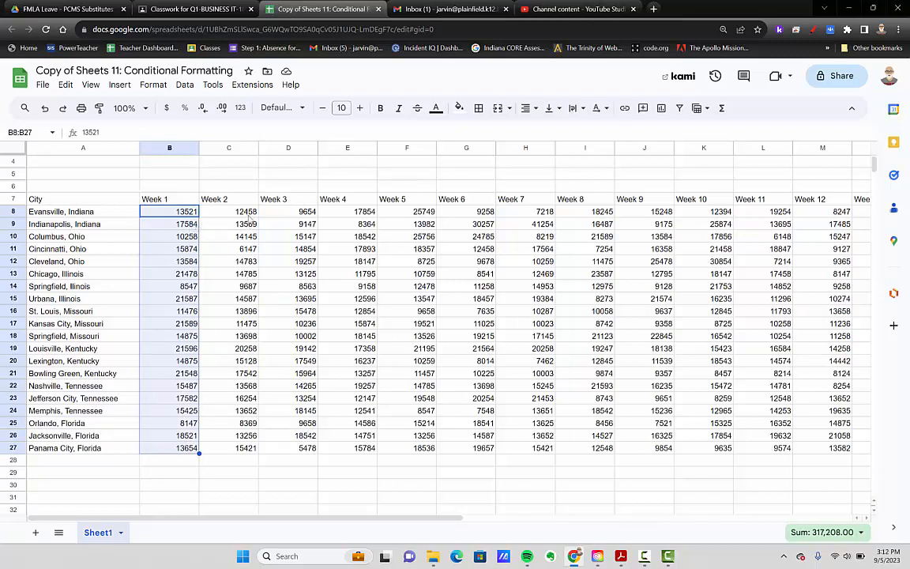
drag(250, 213, 229, 449)
click(286, 328)
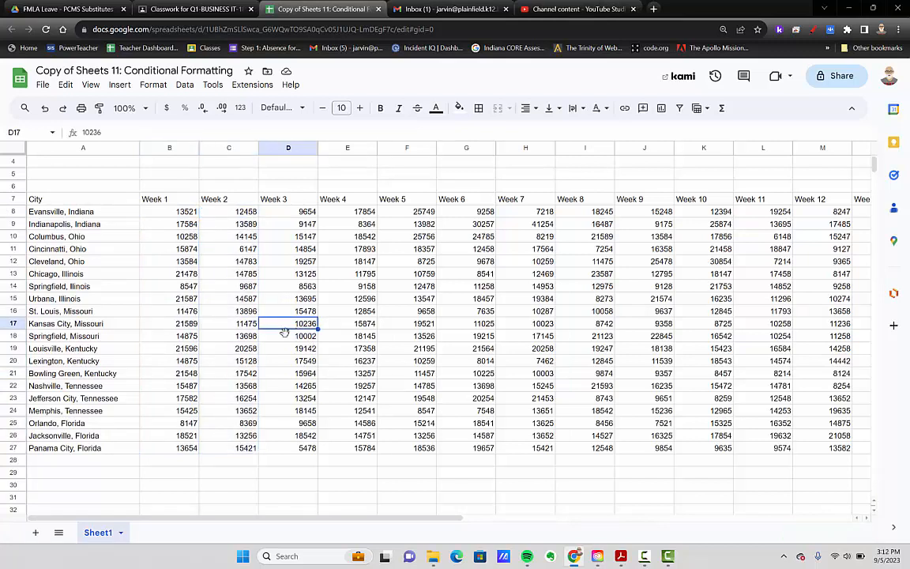
drag(172, 214, 539, 214)
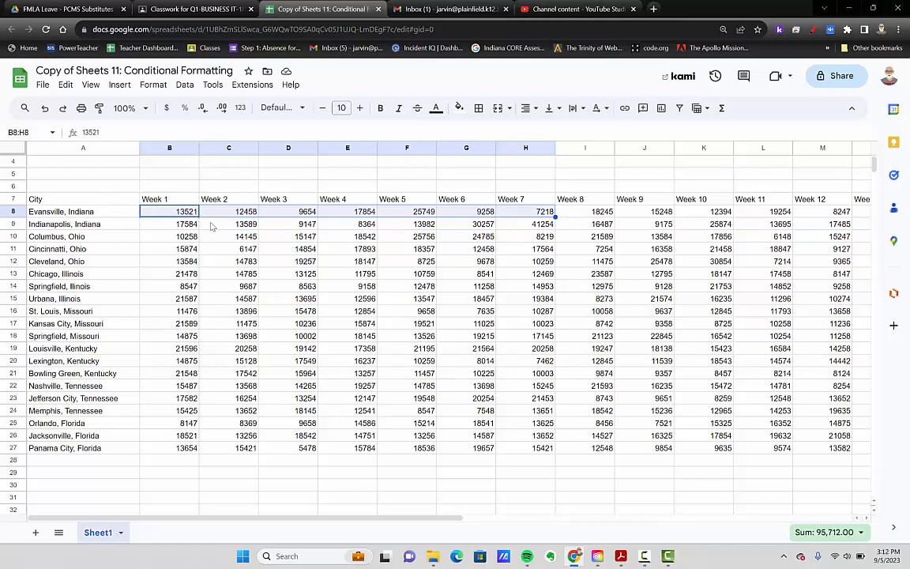
click(227, 323)
click(236, 214)
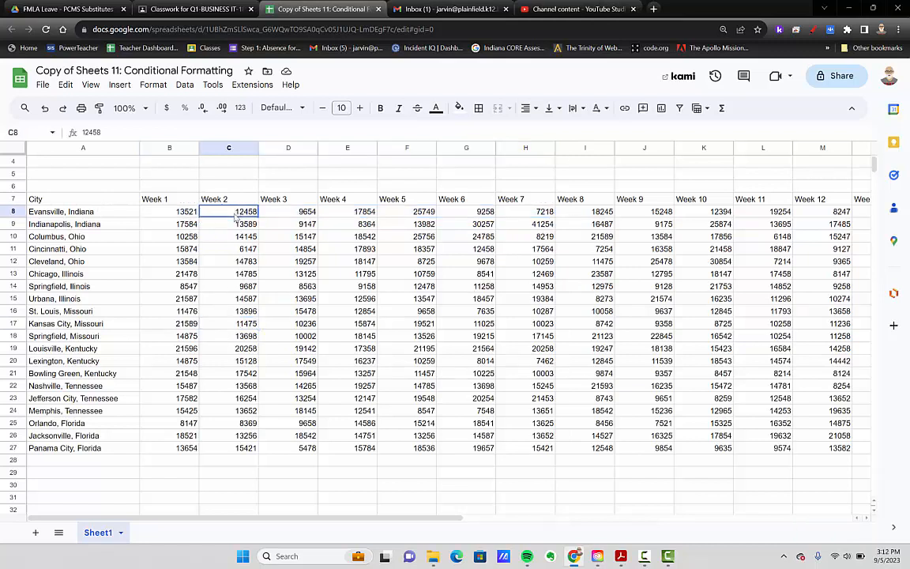
drag(235, 216, 227, 453)
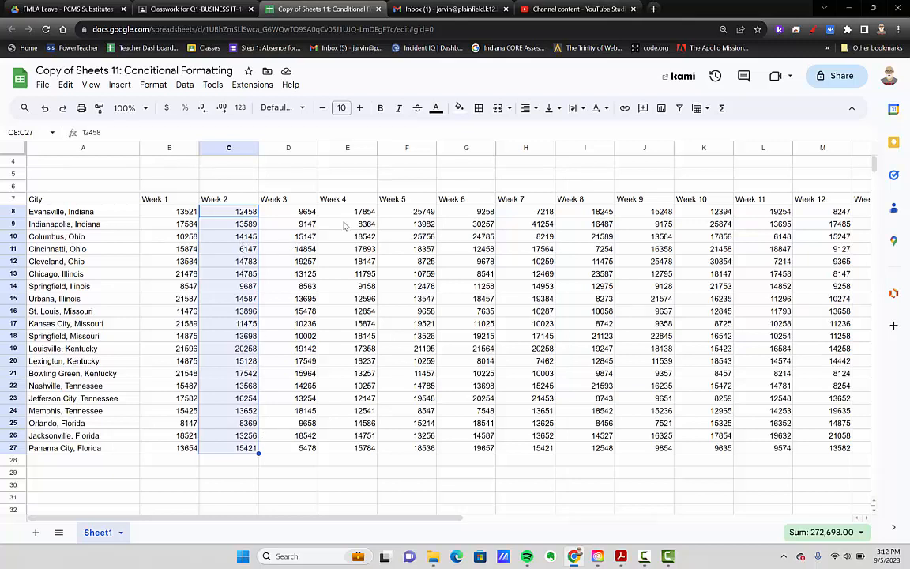
drag(359, 212, 327, 450)
click(320, 375)
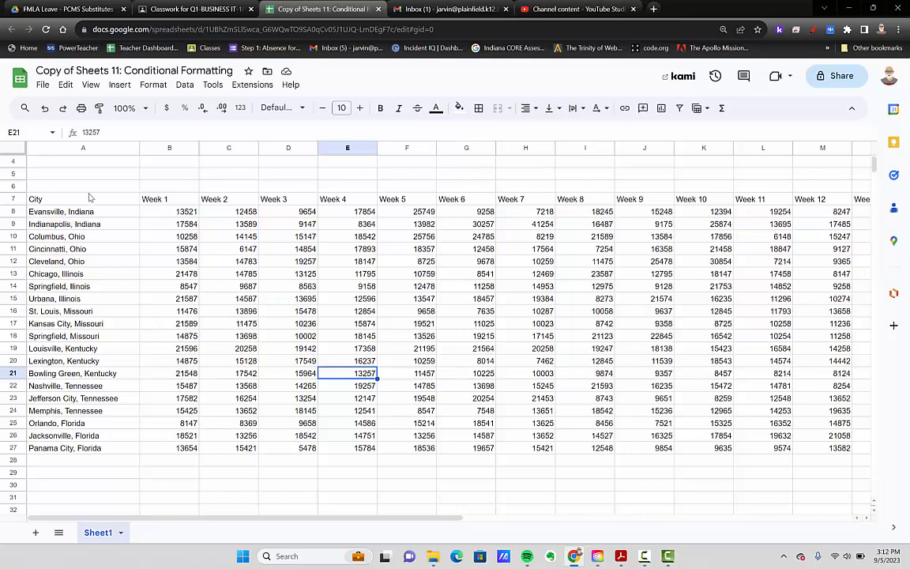
Center the header row A7:N7 and set its font to Coda.
drag(98, 206, 548, 203)
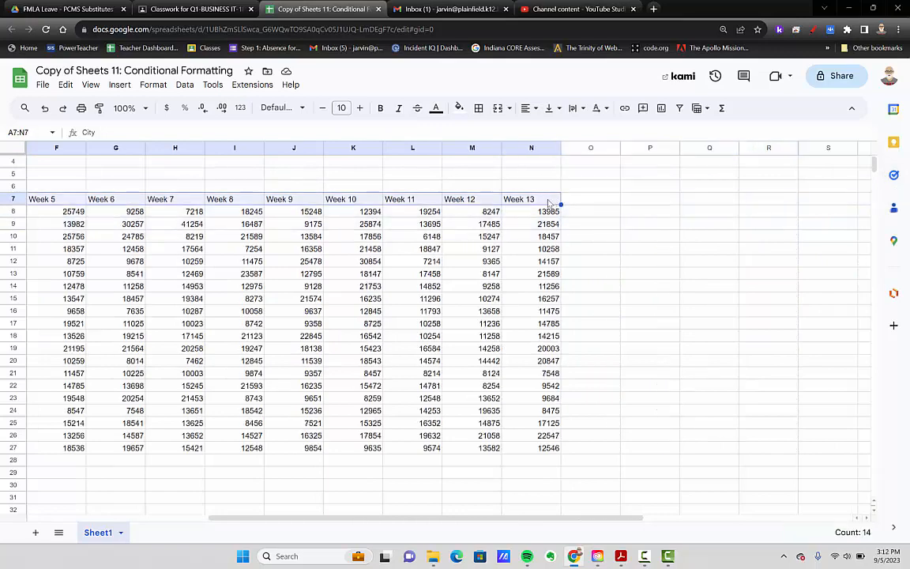
drag(237, 518, 88, 530)
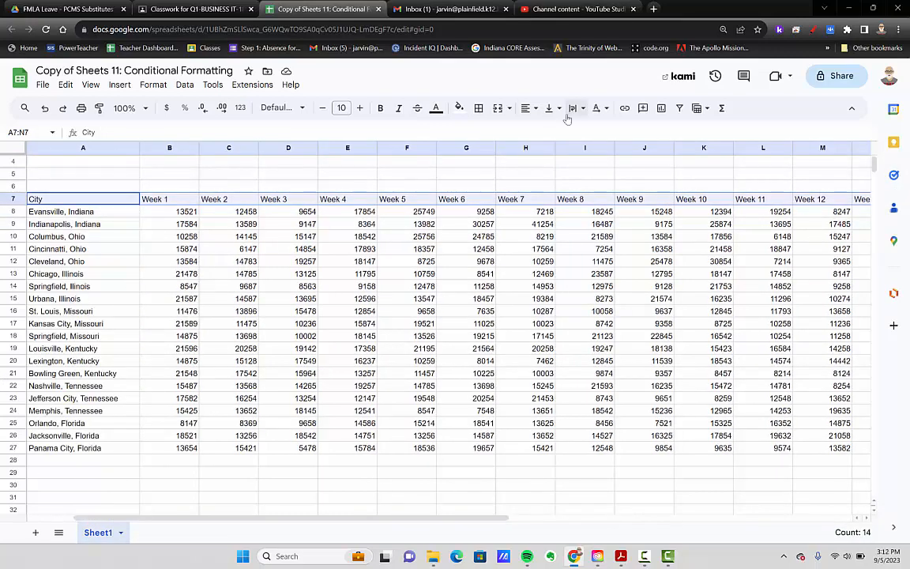
click(528, 107)
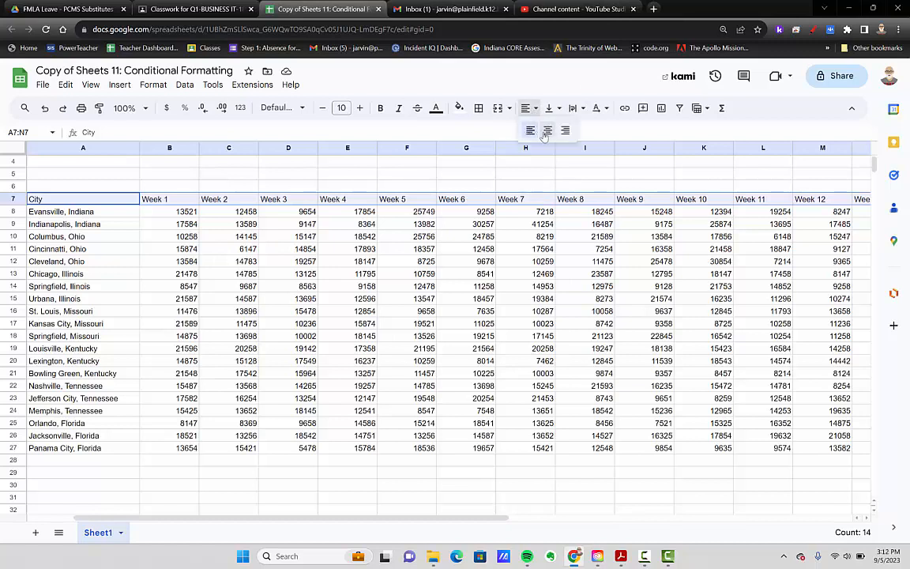
click(548, 130)
click(291, 110)
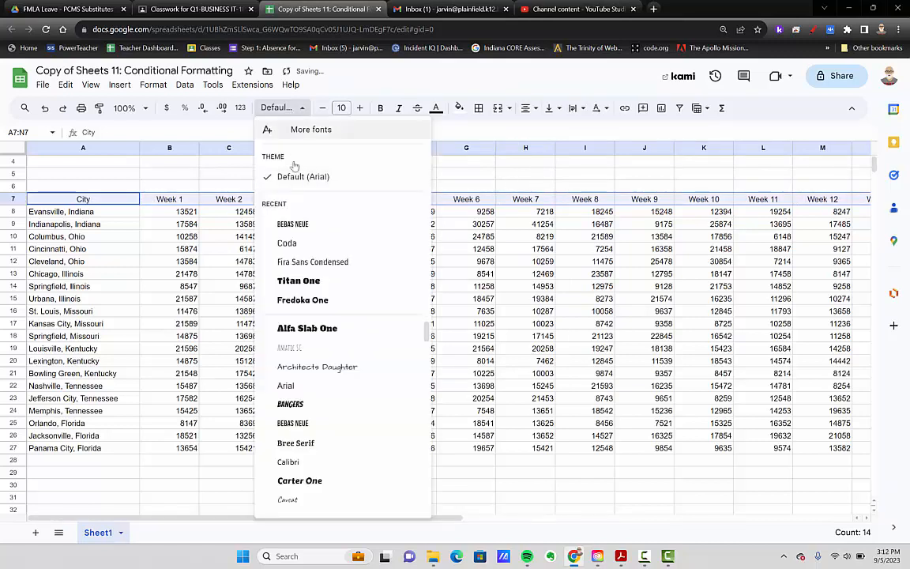
click(283, 241)
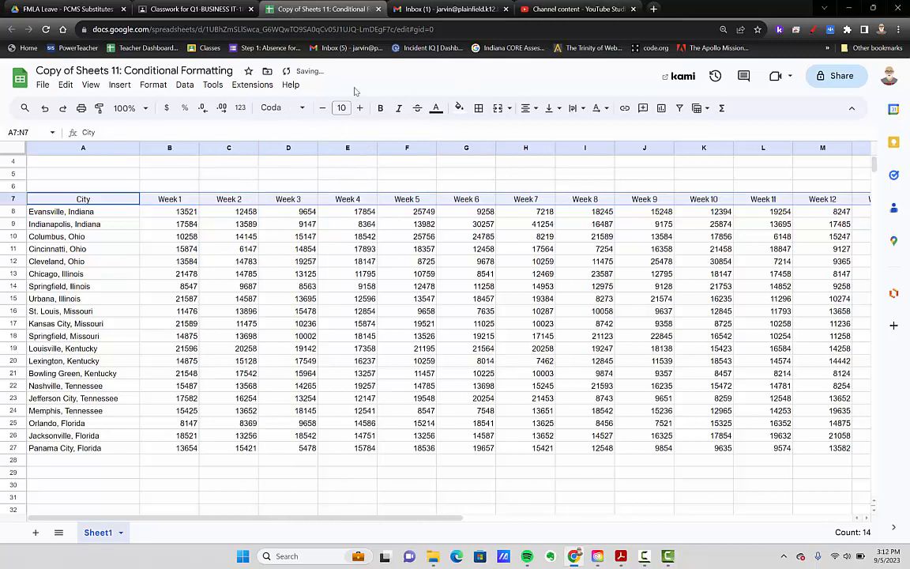
Make the header row A7:N7 bold without italics and give it a light gray fill.
click(393, 112)
click(379, 110)
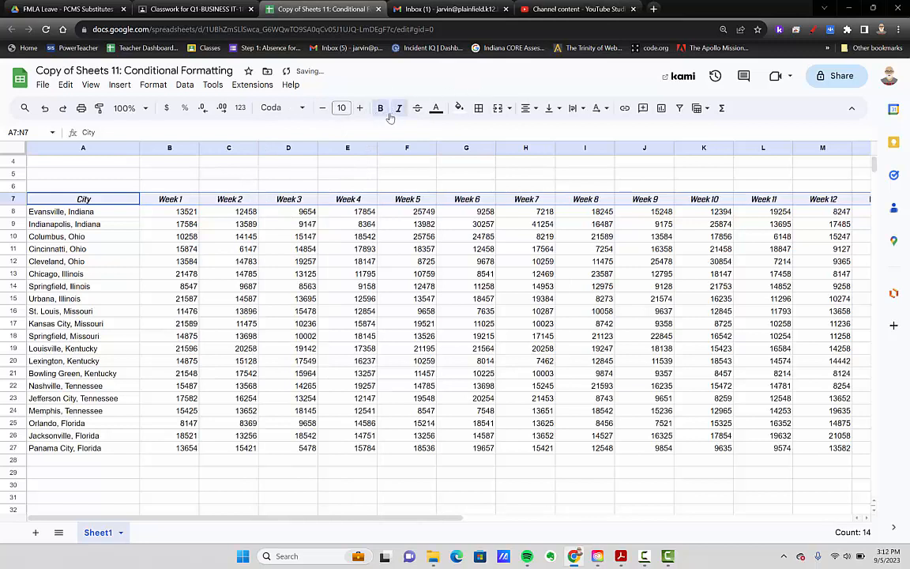
click(398, 109)
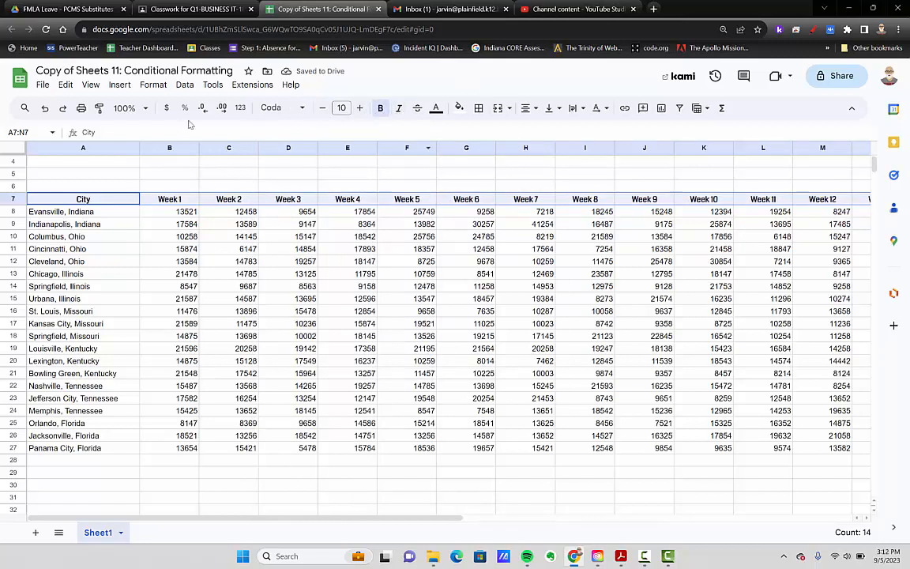
click(458, 107)
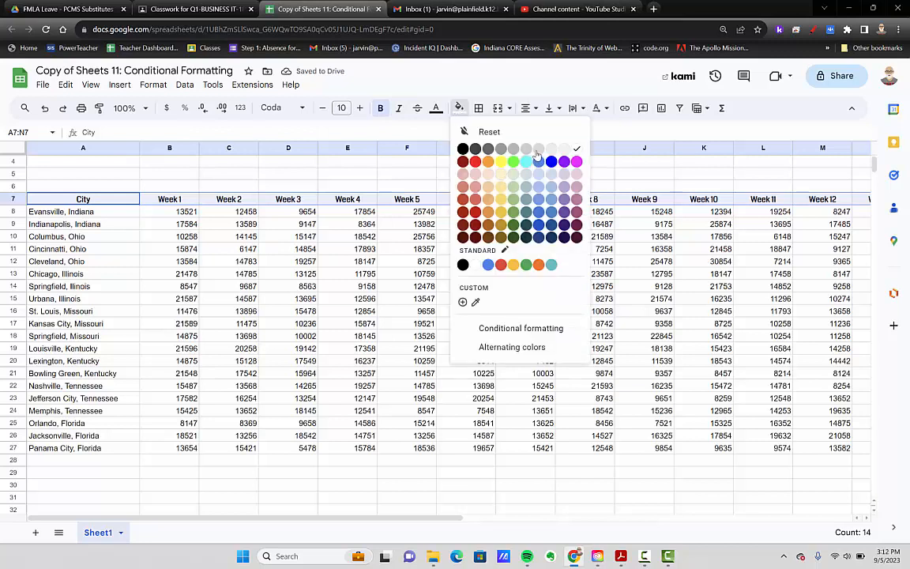
click(482, 135)
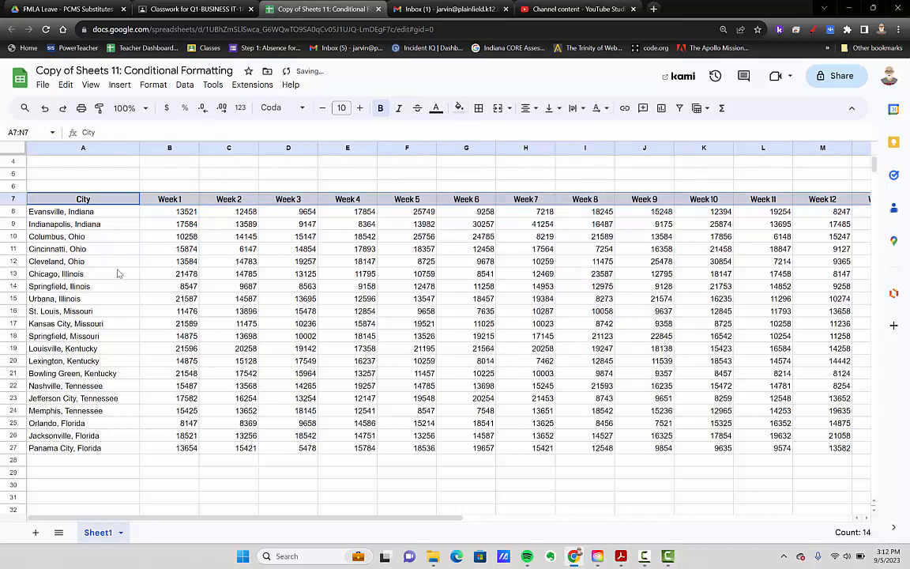
Set the city names in A8:A27 to the Coda font and align them to the right.
drag(105, 210, 108, 448)
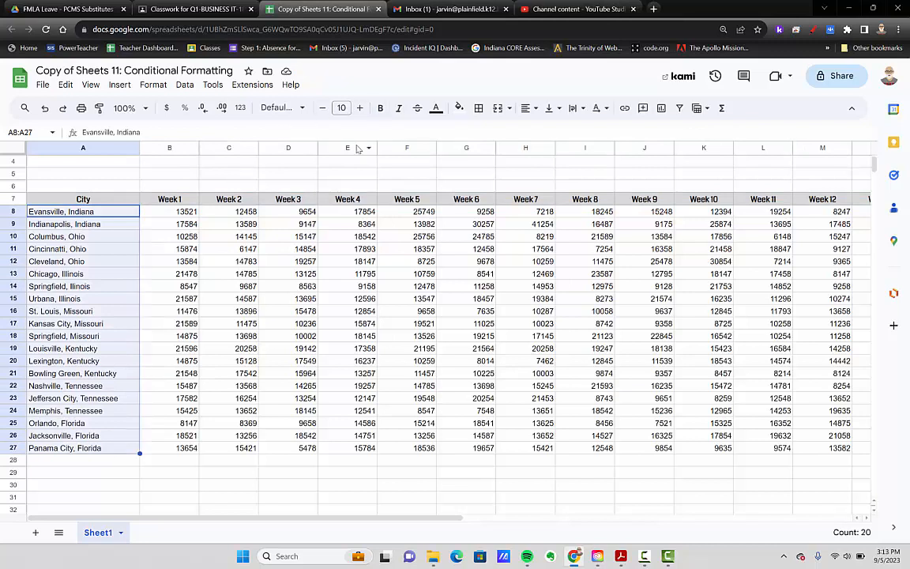
click(293, 106)
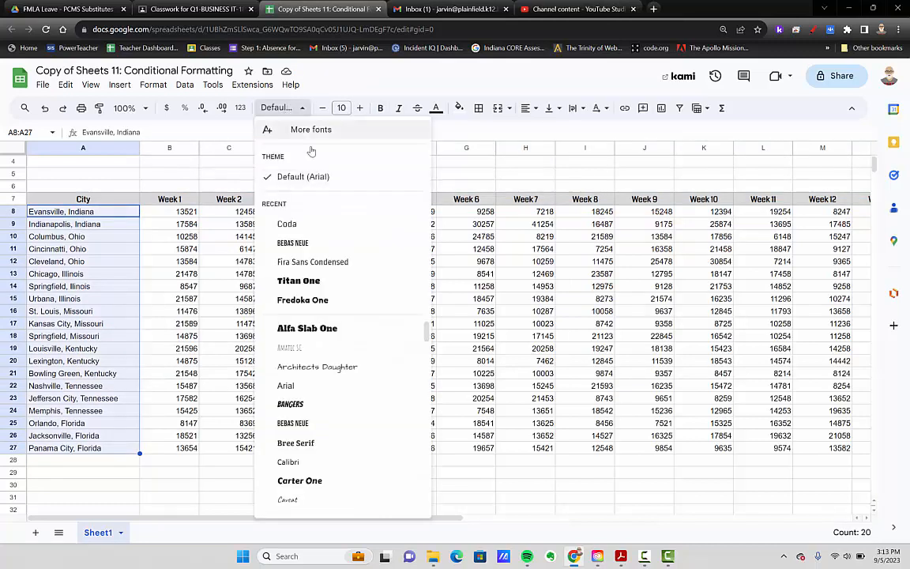
click(286, 223)
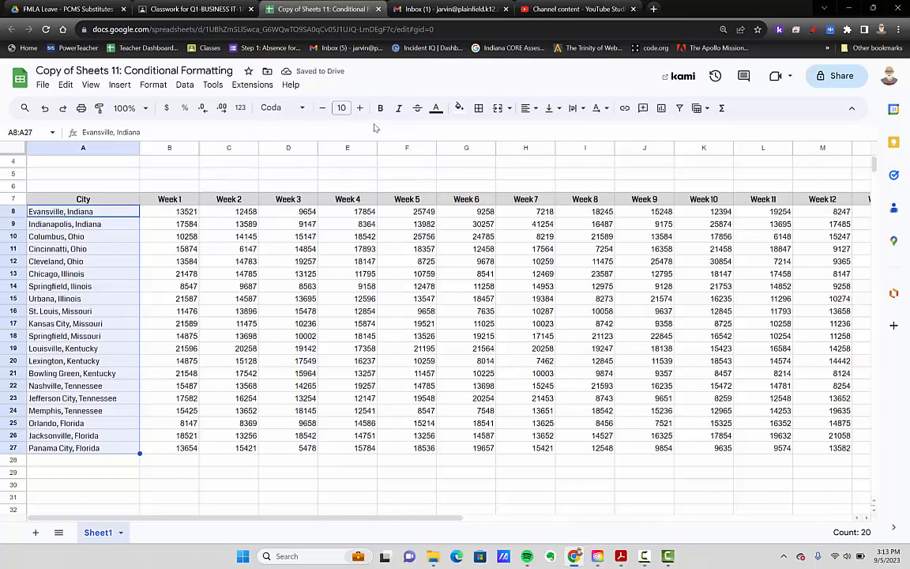
click(527, 107)
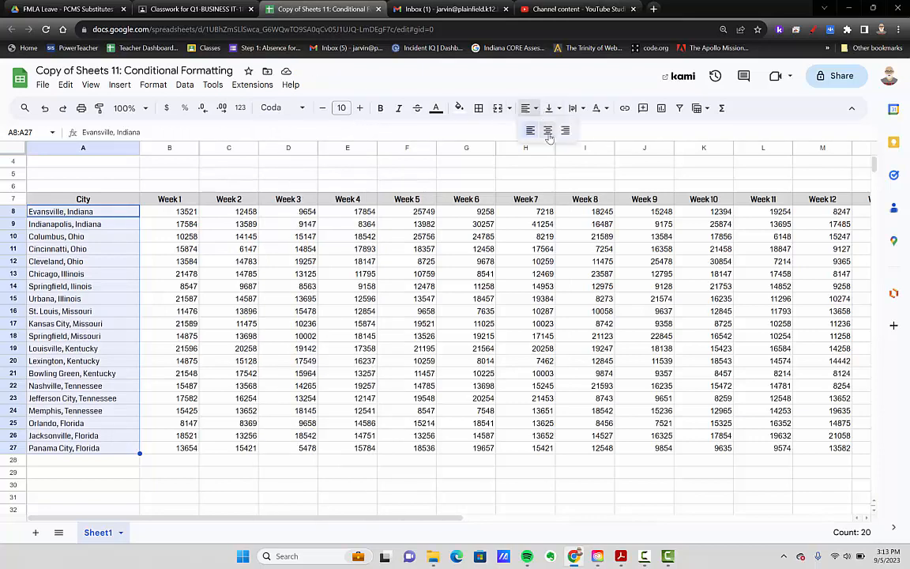
click(566, 131)
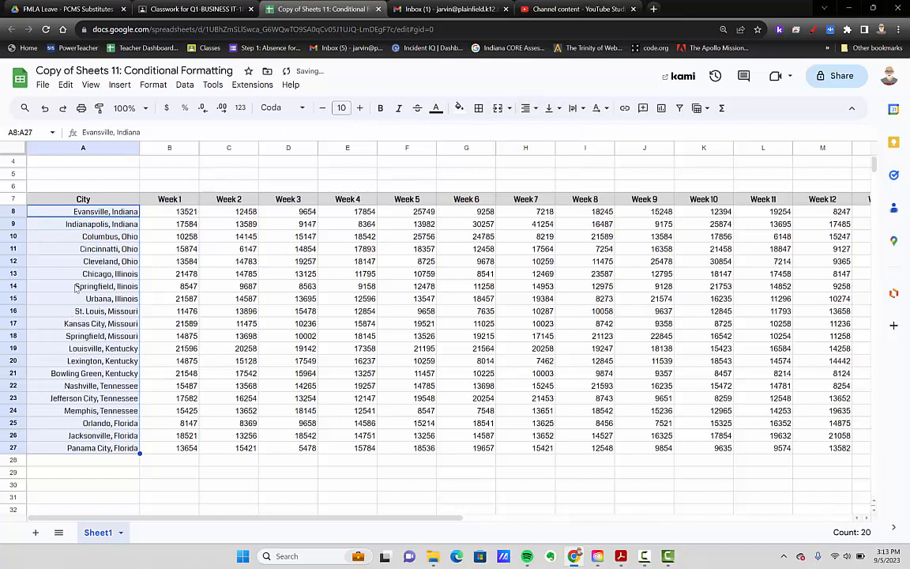
Fill the city name cells A8:A27 with the same light gray as the header row, and deselect them.
click(459, 108)
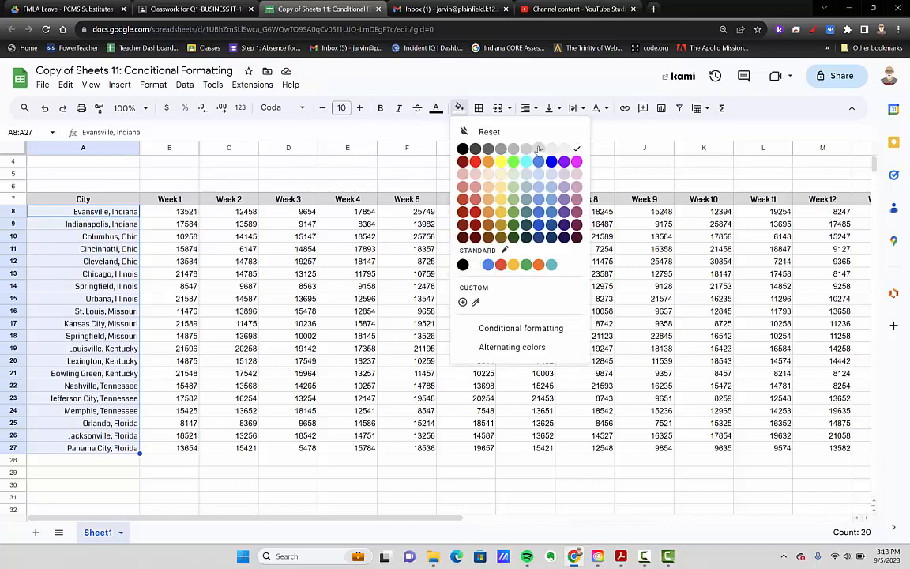
click(538, 148)
click(162, 286)
click(169, 273)
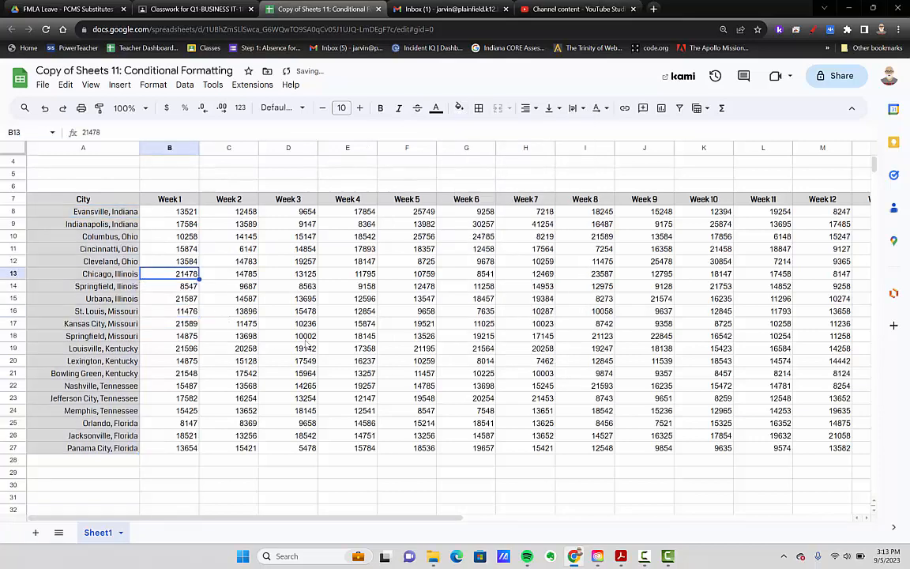
click(329, 349)
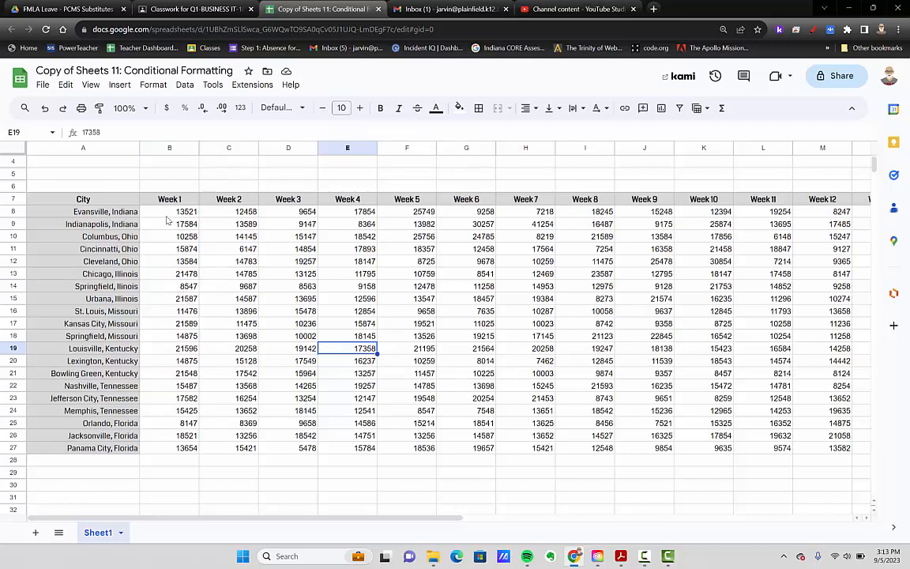
drag(170, 212, 600, 410)
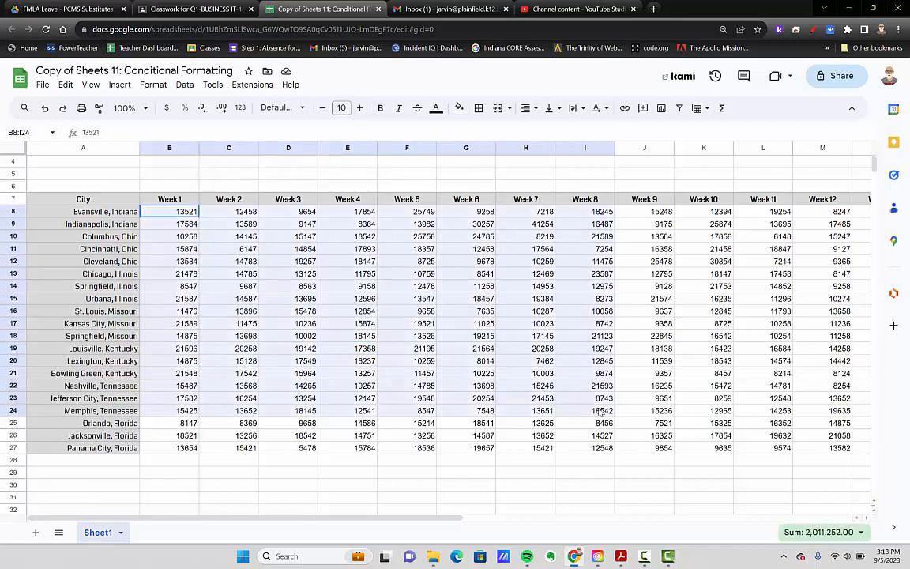
click(351, 377)
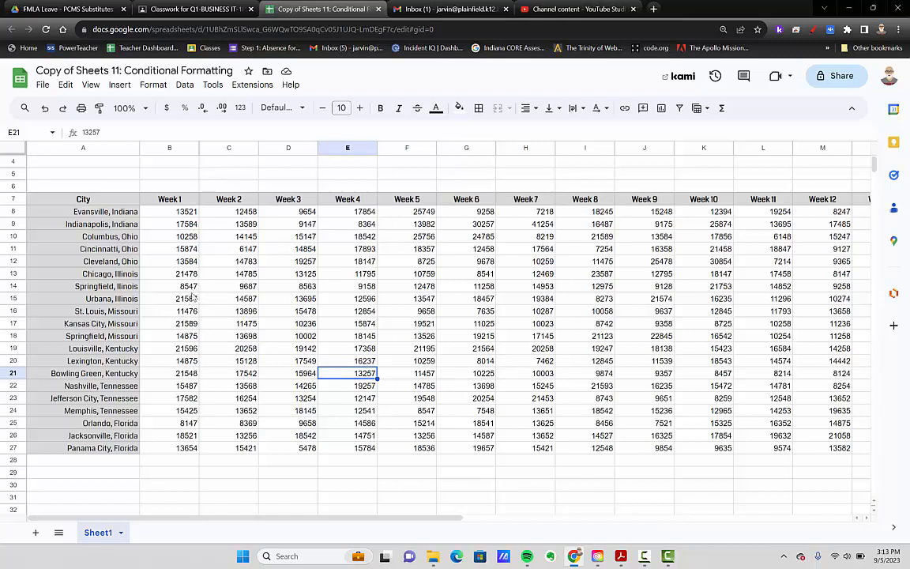
click(181, 212)
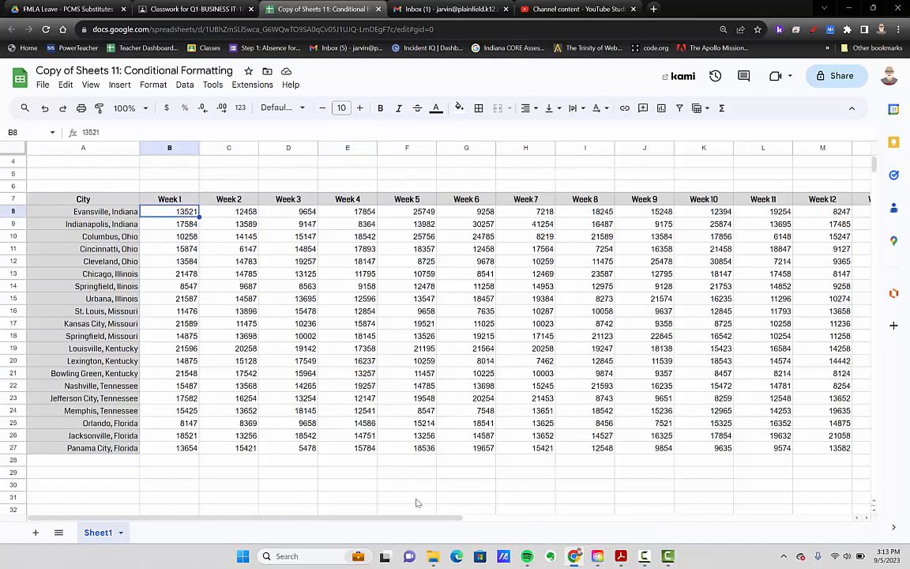
click(232, 375)
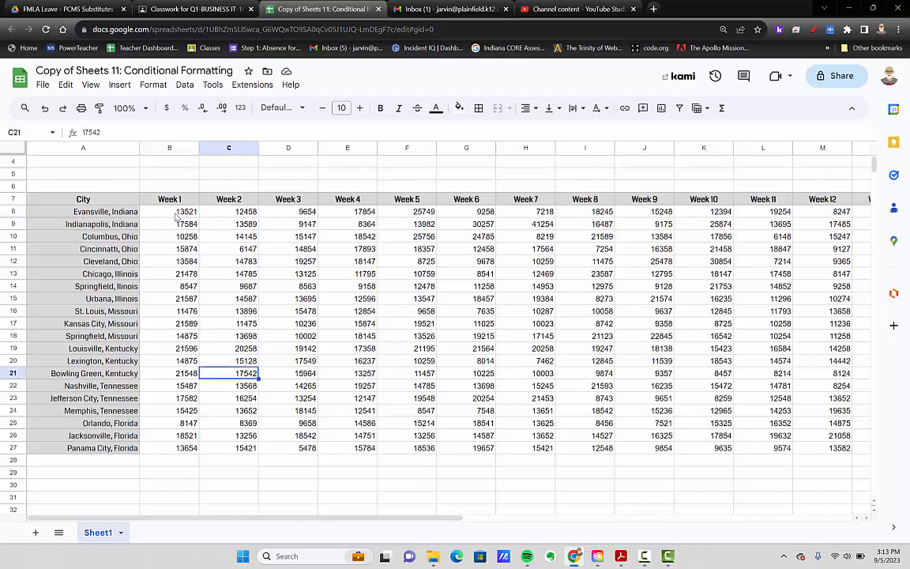
Format all the weekly dollar amounts in B8:N27 as currency, and deselect them.
drag(176, 214, 662, 455)
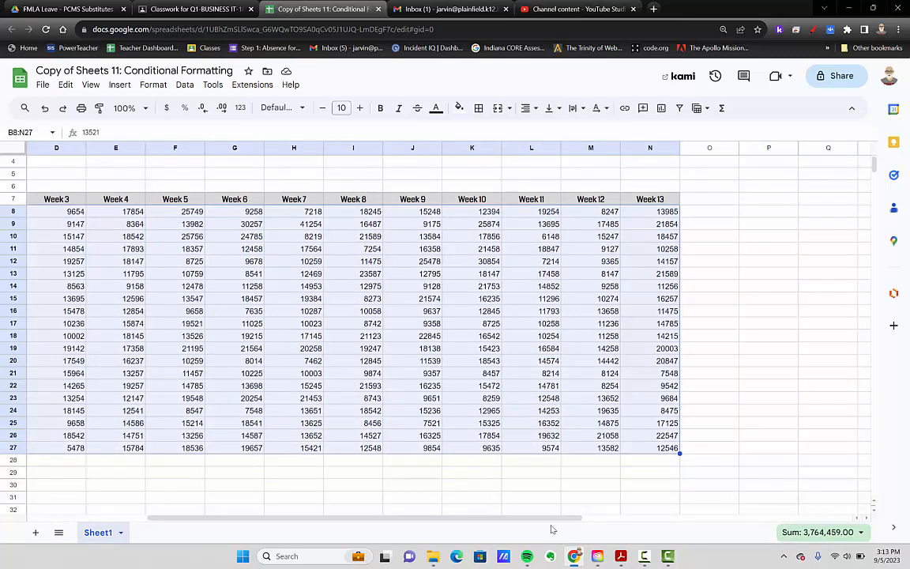
drag(550, 518, 430, 519)
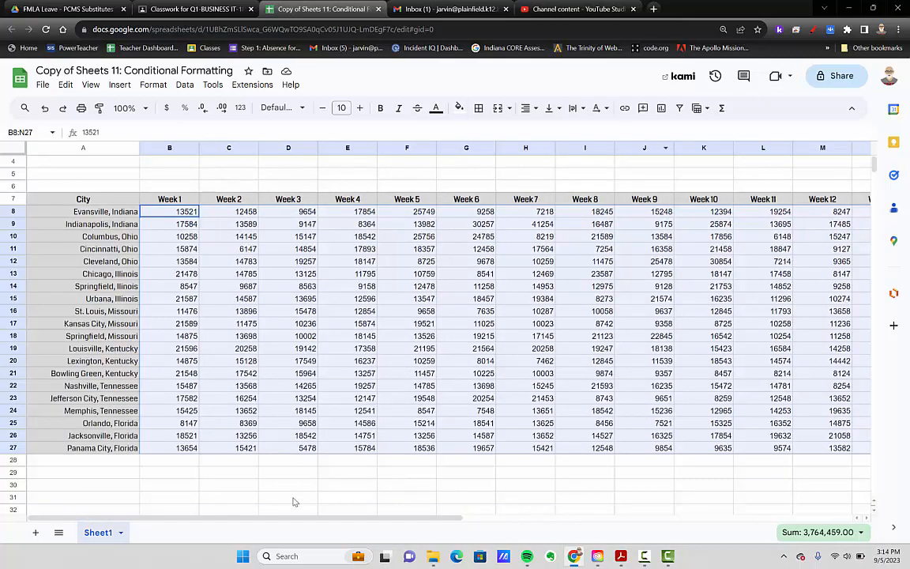
drag(291, 514, 380, 515)
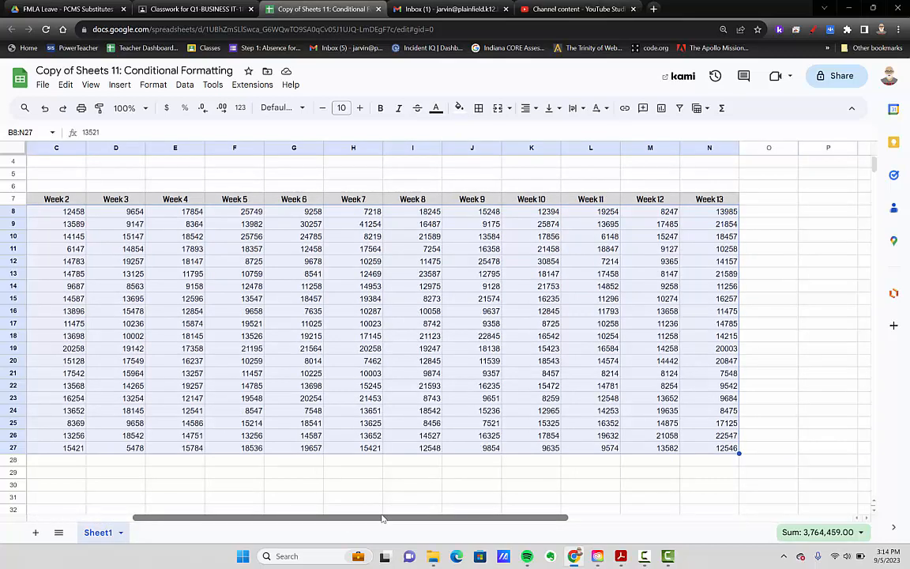
drag(380, 519, 339, 538)
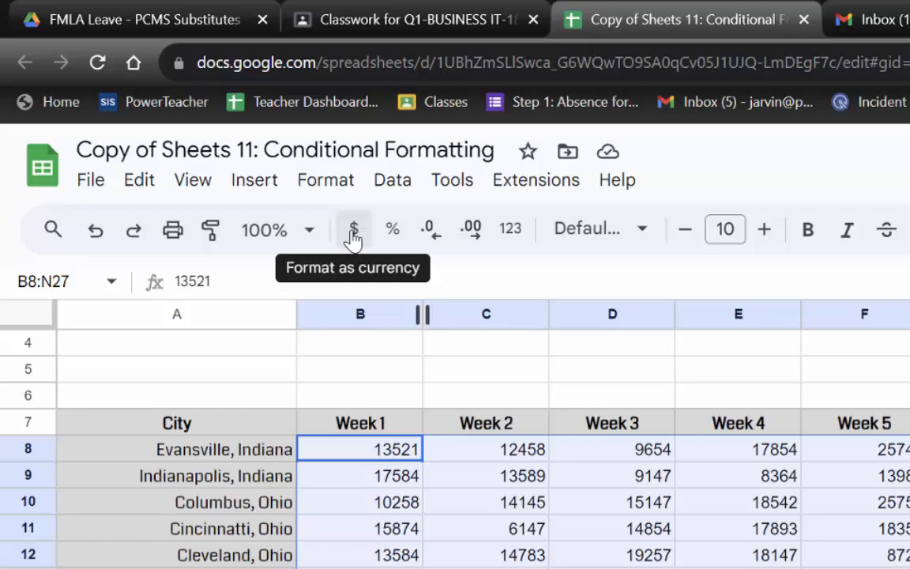
click(353, 233)
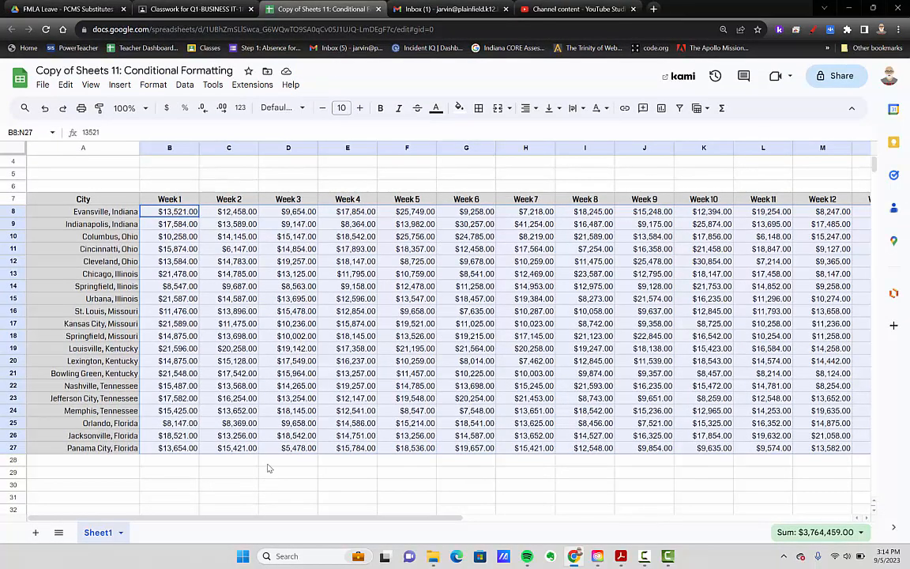
click(294, 422)
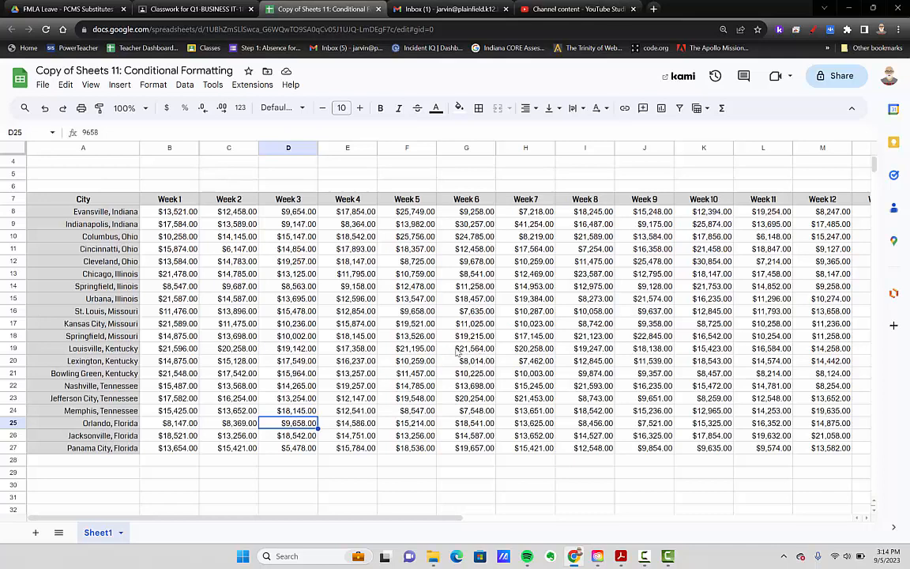
Select all the dollar amounts from Week 1 through Week 13 in B8:N27.
click(152, 215)
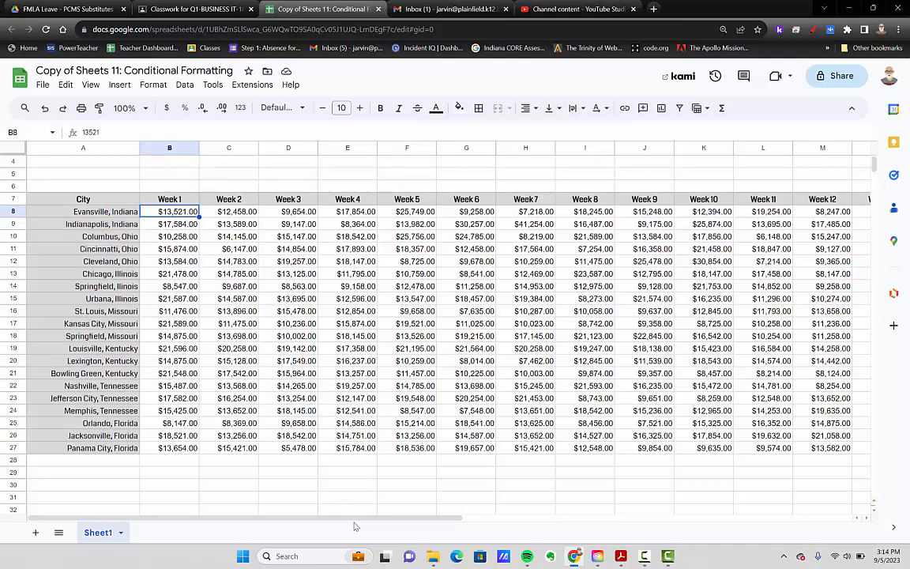
drag(355, 521, 512, 519)
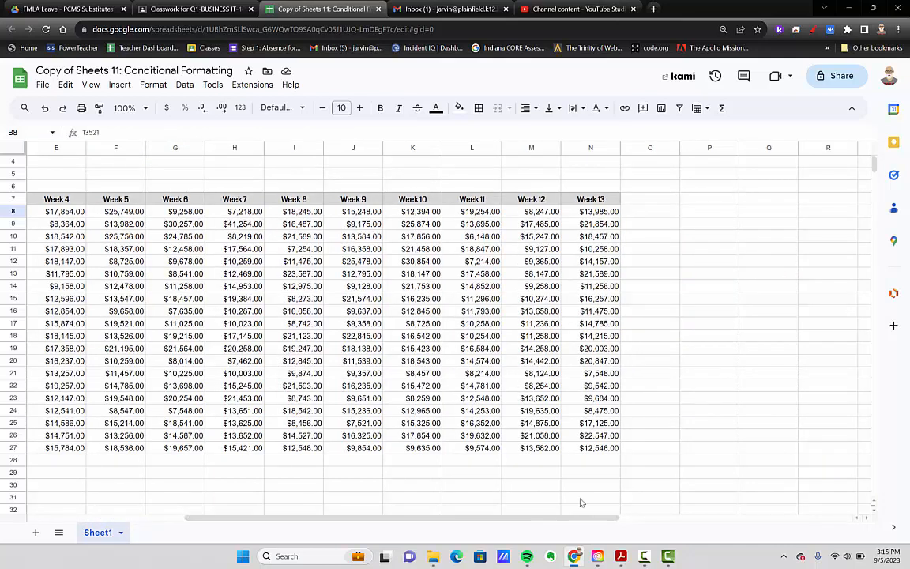
click(605, 450)
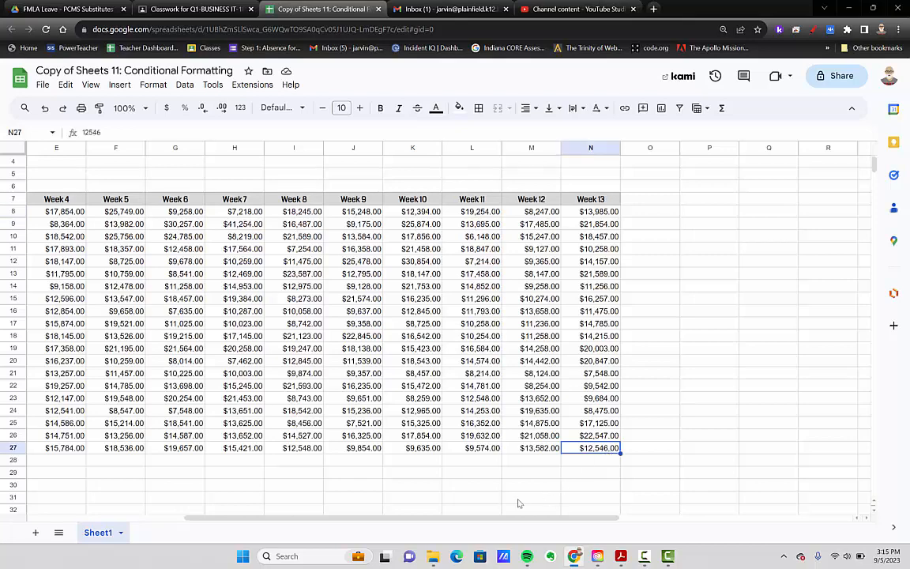
drag(437, 525, 284, 523)
drag(169, 212, 543, 427)
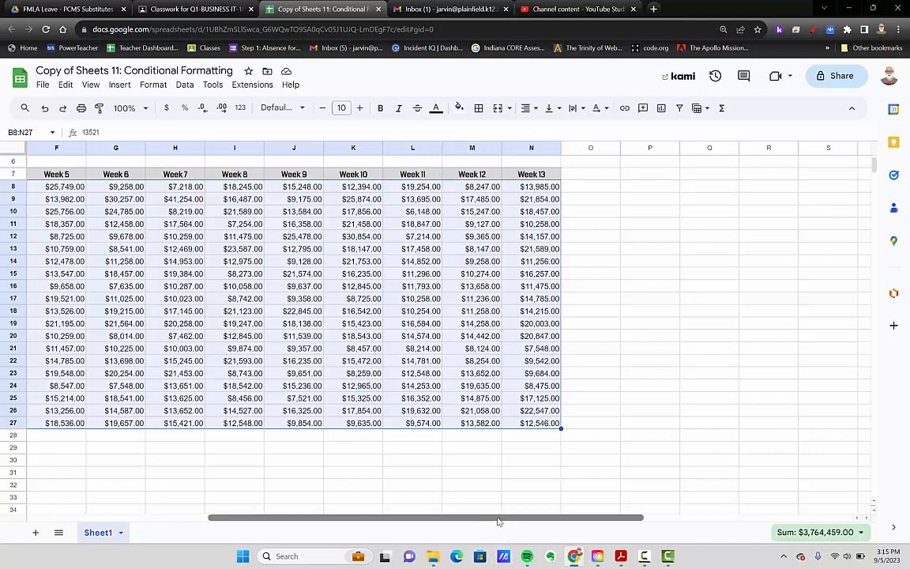
scroll(498, 523, left, 5)
scroll(496, 534, right, 3)
scroll(495, 536, right, 2)
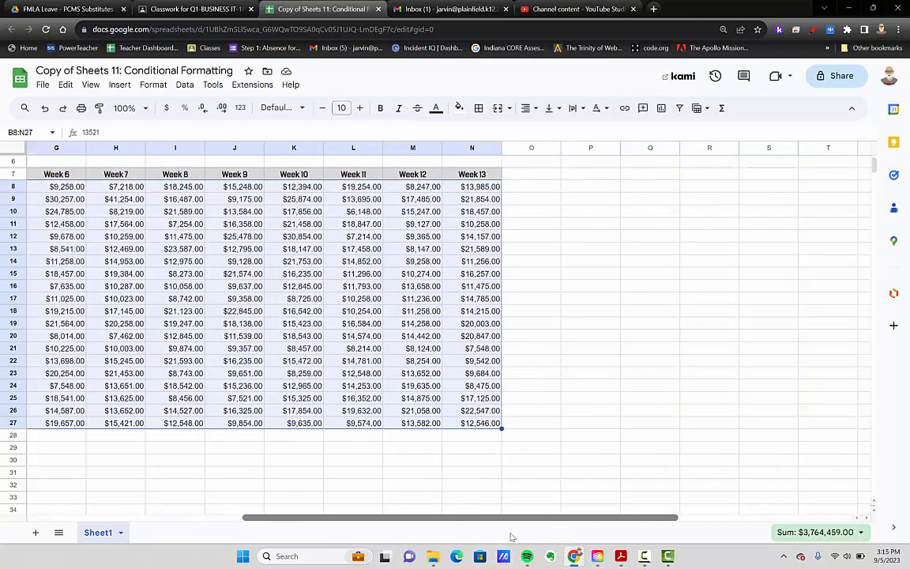
scroll(510, 537, left, 5)
scroll(474, 545, right, 1)
scroll(412, 559, right, 2)
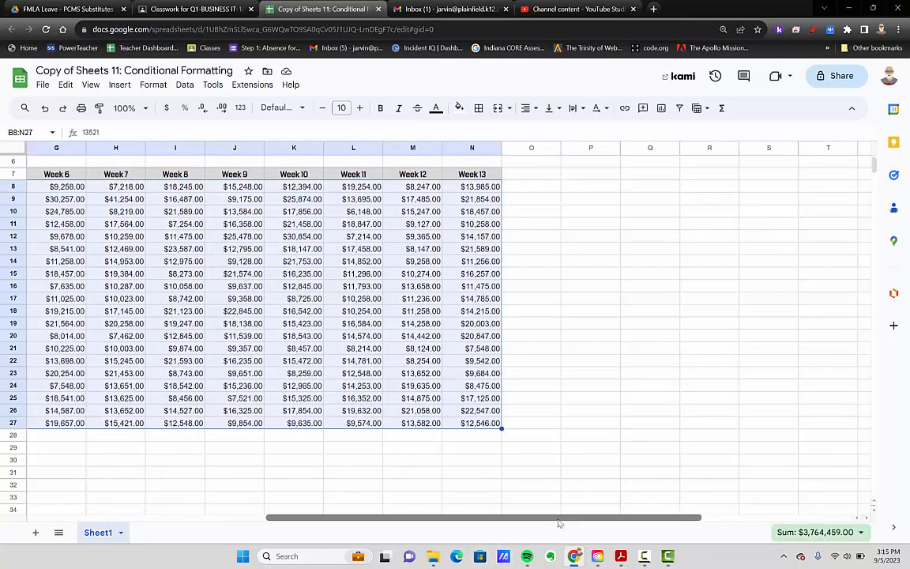
scroll(474, 553, left, 3)
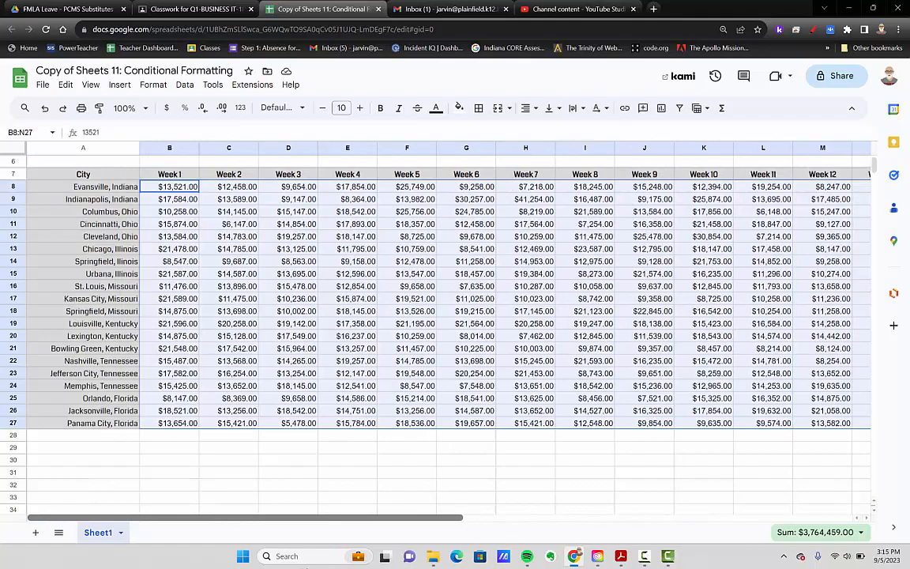
scroll(423, 466, right, 2)
scroll(423, 466, left, 2)
scroll(427, 466, right, 3)
scroll(426, 466, left, 3)
scroll(427, 553, right, 1)
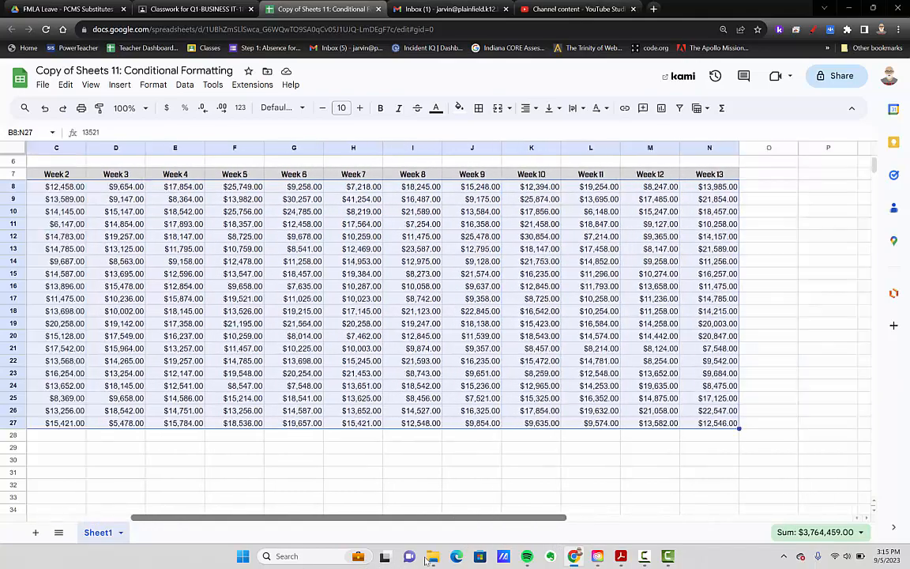
scroll(427, 553, right, 2)
scroll(427, 553, left, 4)
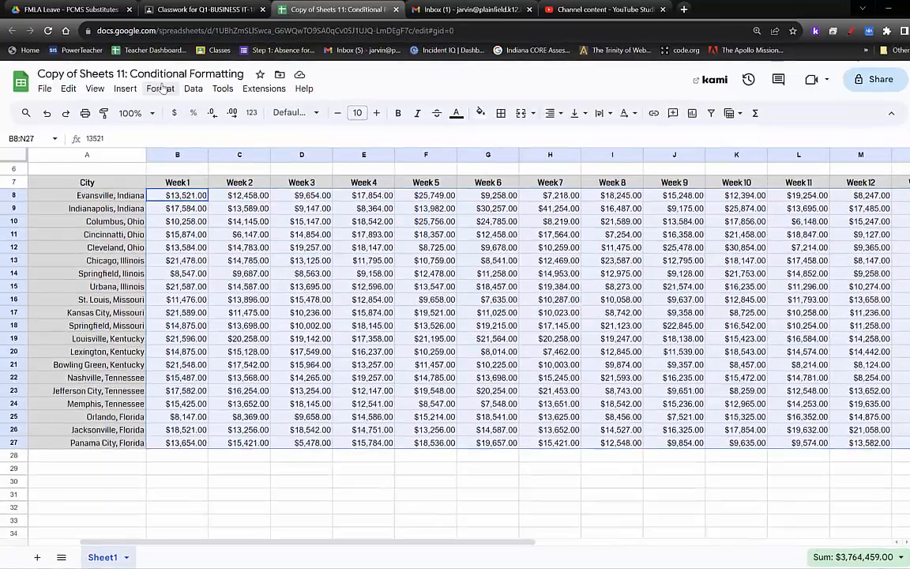
Start a conditional formatting rule for the selected amounts and check that it applies to the range B8:N27.
click(153, 85)
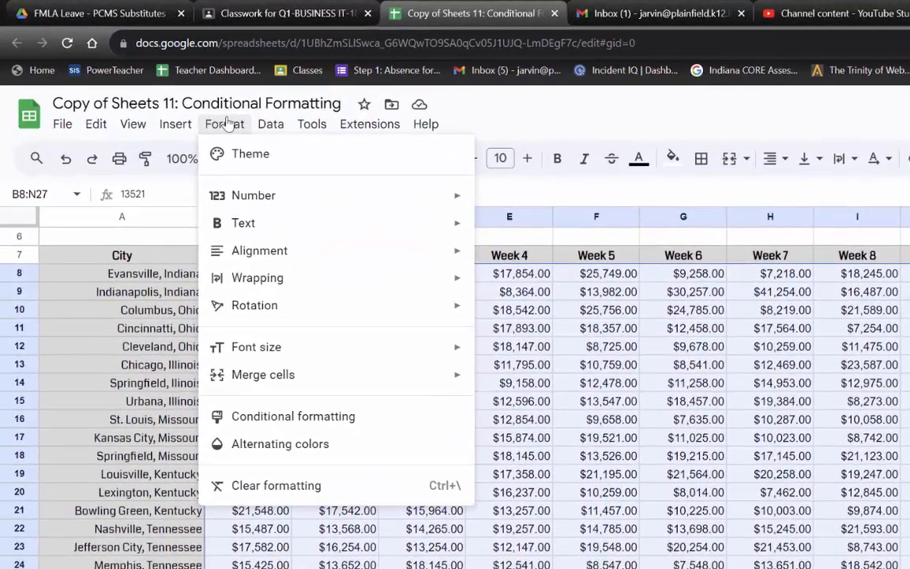
click(259, 419)
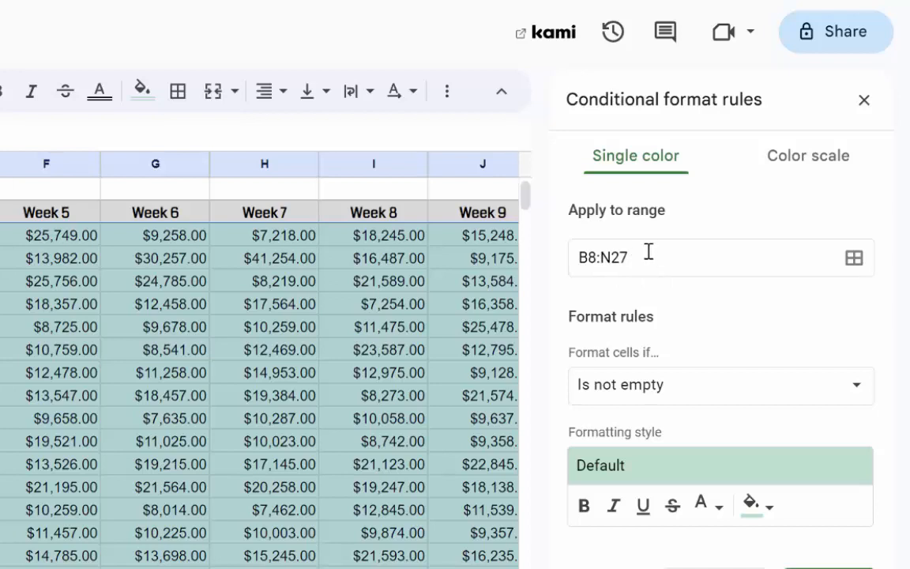
click(628, 258)
drag(628, 257, 529, 237)
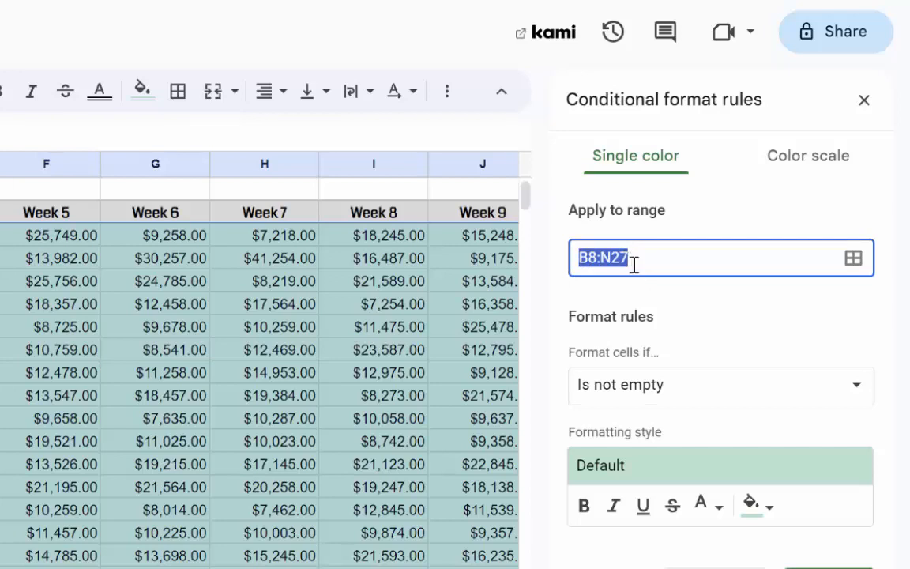
click(598, 265)
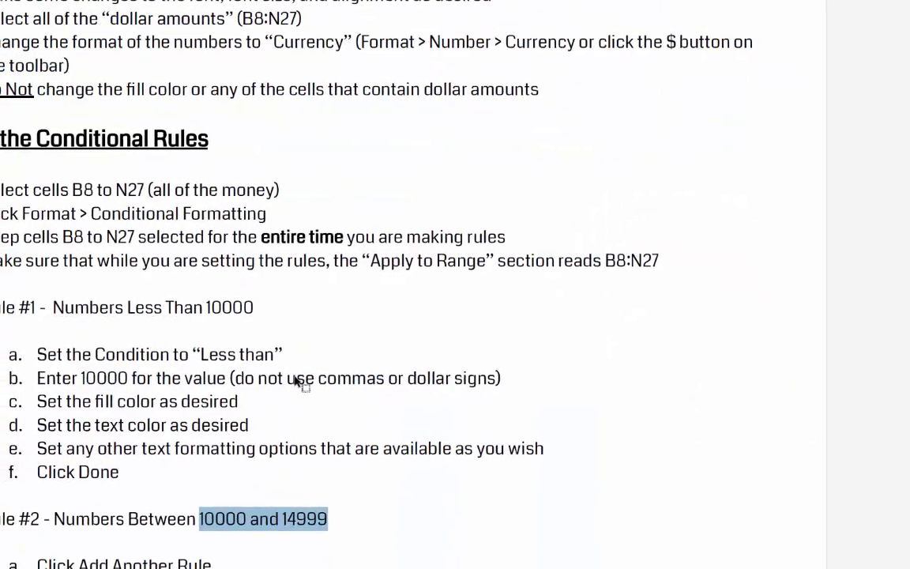
Highlight "Numbers Less Than 10000" in the Rule #1 instructions, and set the rule's condition to Less than 10000.
drag(88, 274, 281, 273)
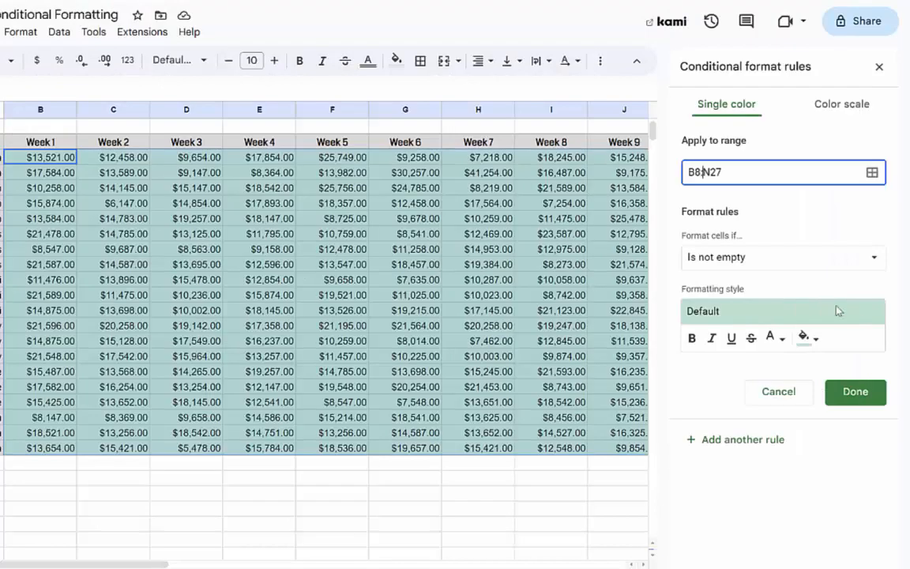
click(727, 260)
scroll(751, 384, down, 3)
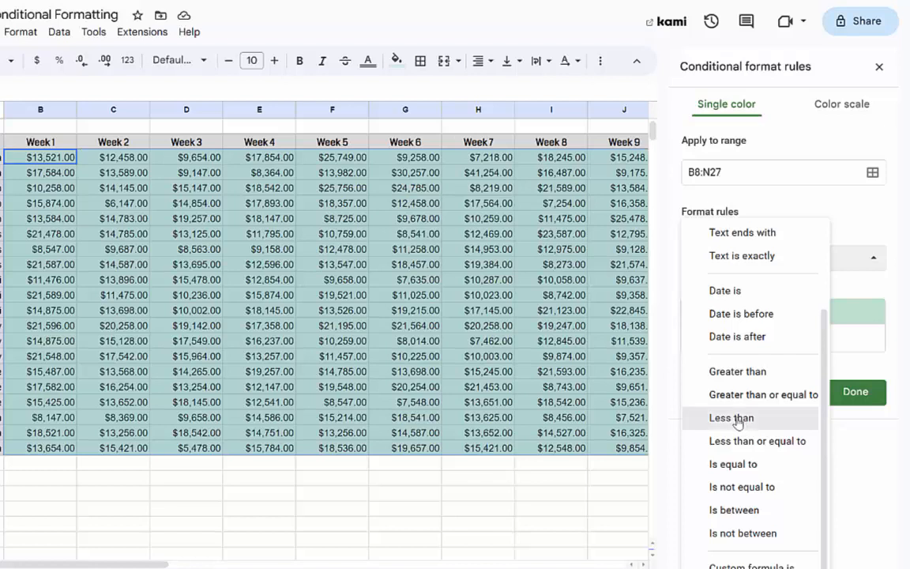
click(740, 419)
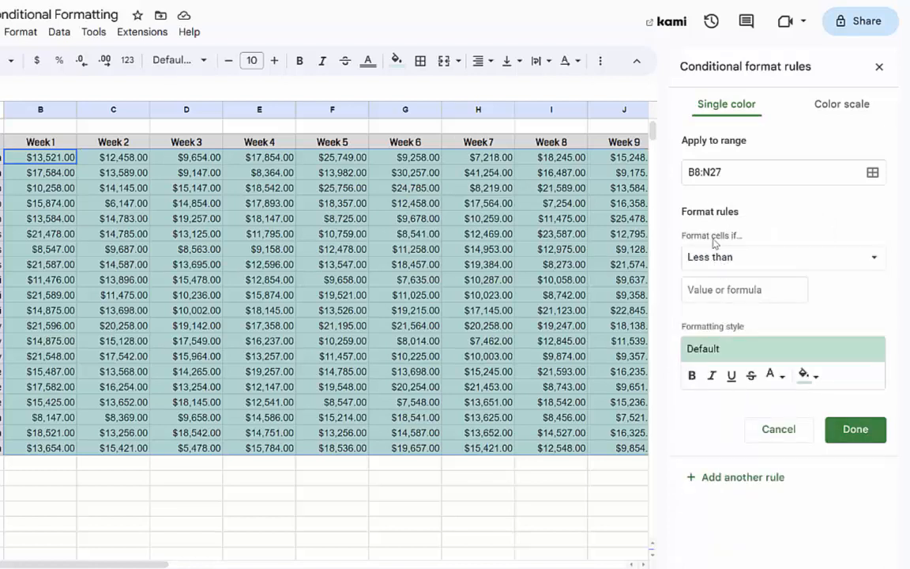
click(720, 290)
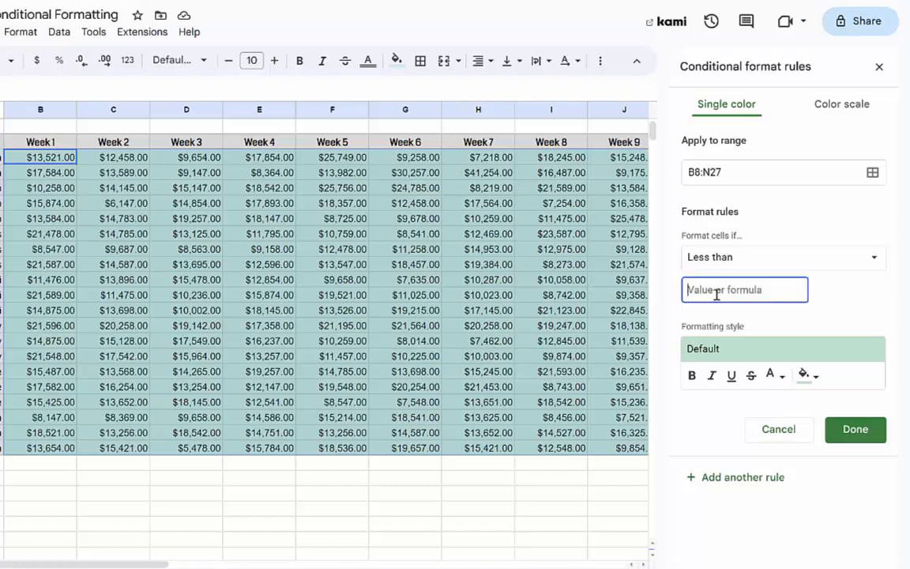
text(10000)
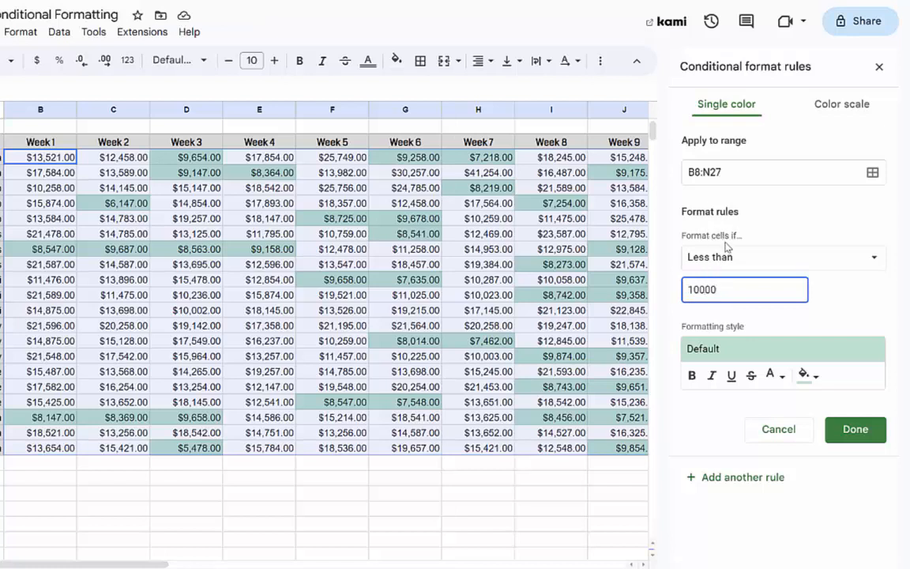
Give the less-than-10000 rule a light red fill without bold or underlined text, and save the rule.
click(815, 377)
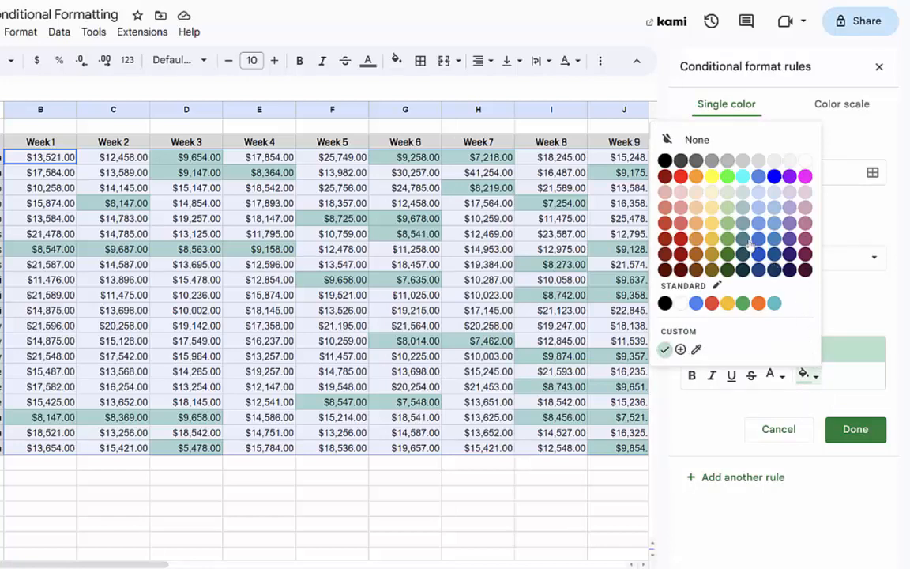
click(680, 226)
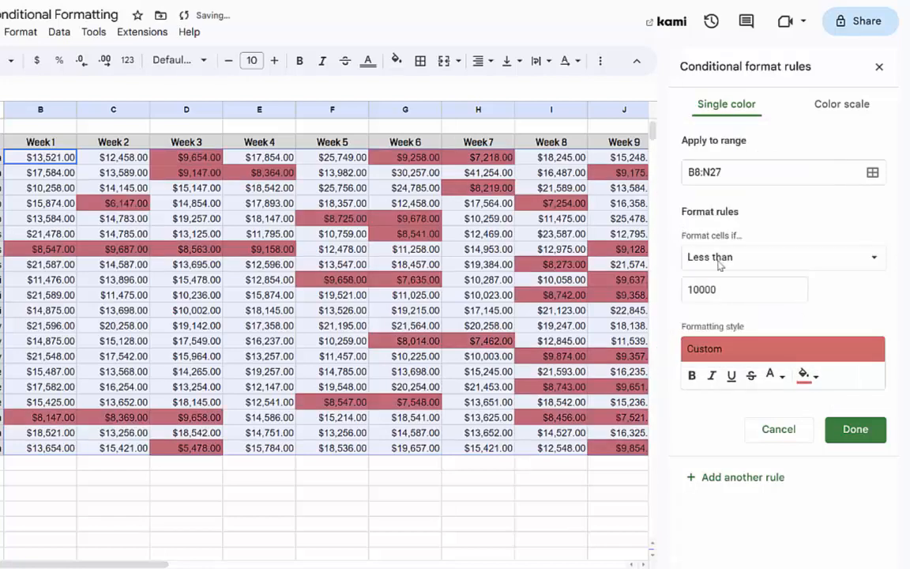
click(692, 376)
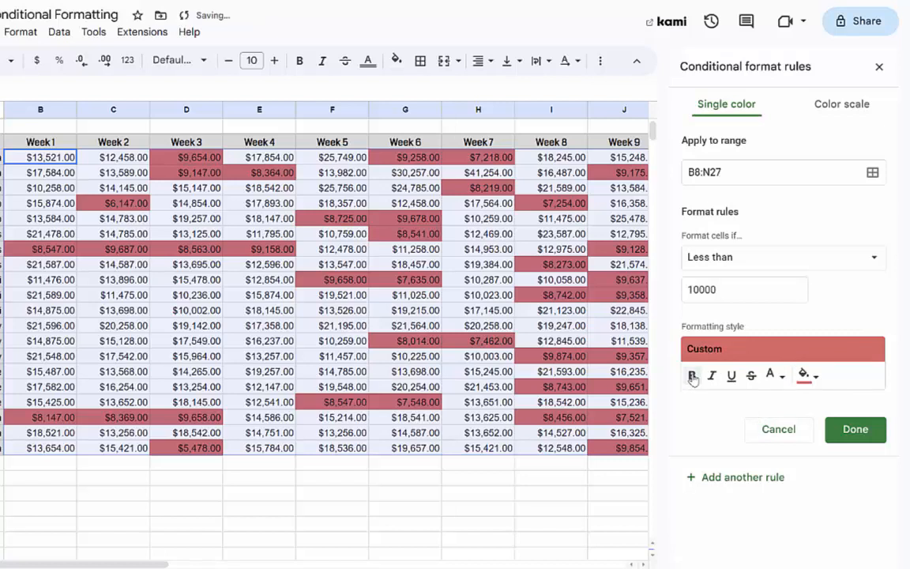
click(732, 378)
click(732, 377)
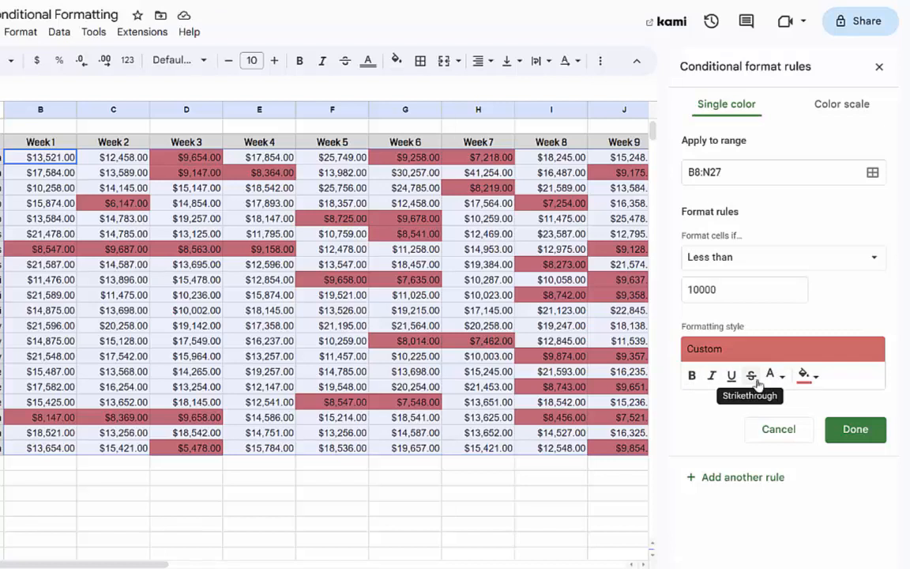
click(854, 430)
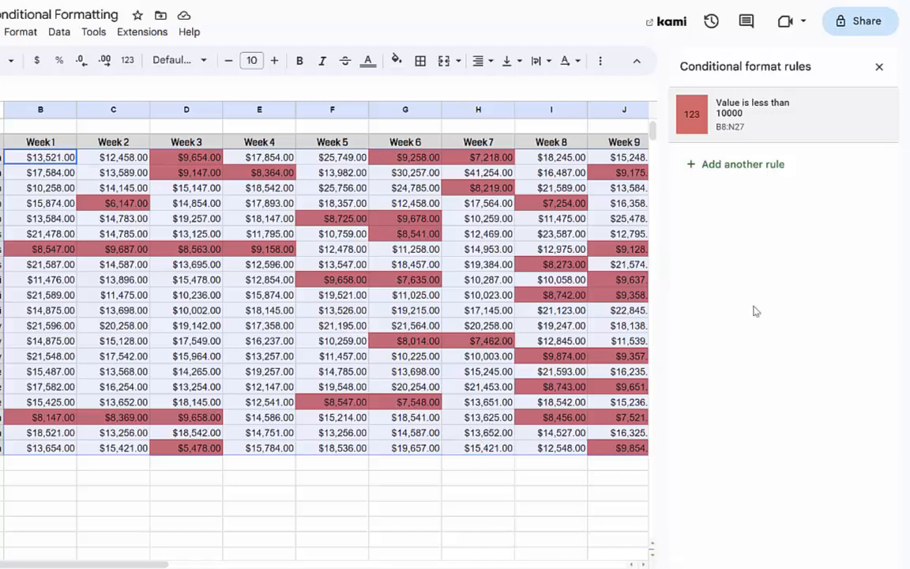
Start a second conditional formatting rule and highlight "Numbers Between" in the Rule #2 instructions.
click(749, 165)
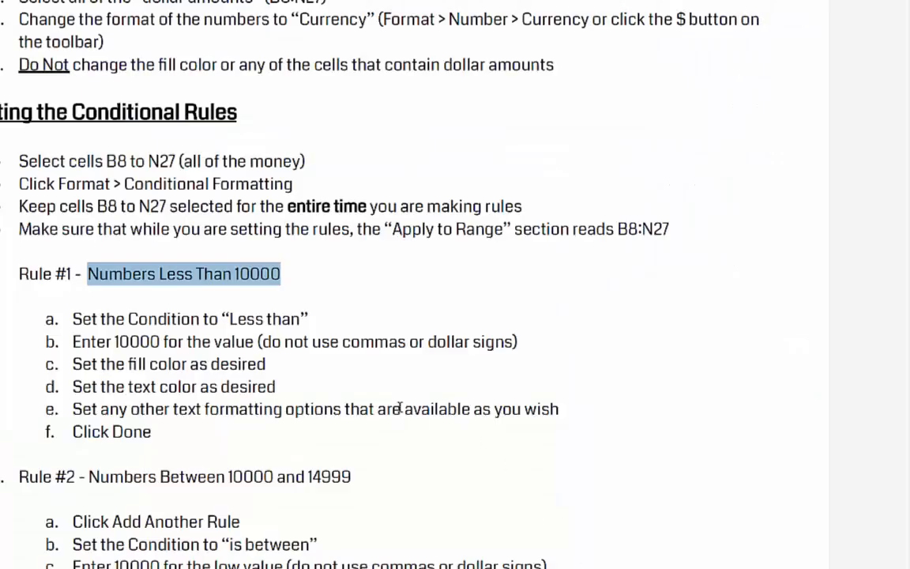
scroll(214, 397, down, 3)
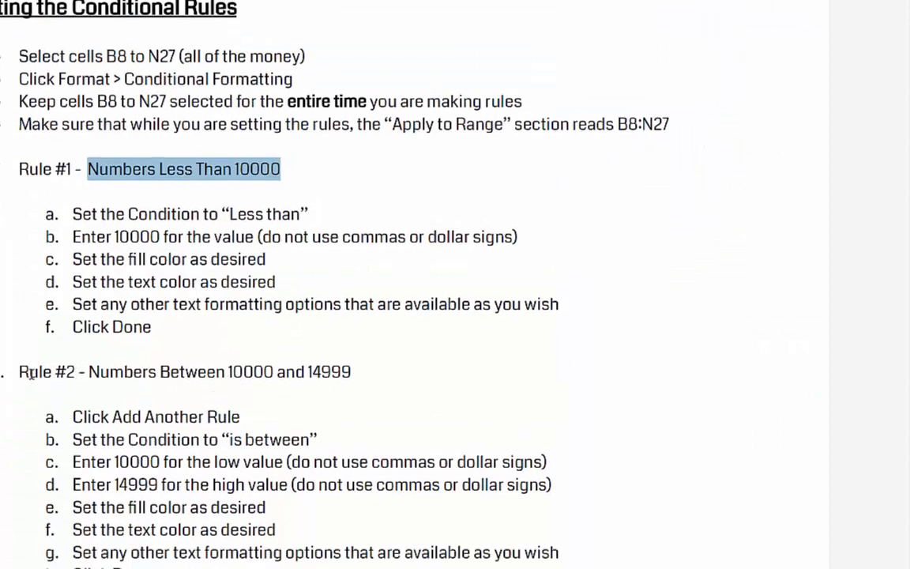
drag(88, 371, 217, 387)
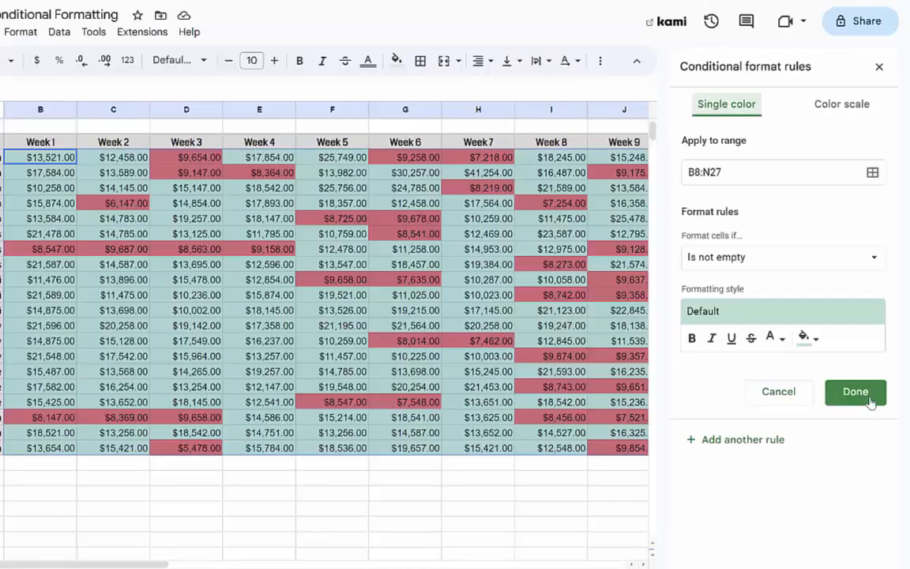
Set the second rule's condition to Is between, with 10000 as the low value and 14999 as the high value.
click(723, 259)
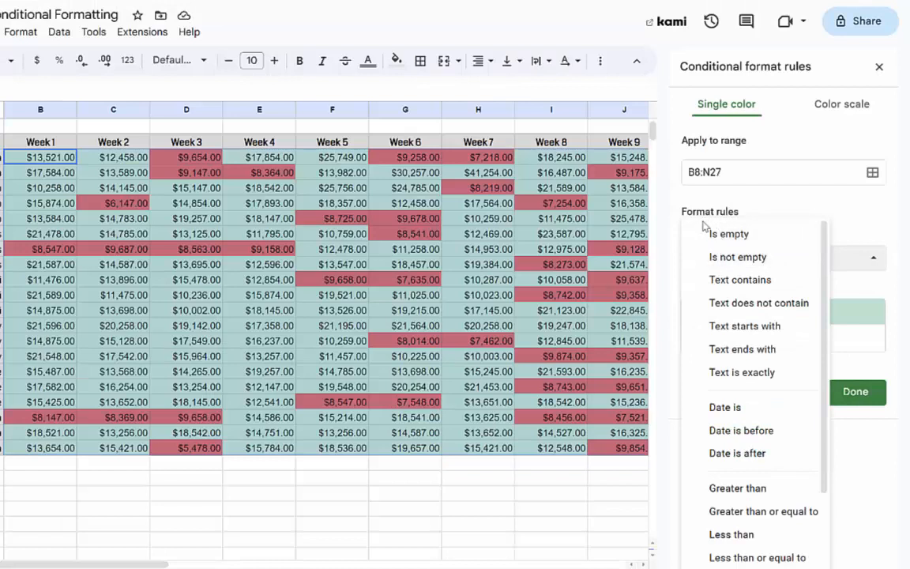
click(763, 191)
click(708, 267)
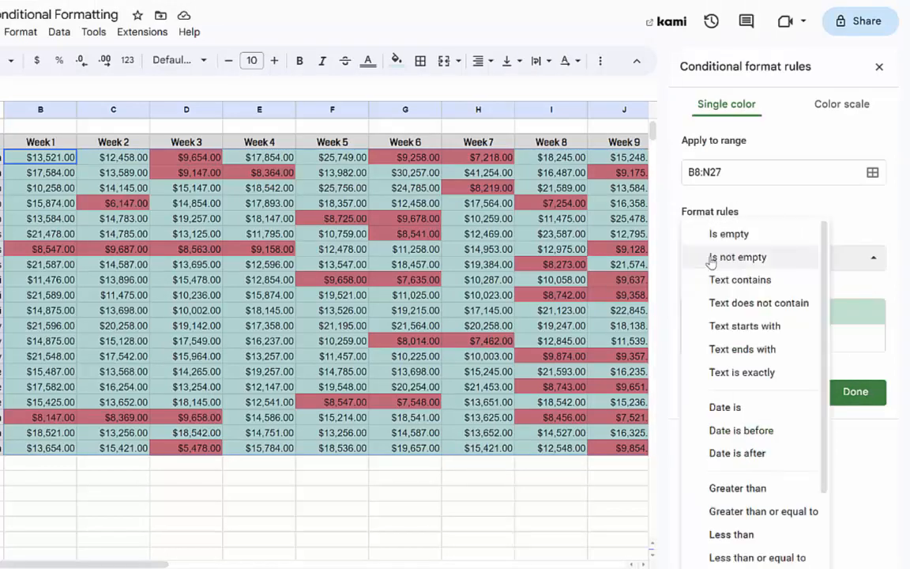
scroll(733, 507, down, 2)
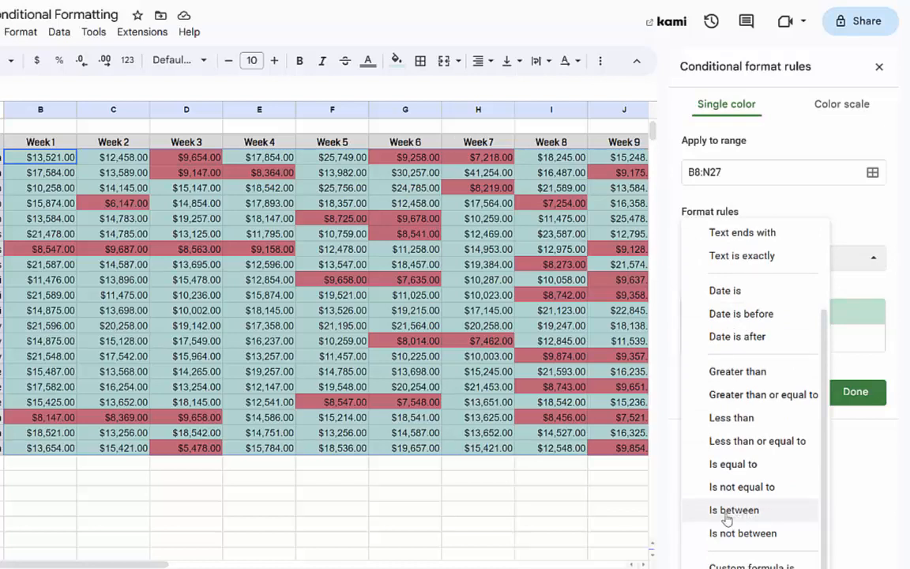
click(726, 518)
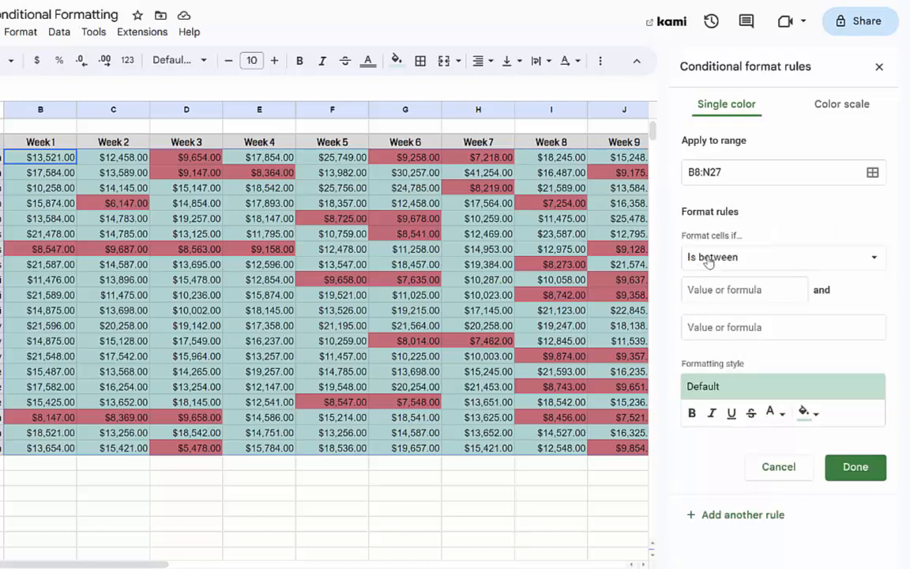
click(720, 292)
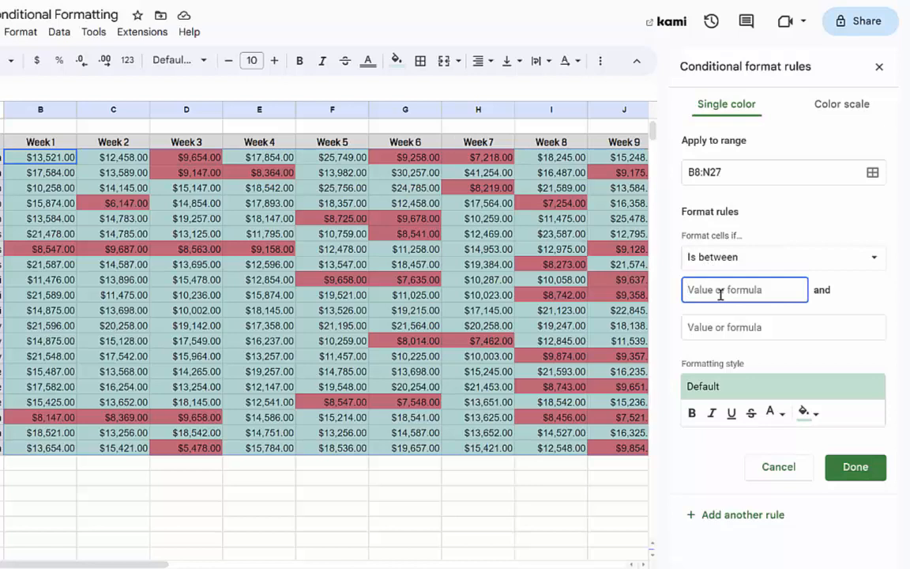
text(10000)
click(735, 329)
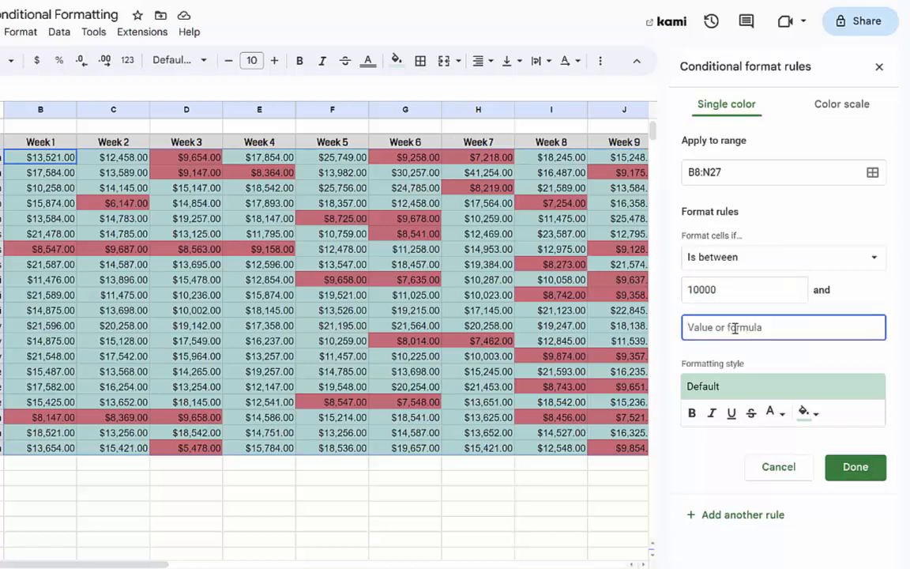
text(14999)
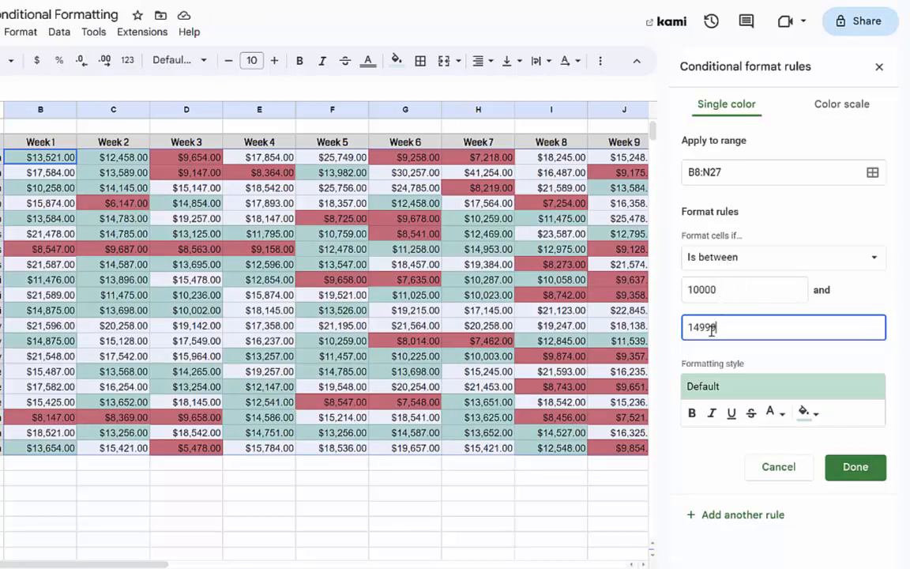
Give the 10000 to 14999 rule a light orange fill and save the rule.
click(813, 415)
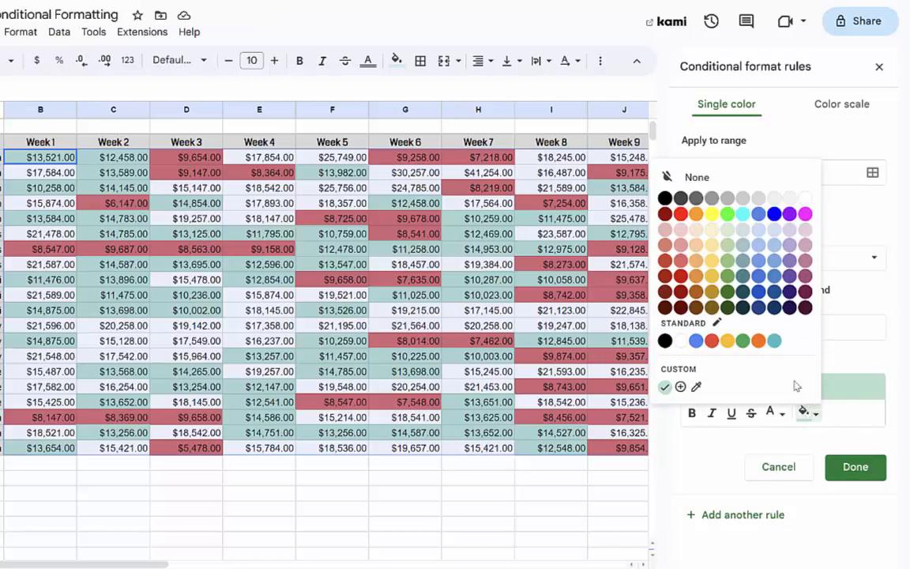
click(696, 262)
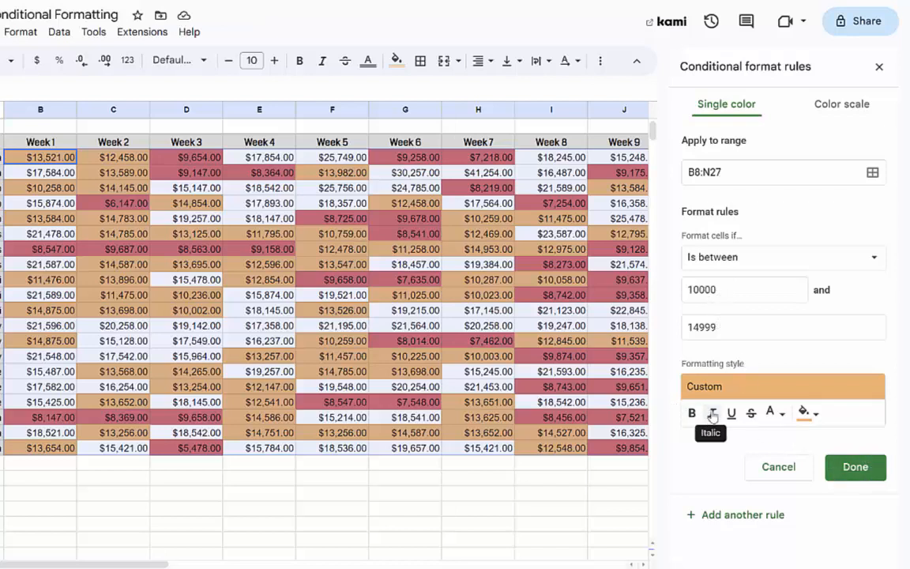
click(860, 470)
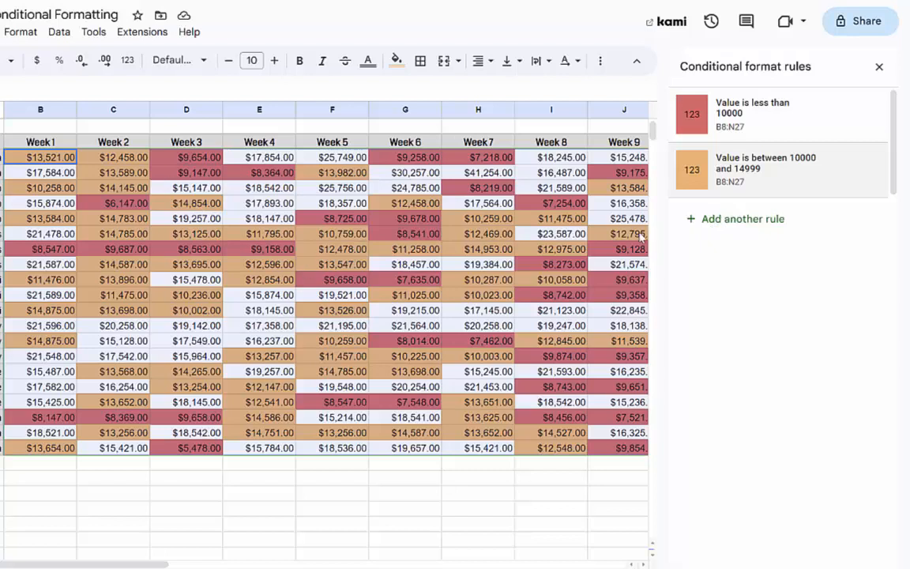
Start a third conditional formatting rule and highlight "Numbers Between 15000 and 19999" in the Rule #3 instructions.
click(708, 219)
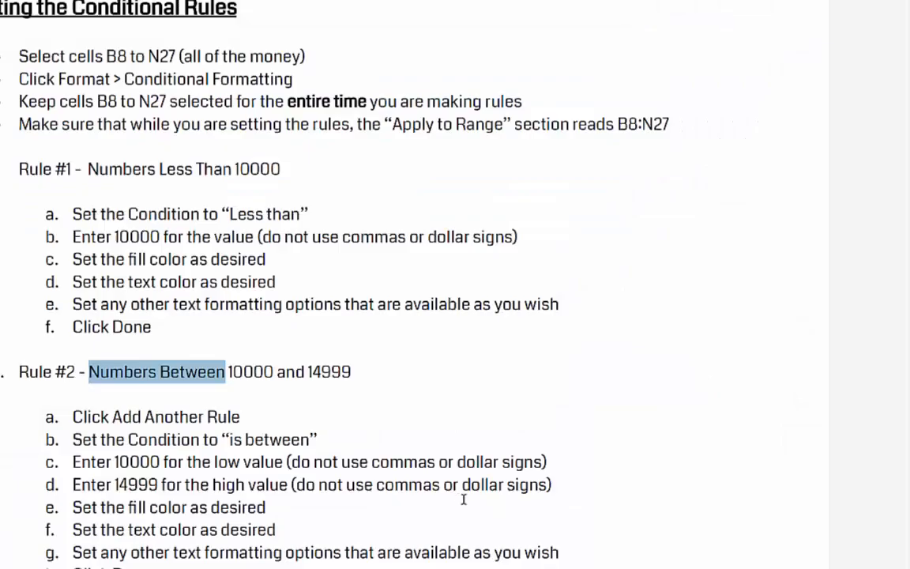
scroll(464, 495, down, 3)
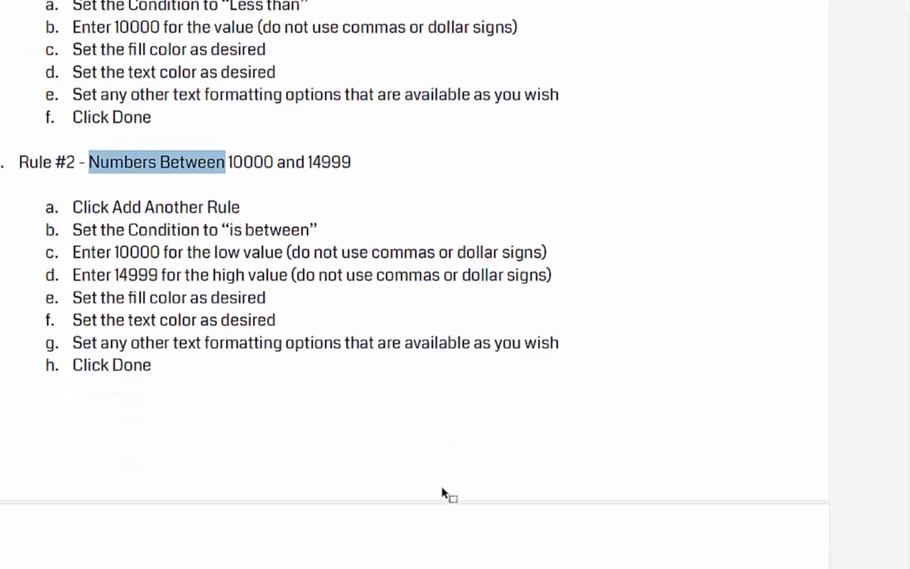
scroll(443, 494, down, 6)
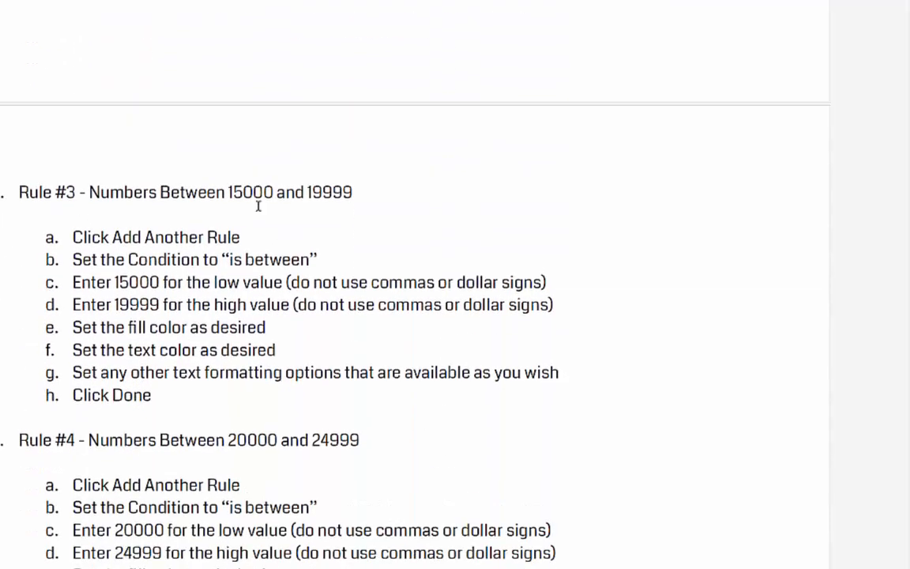
drag(90, 191, 355, 192)
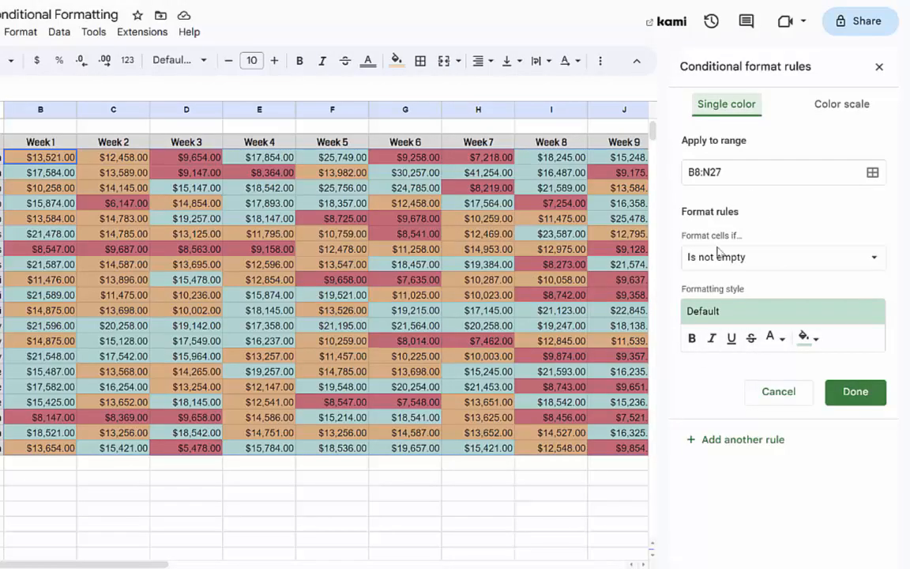
Set the third rule's condition to Is between, with 15000 as the low value and 19999 as the high value.
click(717, 254)
scroll(736, 474, down, 2)
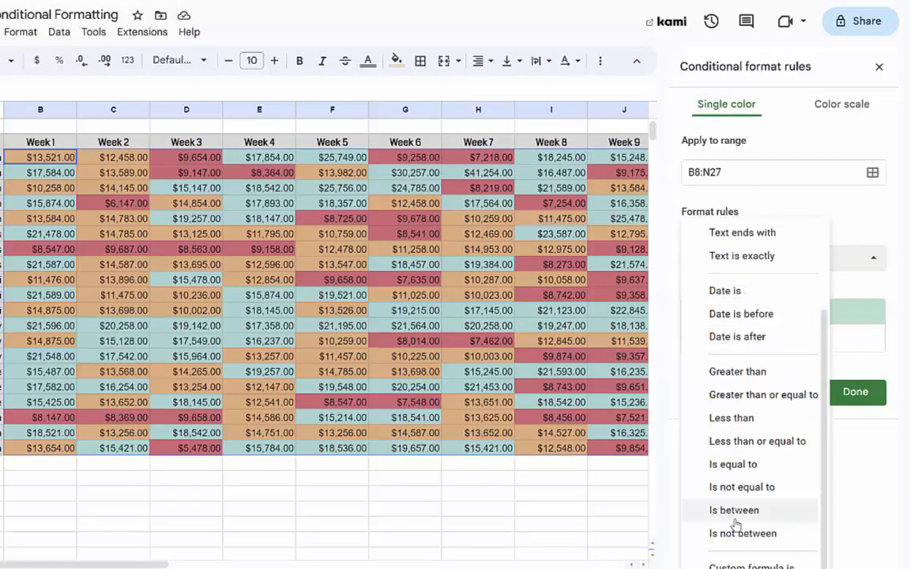
click(735, 510)
click(725, 290)
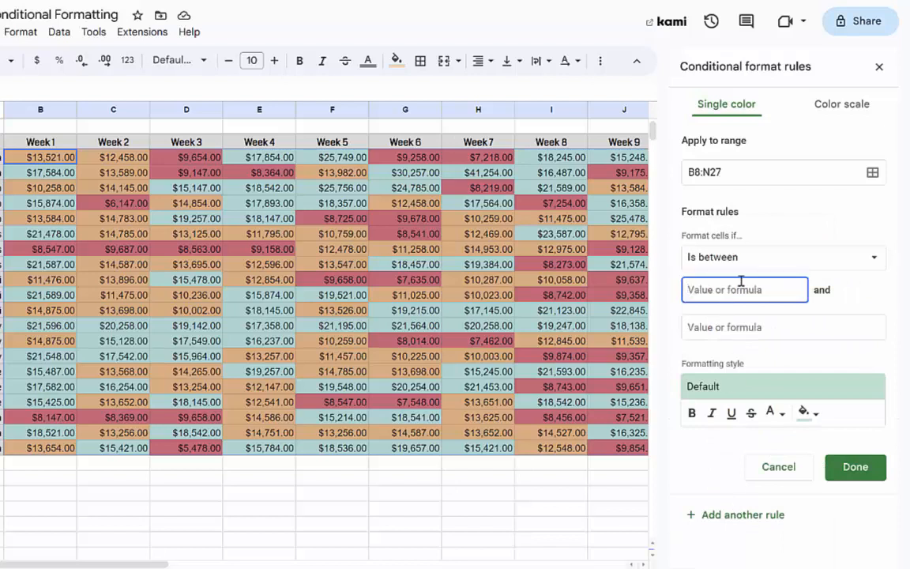
text(15000)
key(Tab)
text(1)
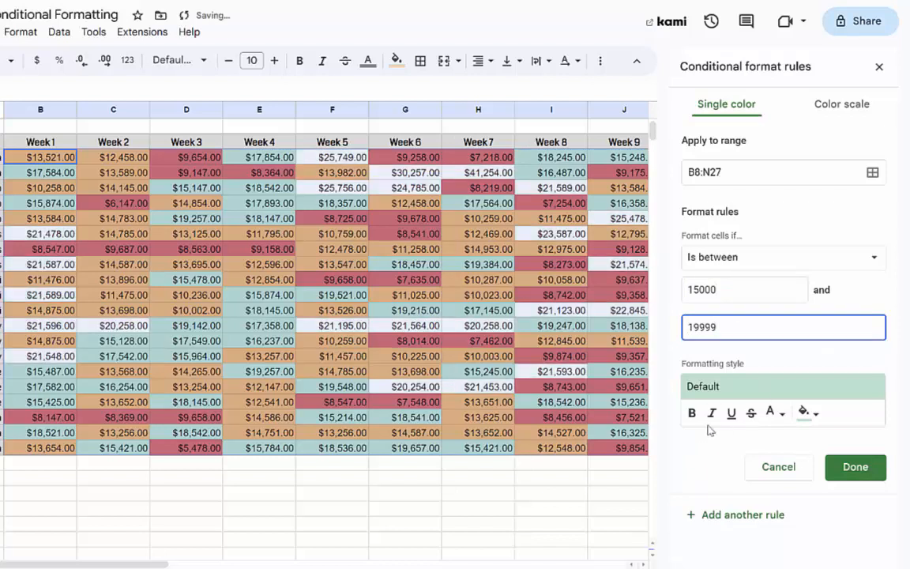
Give the 15000 to 19999 rule a light yellow fill and save the rule.
click(812, 412)
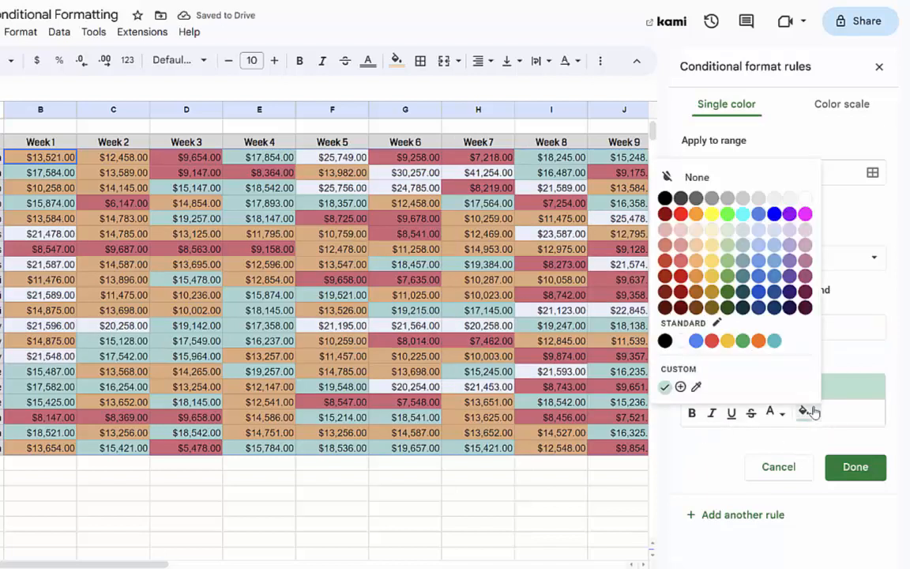
click(714, 262)
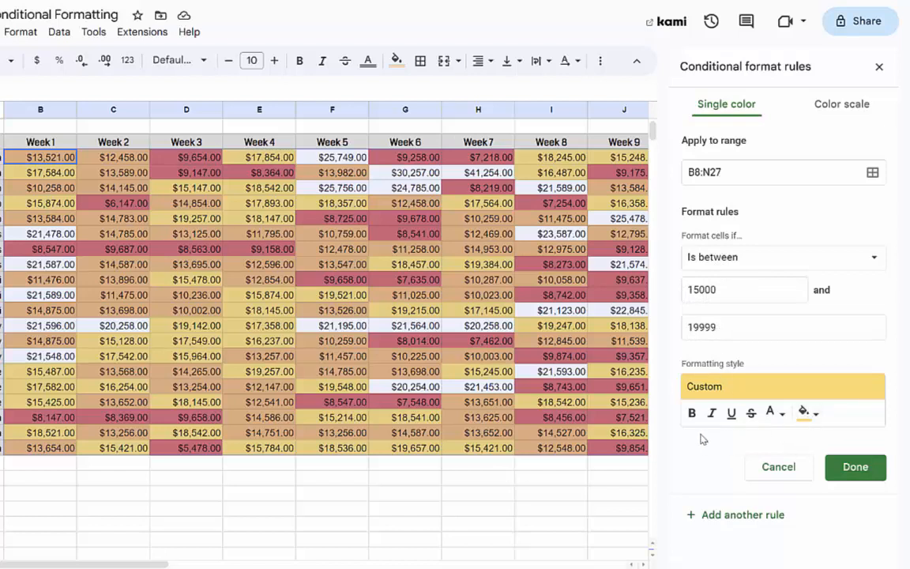
click(856, 473)
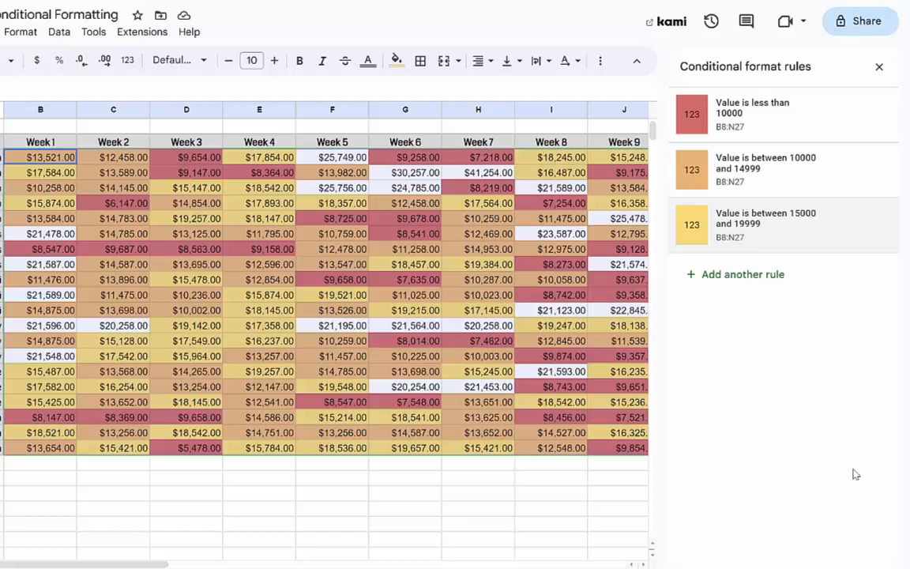
Start a fourth rule, check that it applies to B8:N27, and highlight "Numbers Between" in the Rule #4 instructions.
click(711, 277)
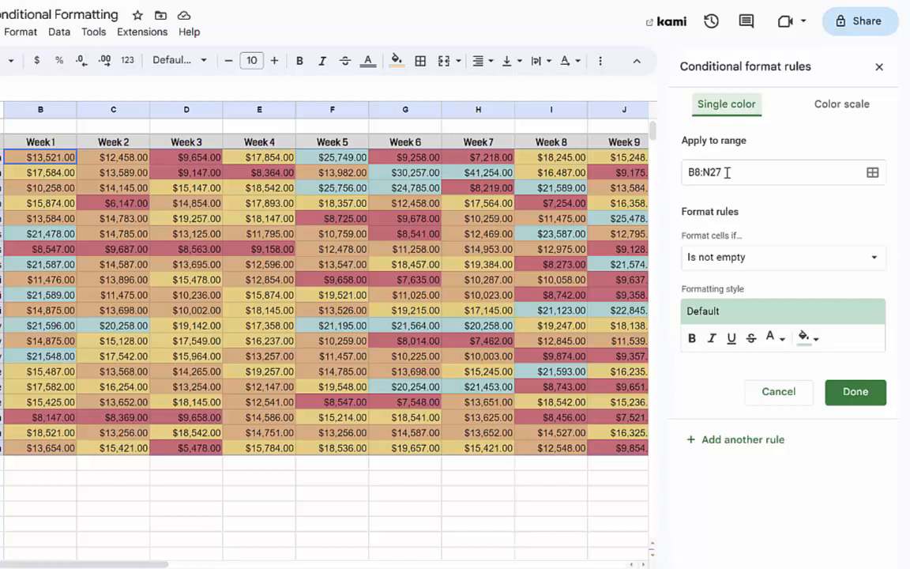
drag(726, 173, 684, 178)
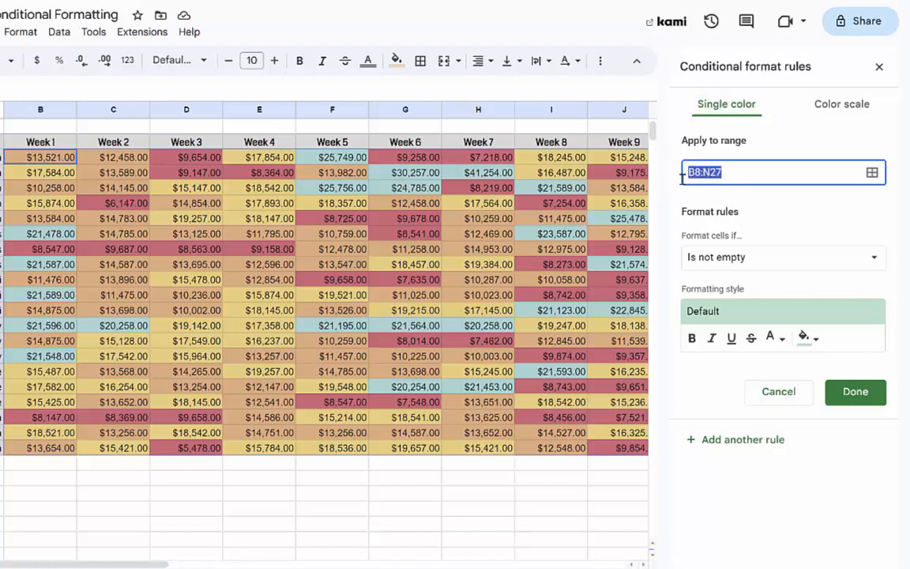
click(731, 174)
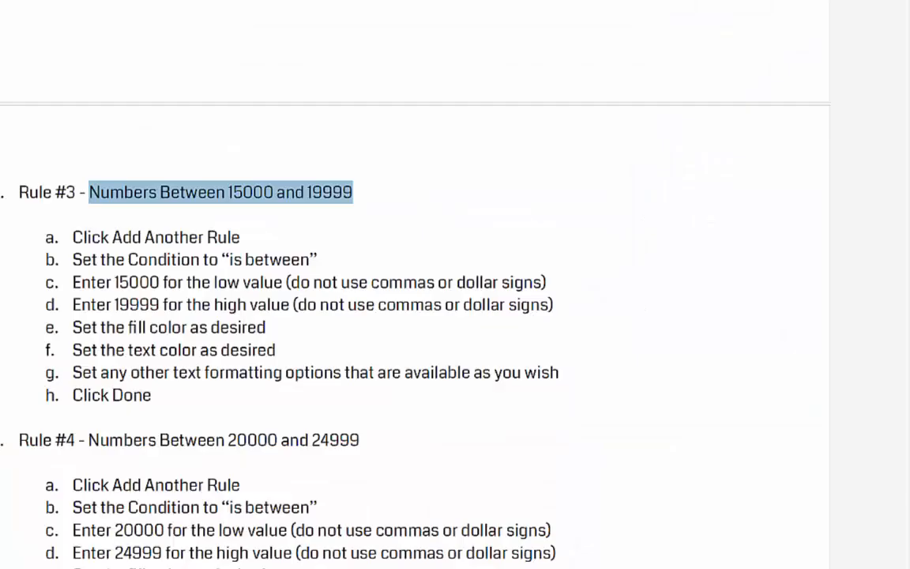
scroll(253, 363, down, 4)
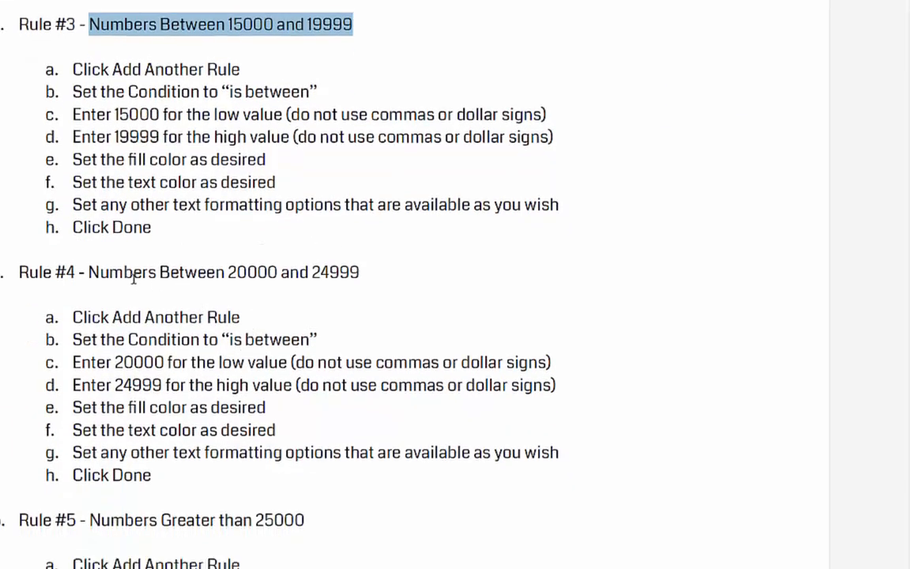
drag(87, 272, 224, 272)
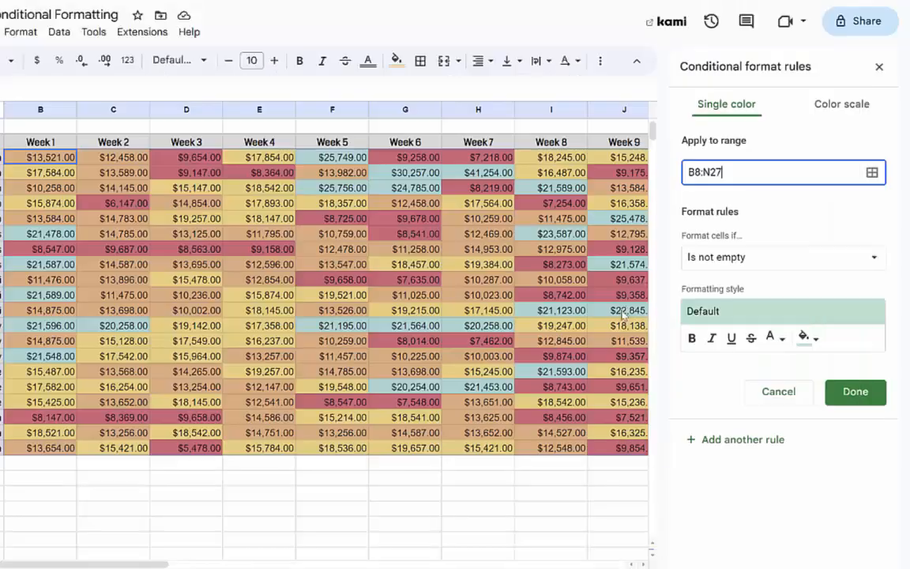
Set the fourth rule's condition to Is between, with 20000 as the low value and 24999 as the high value.
click(756, 258)
scroll(763, 537, down, 3)
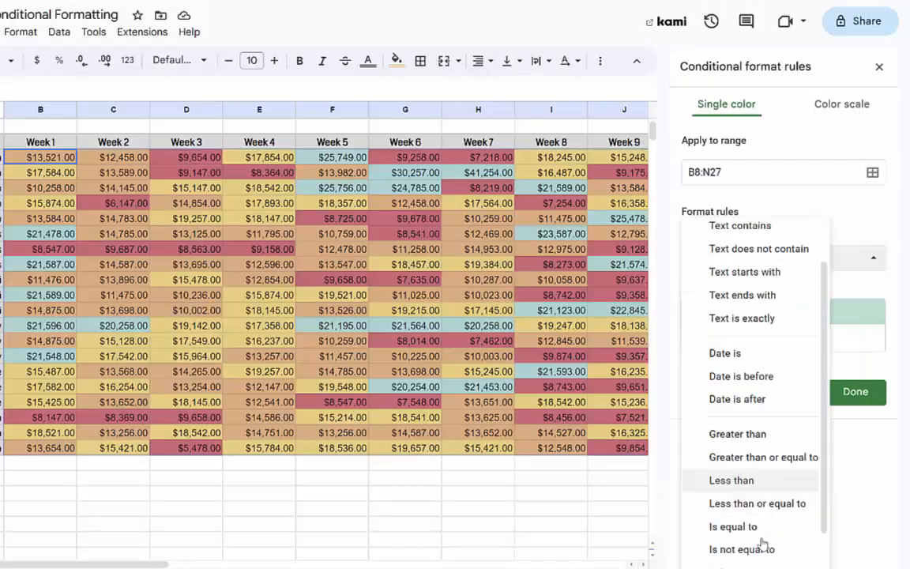
click(742, 508)
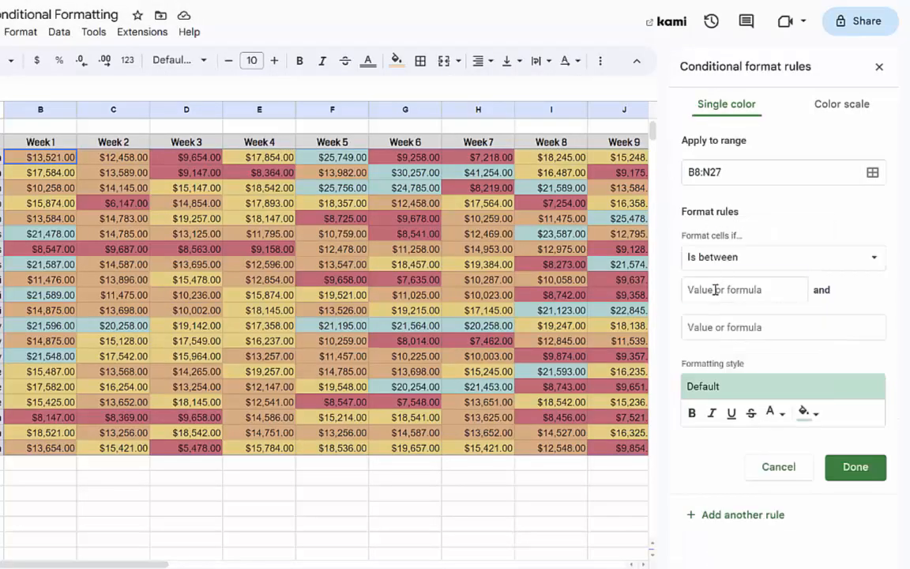
click(714, 290)
text(20000)
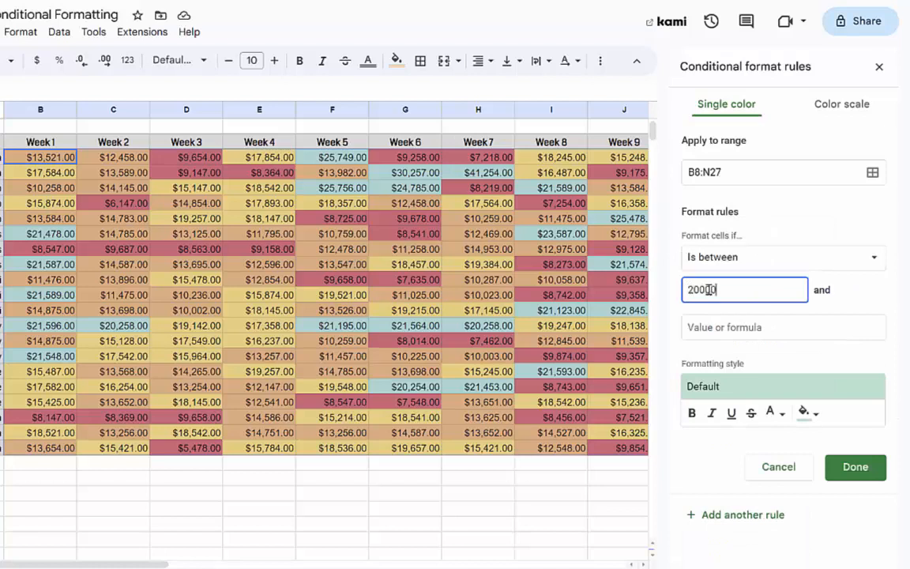
key(Tab)
text(2)
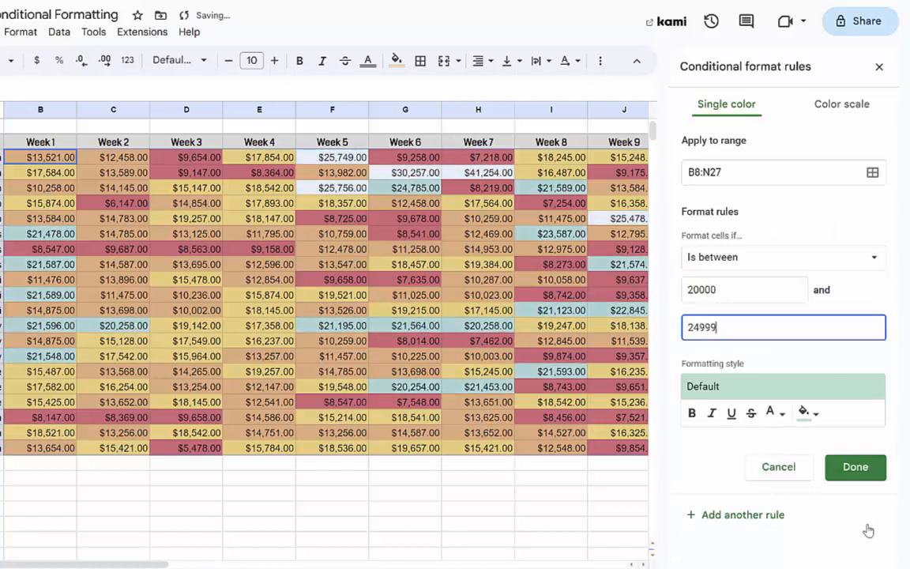
Give the 20000 to 24999 rule a light green fill and save the rule.
click(816, 420)
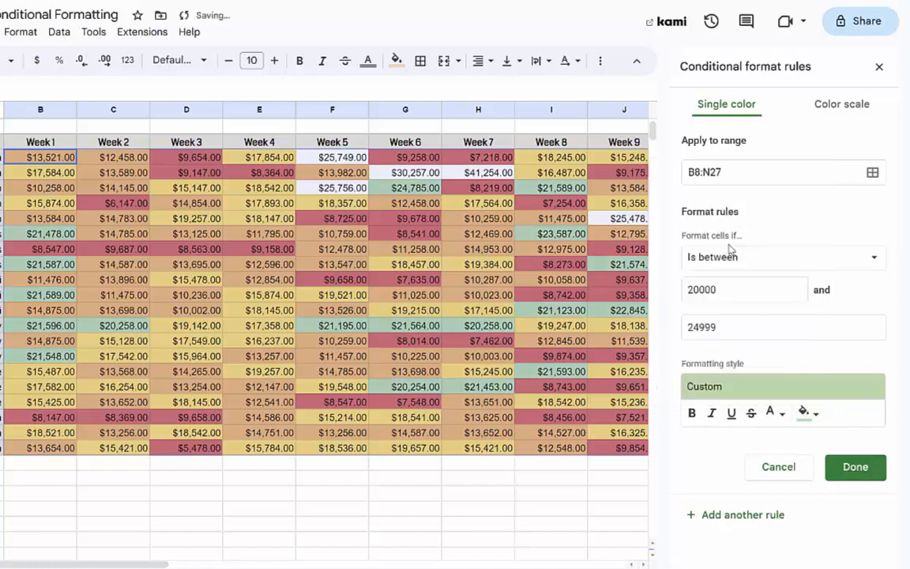
click(727, 261)
click(855, 467)
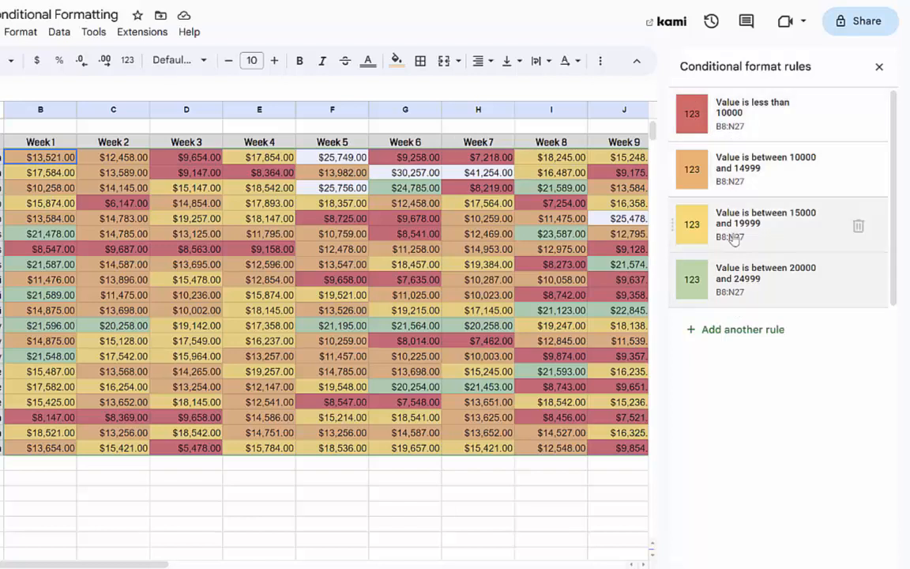
Start a fifth conditional format rule and highlight "Numbers Greater than" in the Rule #5 instructions.
click(724, 328)
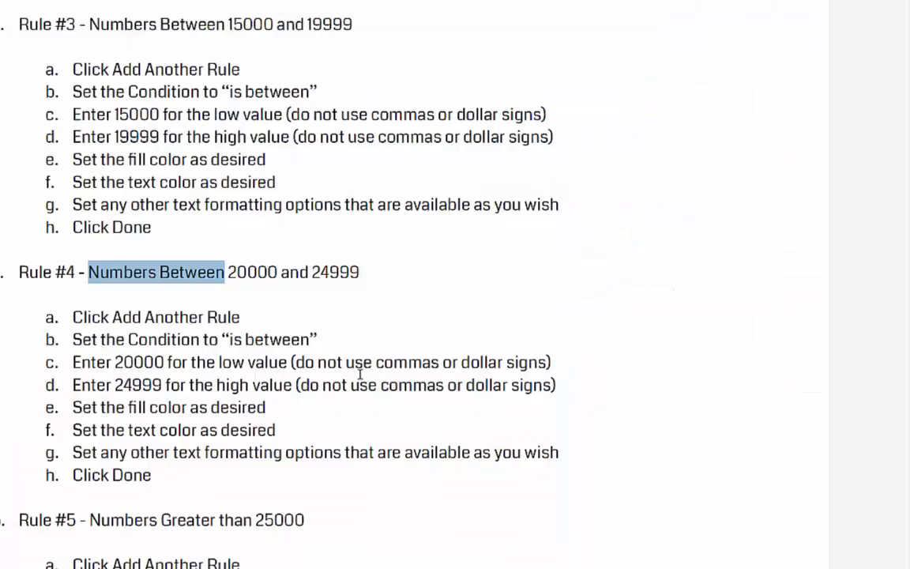
scroll(360, 375, down, 3)
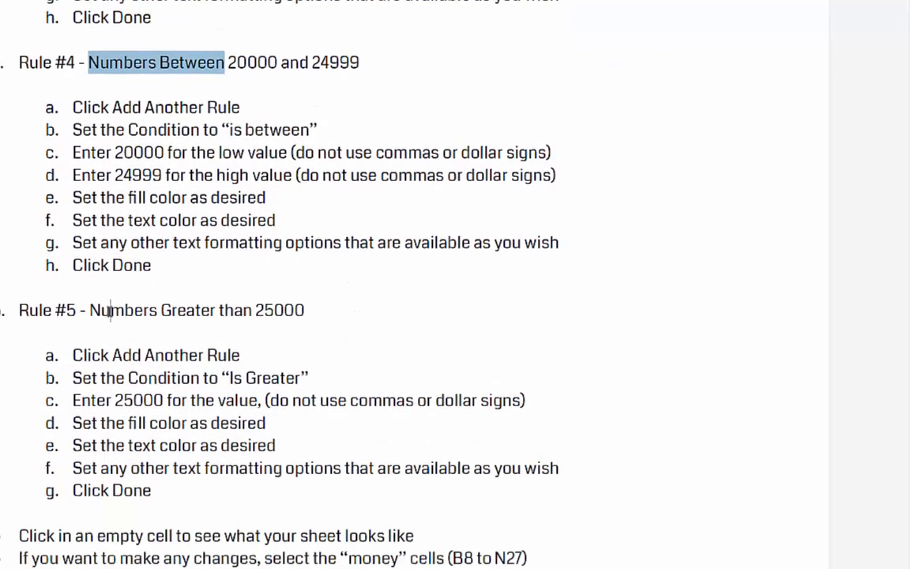
drag(110, 310, 254, 316)
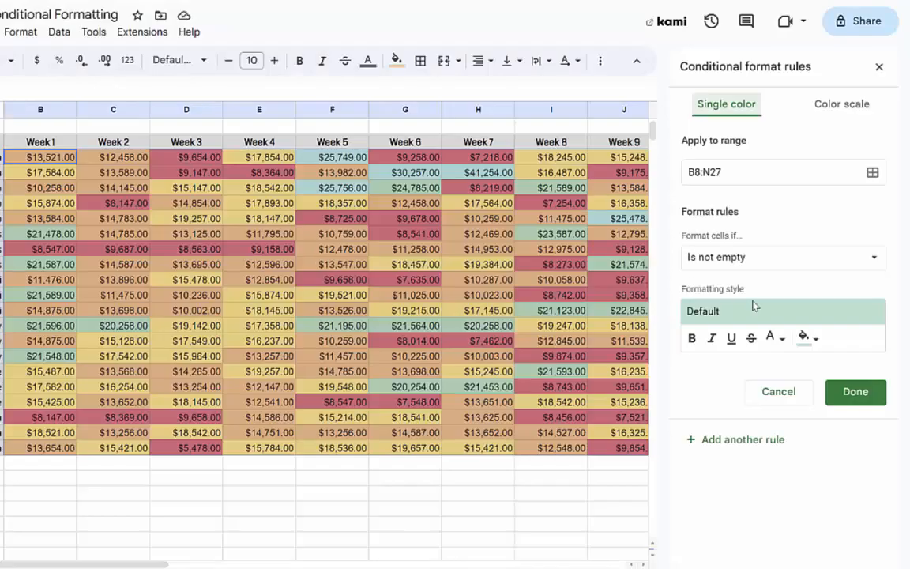
Set the fifth rule's condition to Greater than with the value 25000.
click(721, 259)
scroll(734, 454, down, 2)
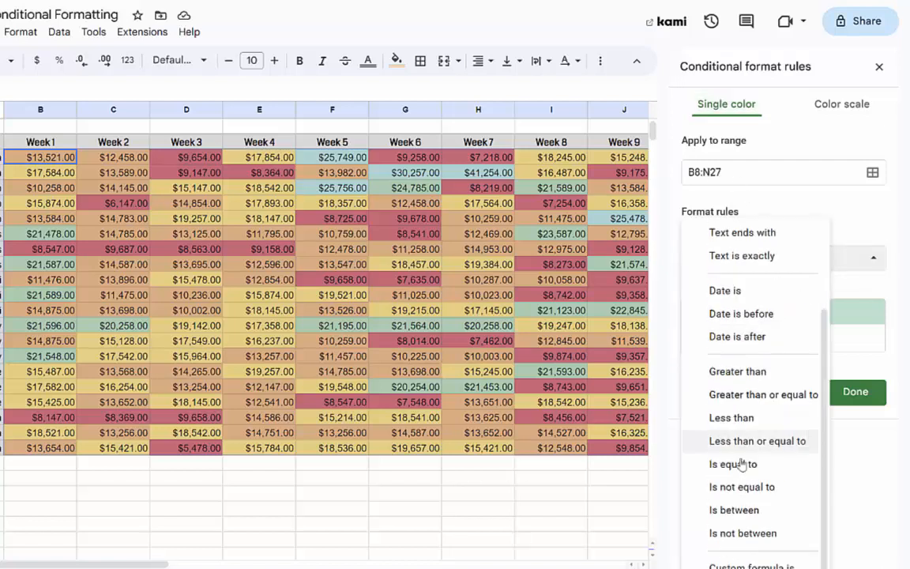
click(734, 372)
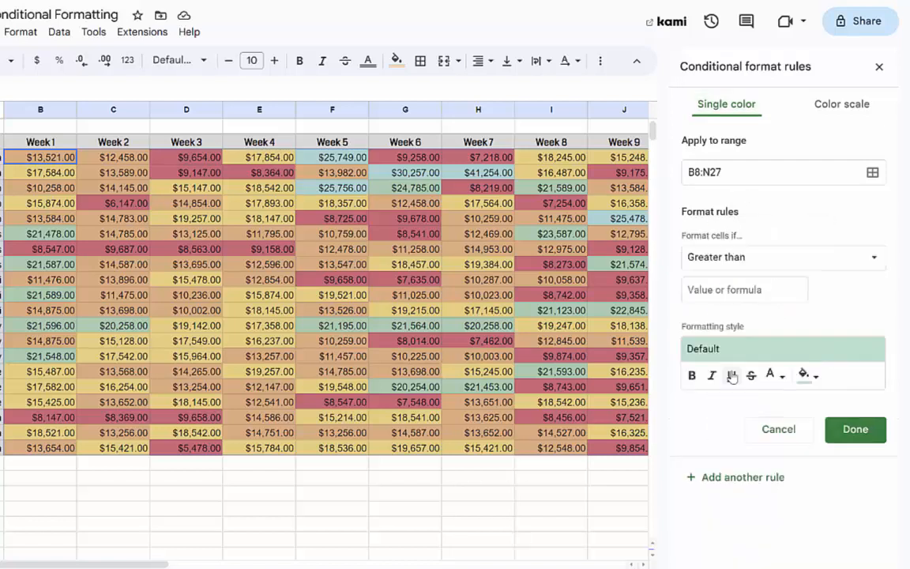
click(721, 288)
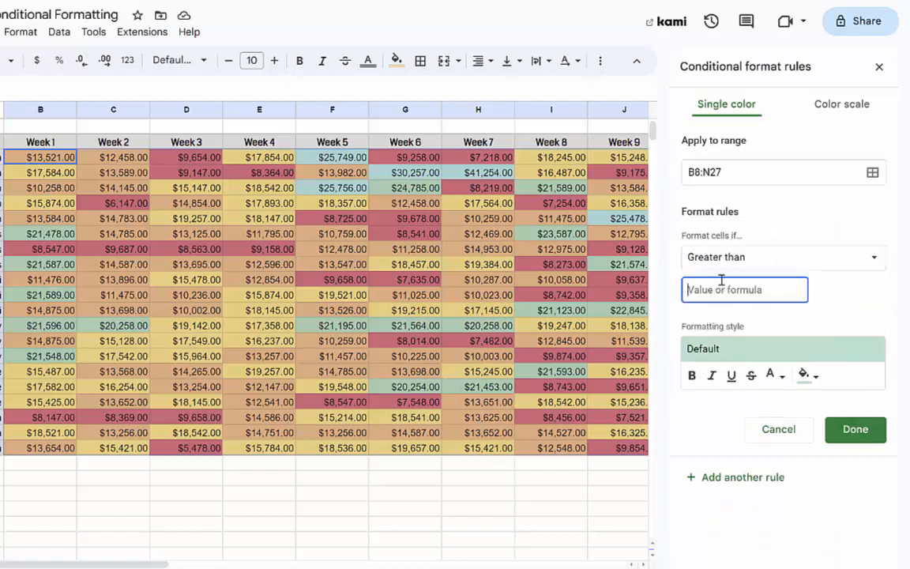
text(2500)
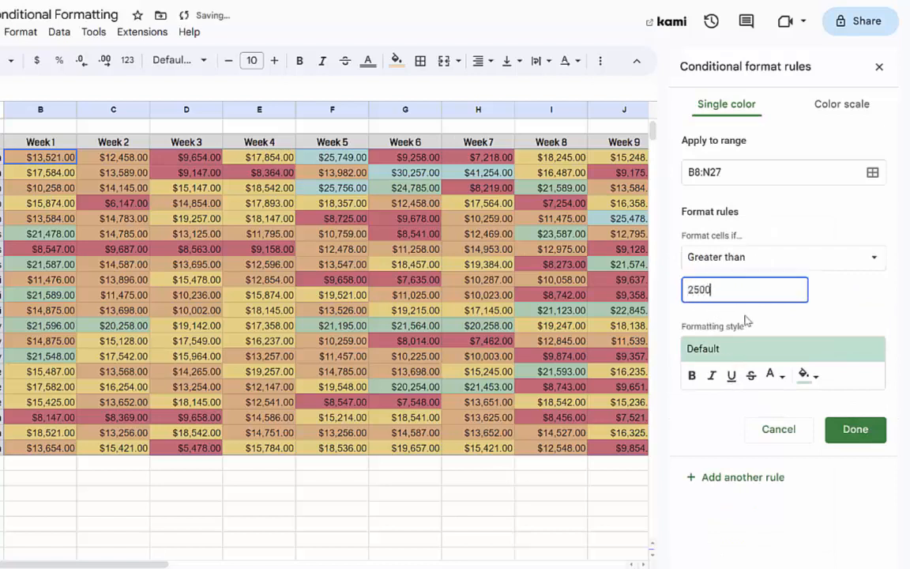
text(0)
Give the greater than 25000 rule a light blue fill, save it, and close the conditional format rules.
click(812, 379)
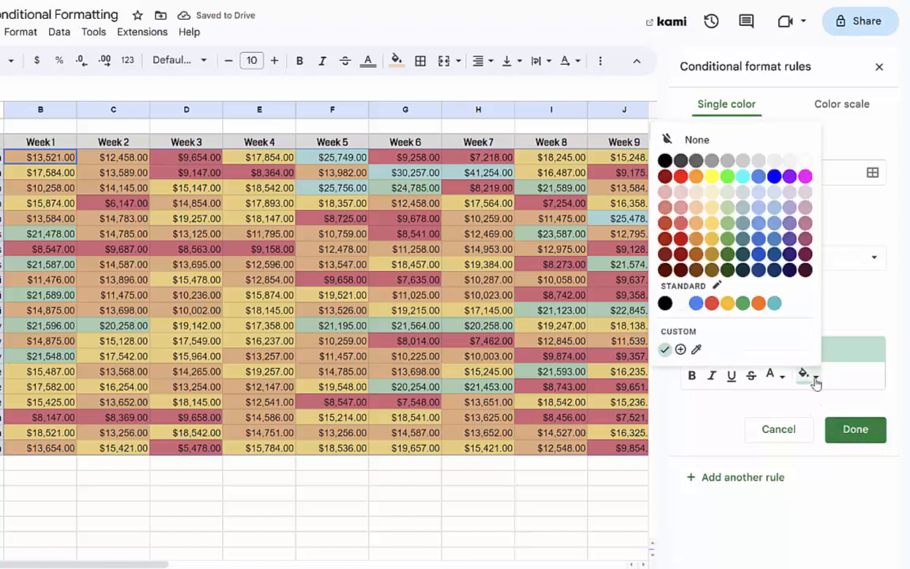
click(765, 204)
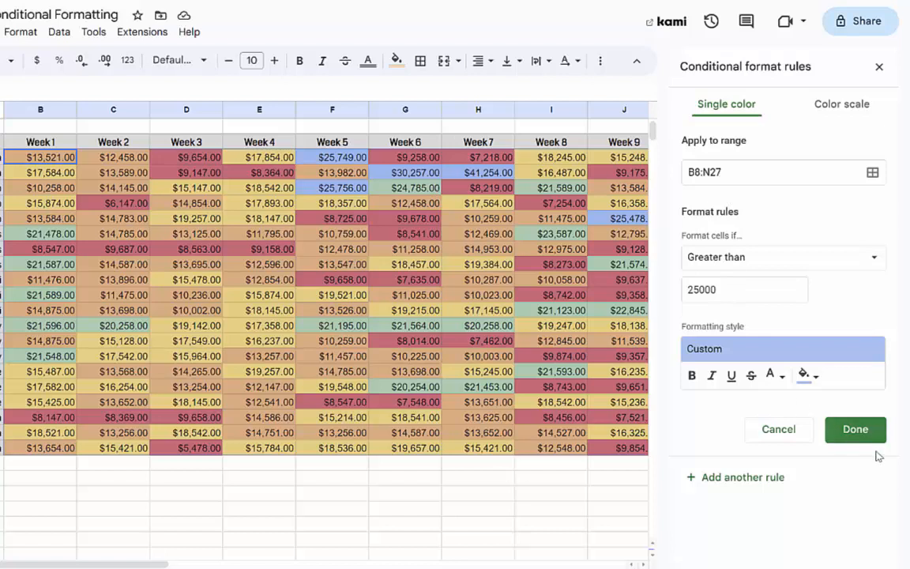
click(855, 429)
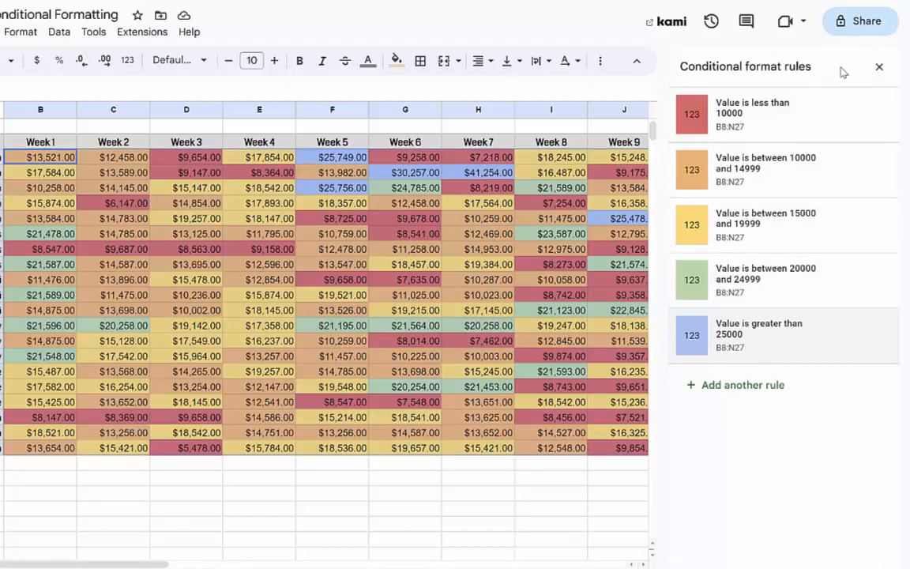
click(879, 66)
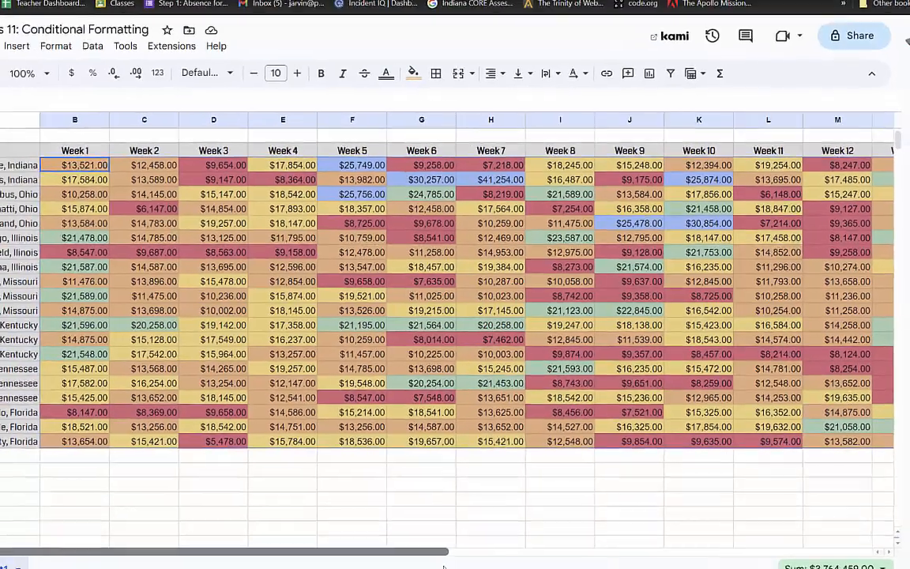
Deselect the amounts by selecting cell E17 and examine the colours across the weekly sales table.
drag(444, 567, 490, 490)
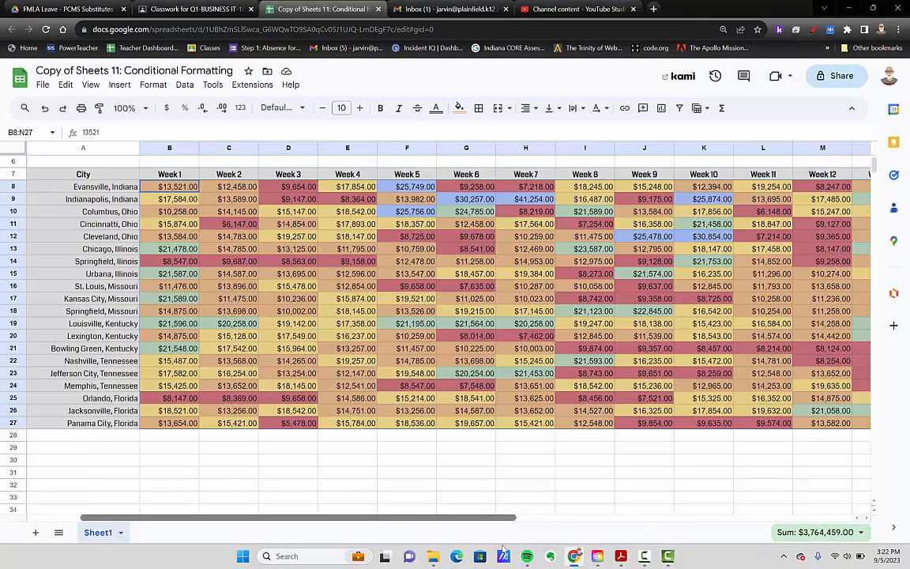
scroll(399, 401, up, 2)
scroll(399, 401, down, 1)
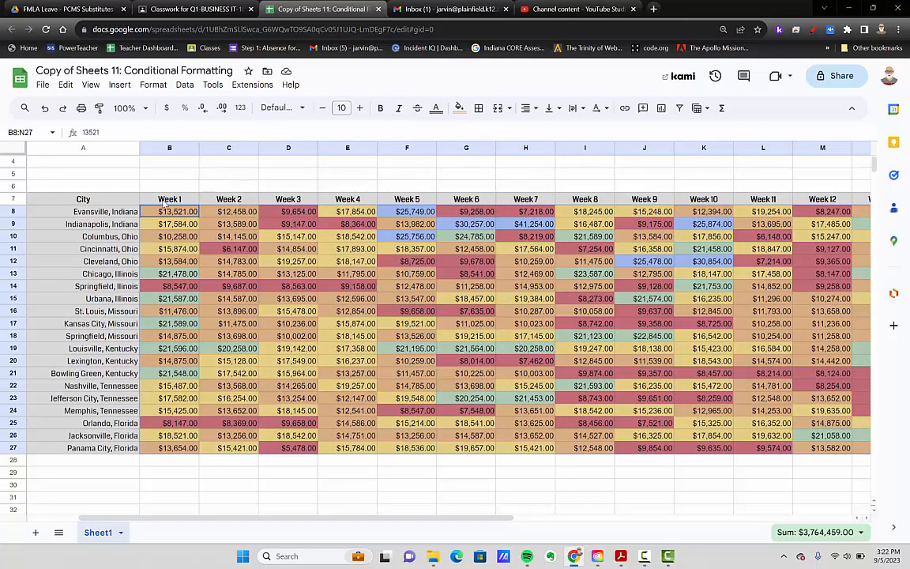
click(345, 326)
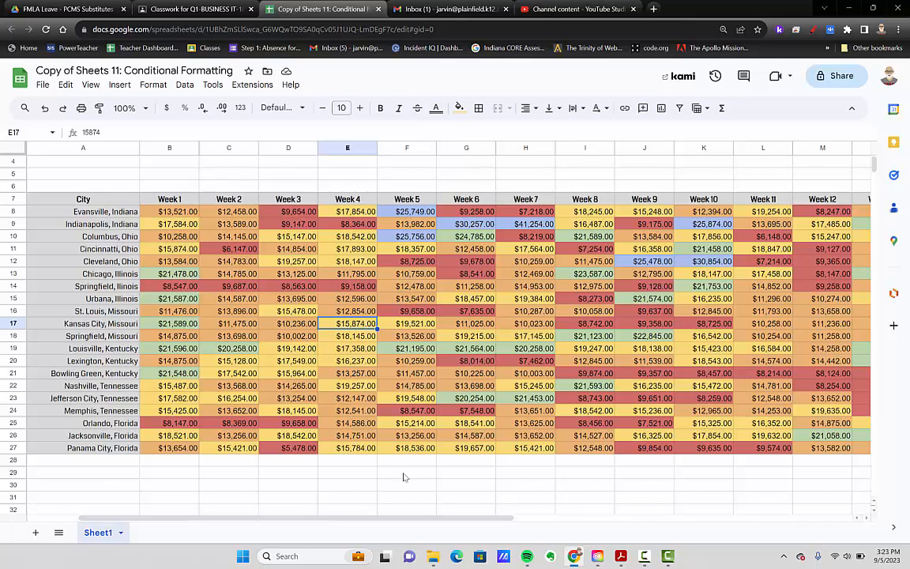
Reselect B8:N27 to review the currency-formatted range, and select empty cell E30 to view the finished sheet.
drag(158, 211, 559, 452)
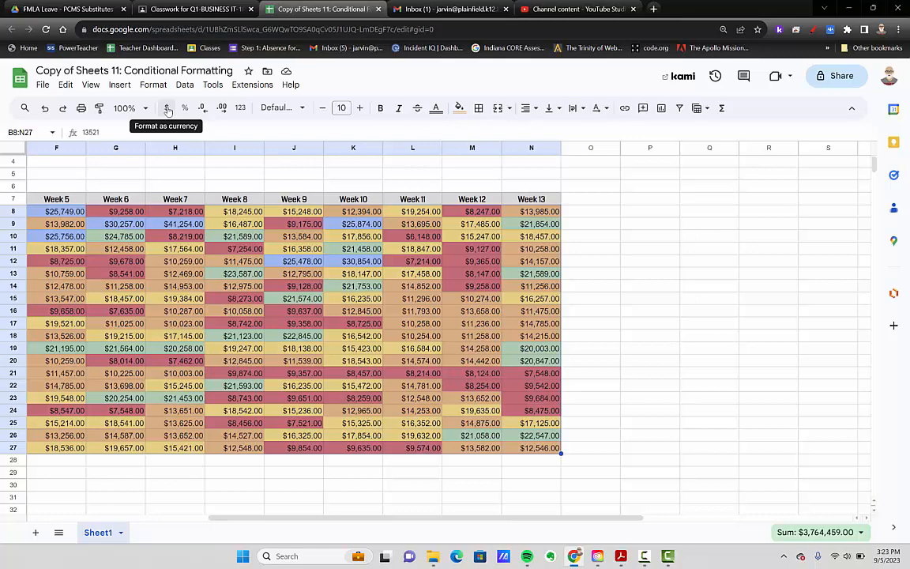
drag(467, 519, 269, 517)
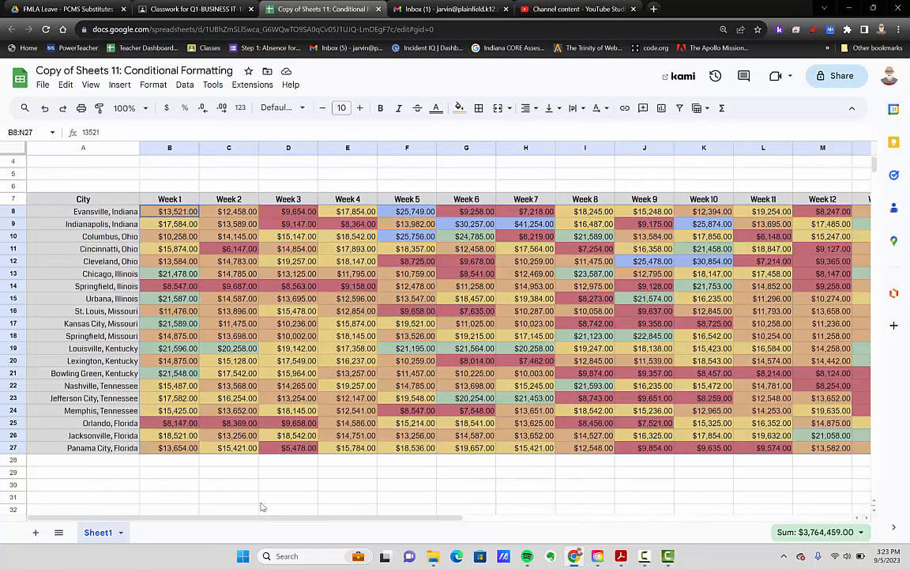
click(330, 485)
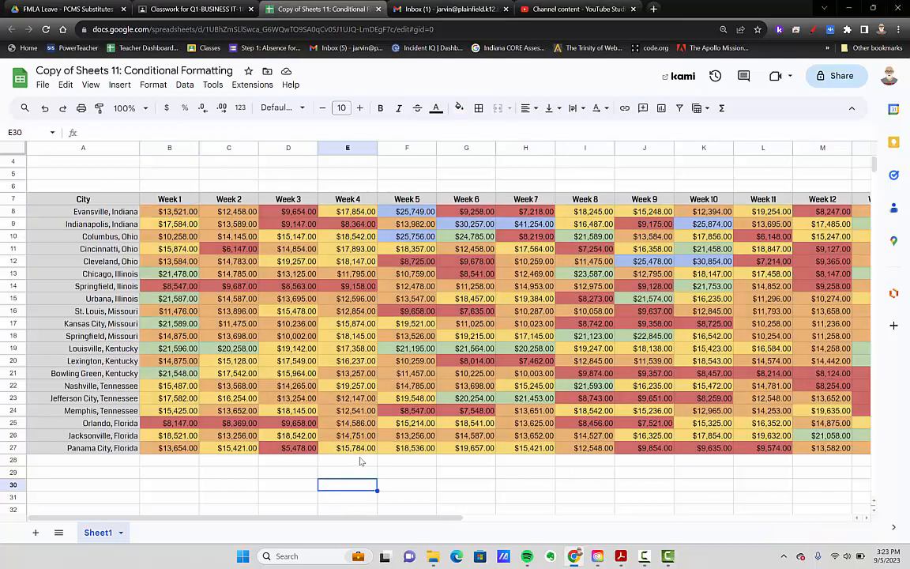